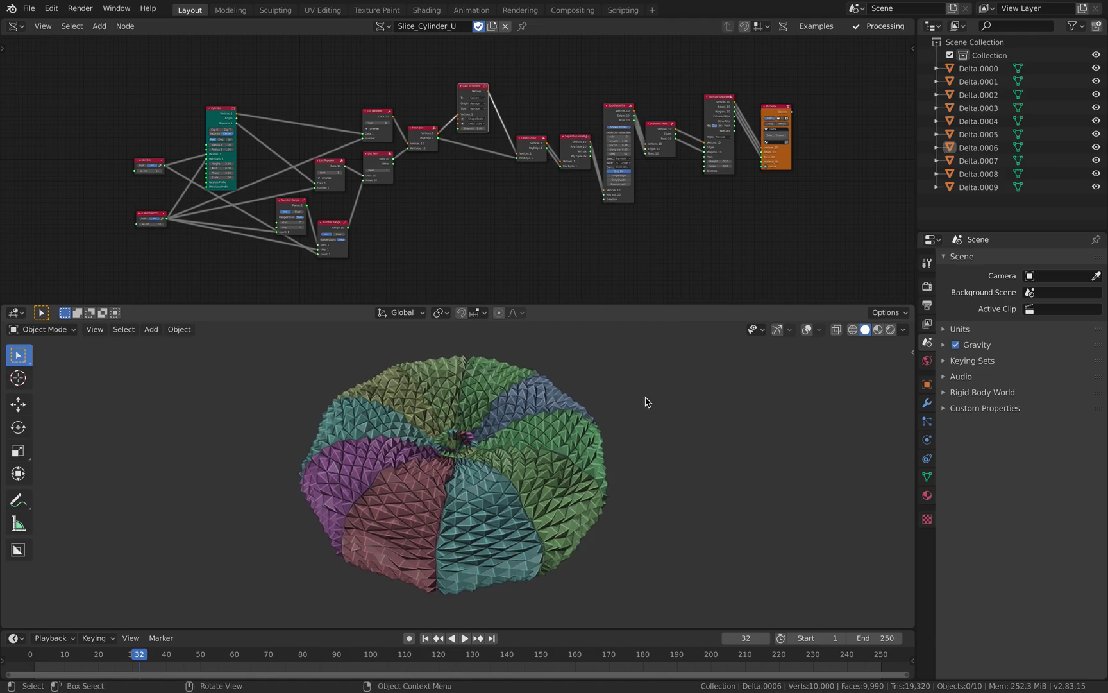
Switch to the browser and examine the durian fruit image results as reference for the spiky, segmented shape
key("ctrl+Right")
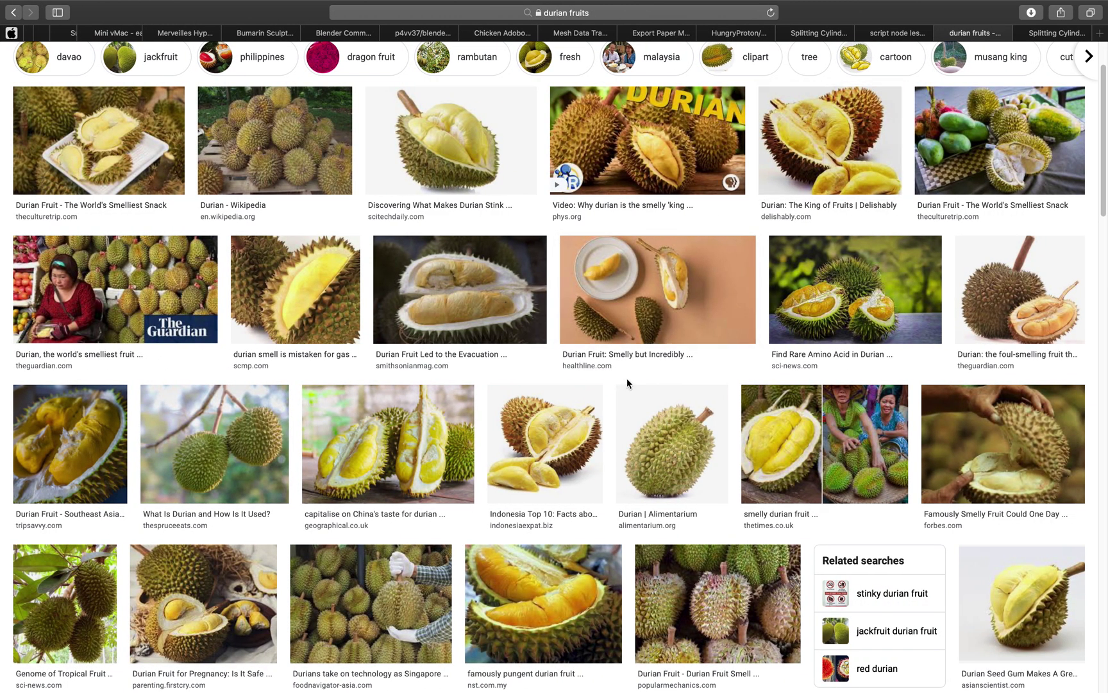
scroll(610, 384, "up", 3)
scroll(594, 383, "down", 5)
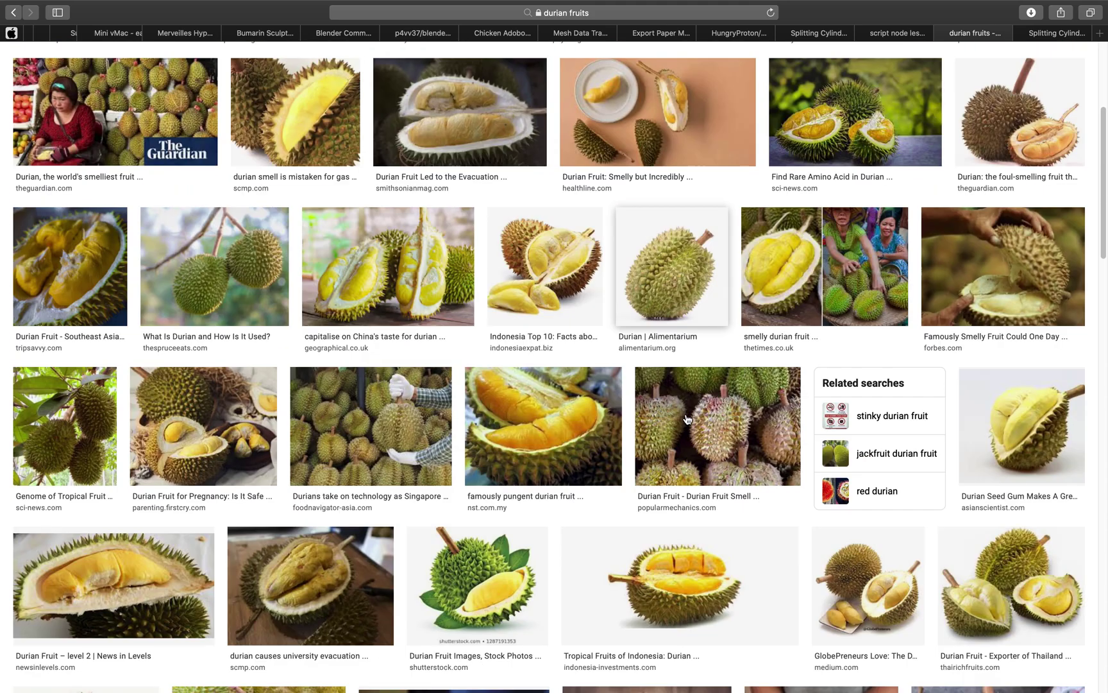
scroll(688, 419, "down", 4)
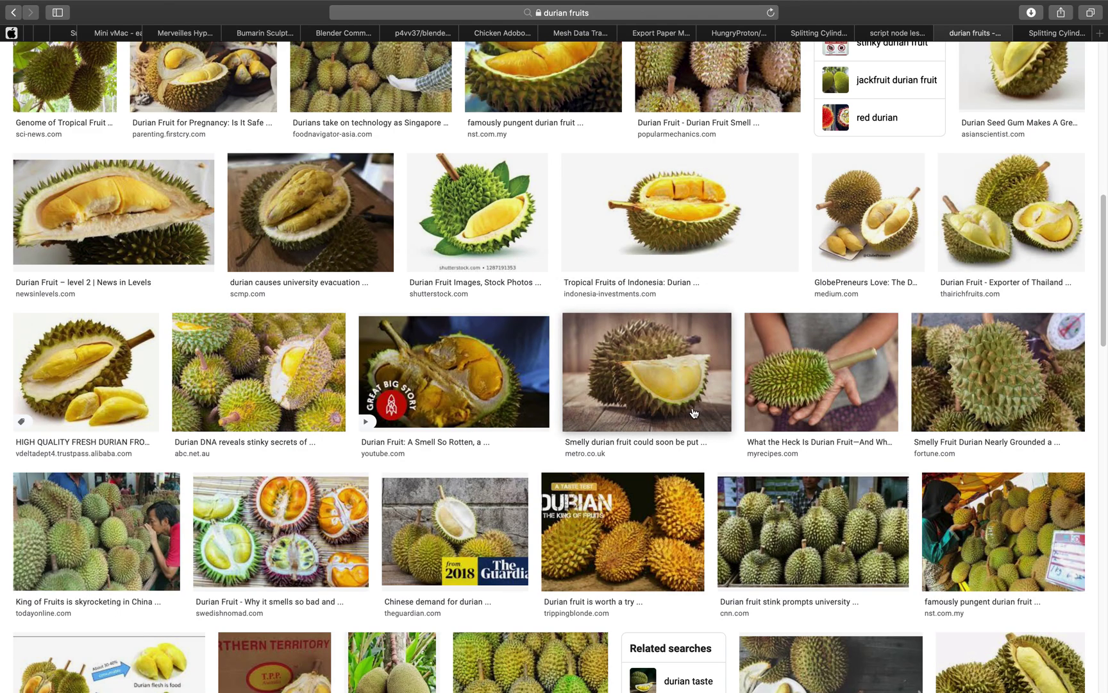
scroll(693, 412, "up", 4)
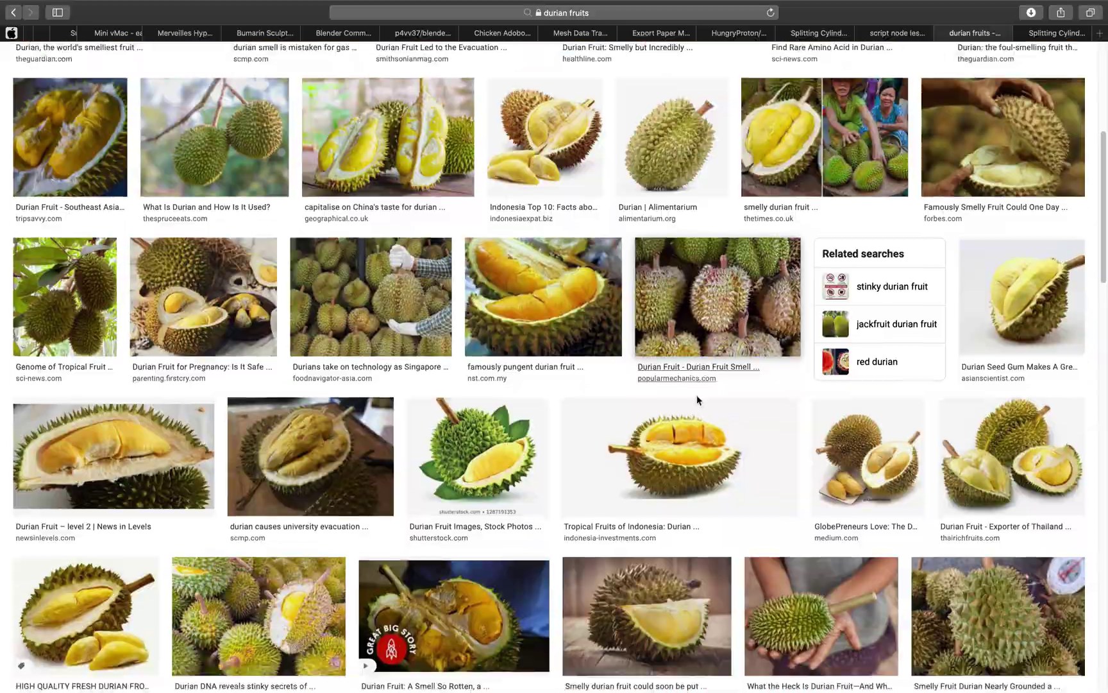
scroll(698, 401, "down", 6)
scroll(716, 391, "down", 10)
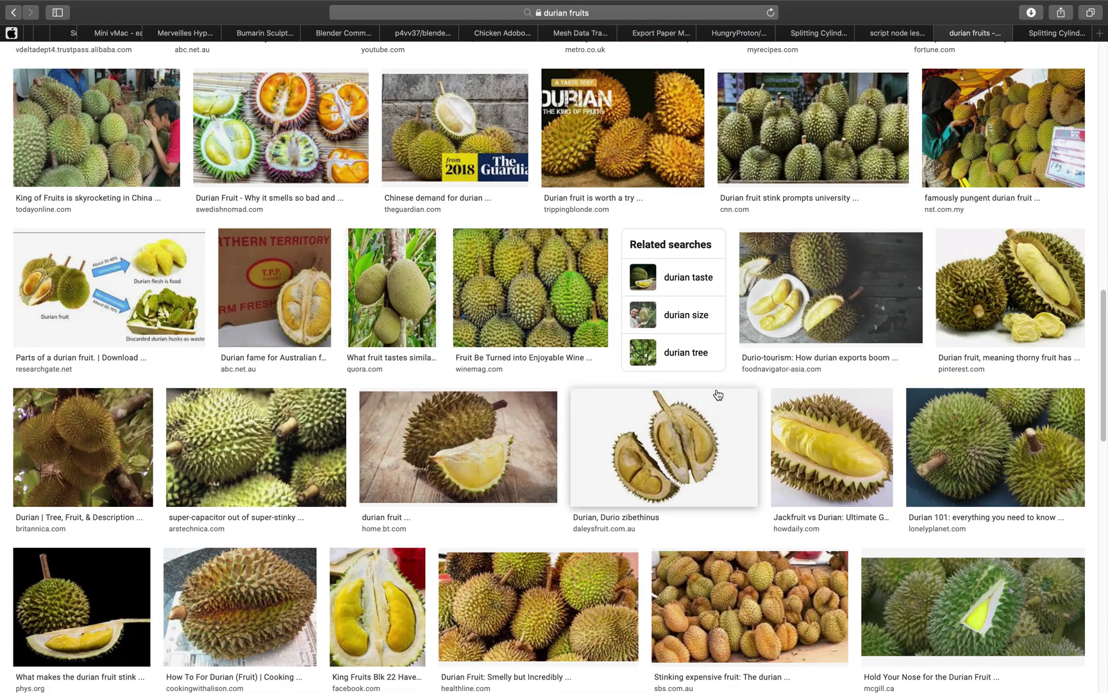
scroll(722, 392, "up", 7)
scroll(724, 392, "up", 12)
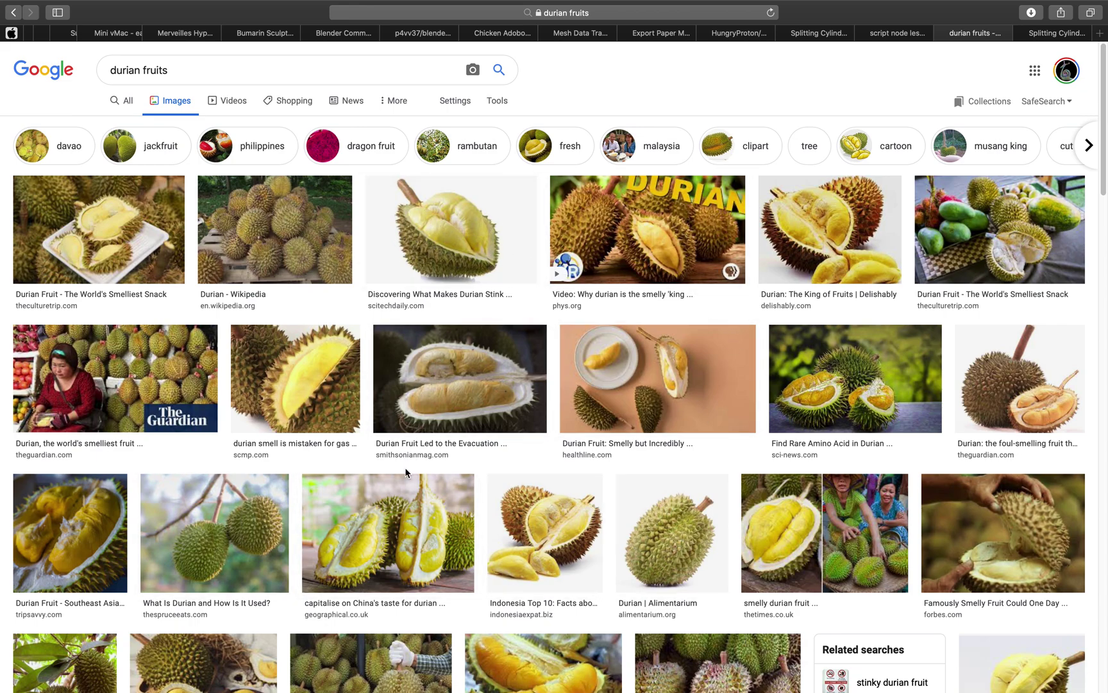
scroll(598, 518, "down", 5)
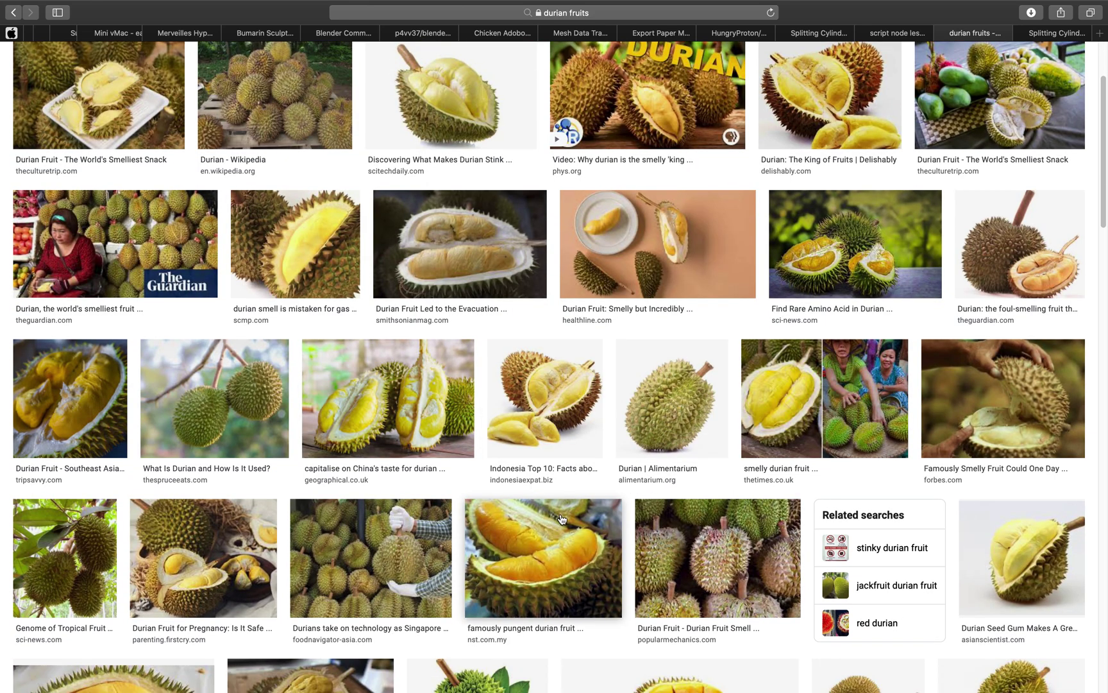
scroll(630, 495, "down", 1)
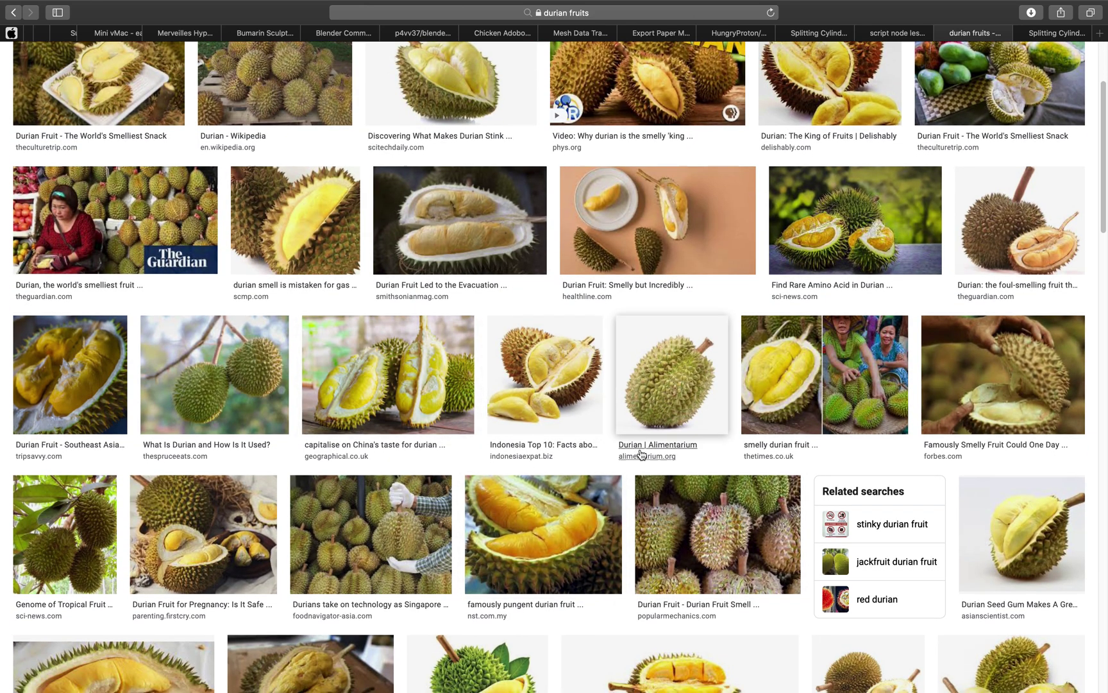
scroll(641, 454, "down", 6)
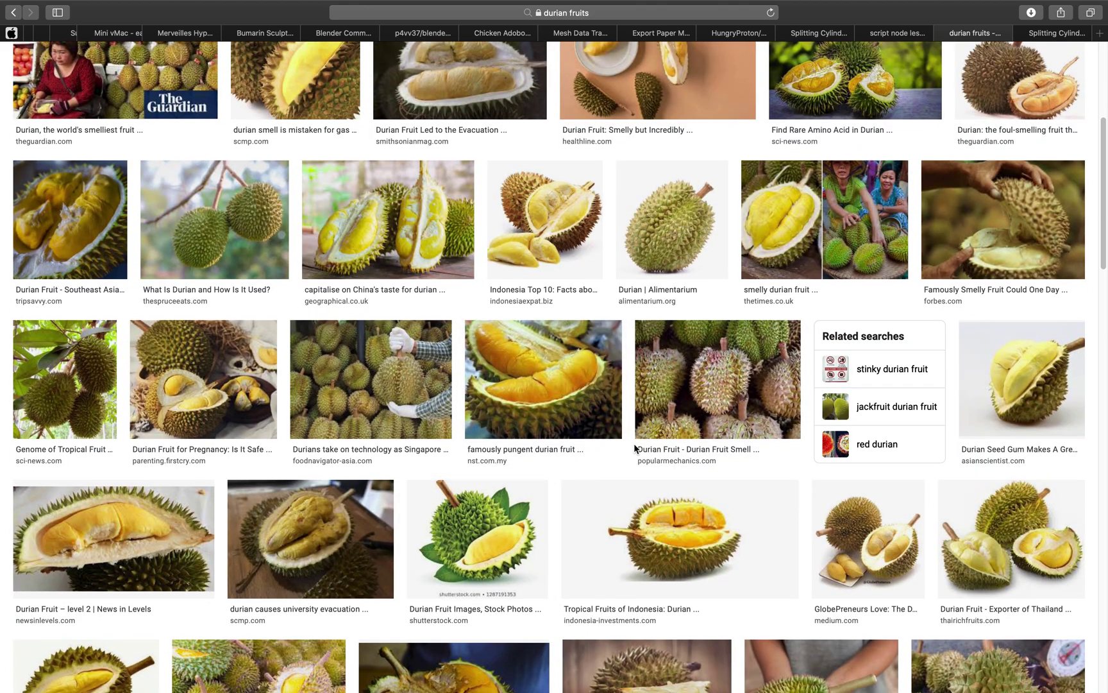
scroll(634, 444, "down", 2)
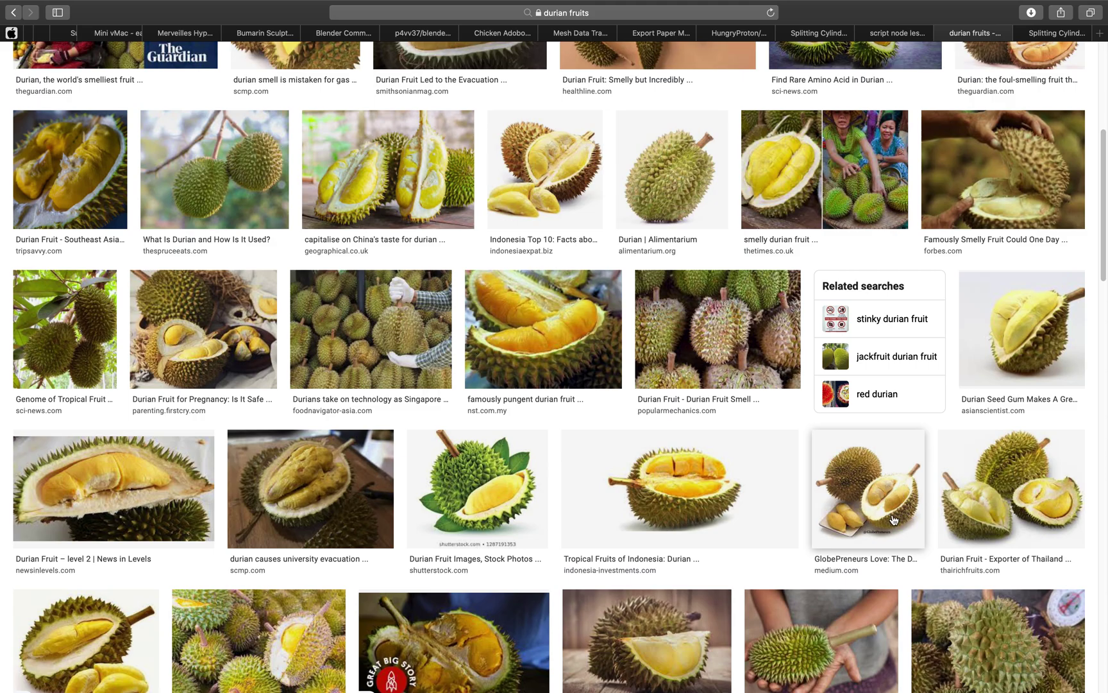
scroll(783, 515, "down", 10)
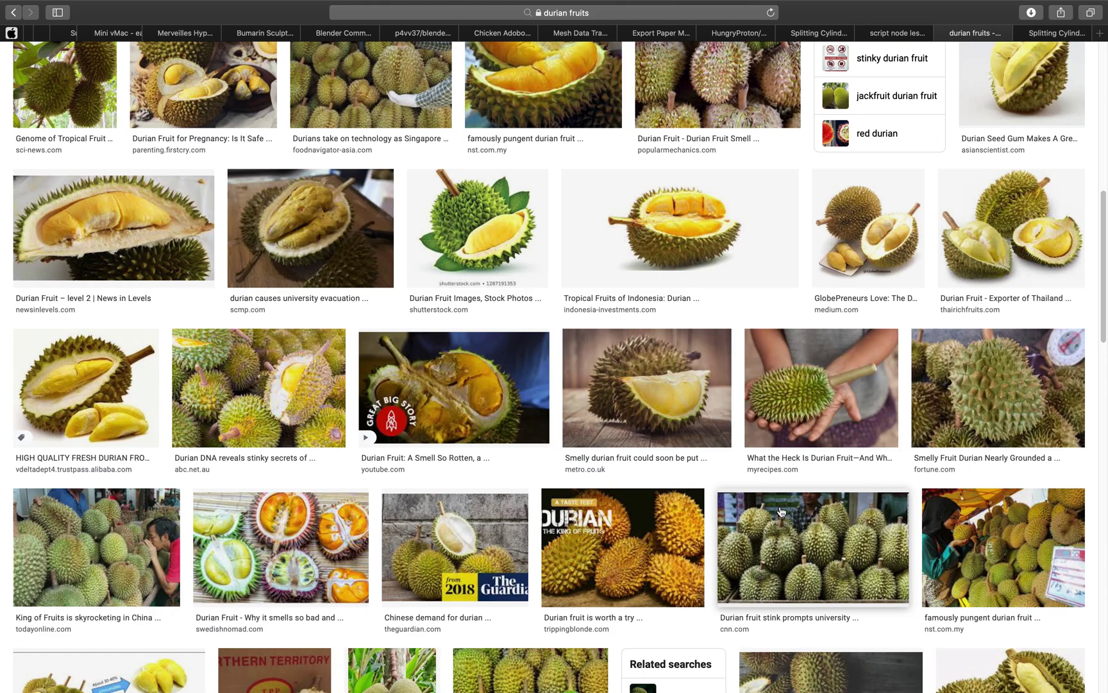
Switch back to Blender and try Cast to Sphere strengths of 1 and 4 on the sliced mesh
key("ctrl+Left")
middle_click_drag(667, 460, 498, 480)
scroll(626, 452, "up", 1)
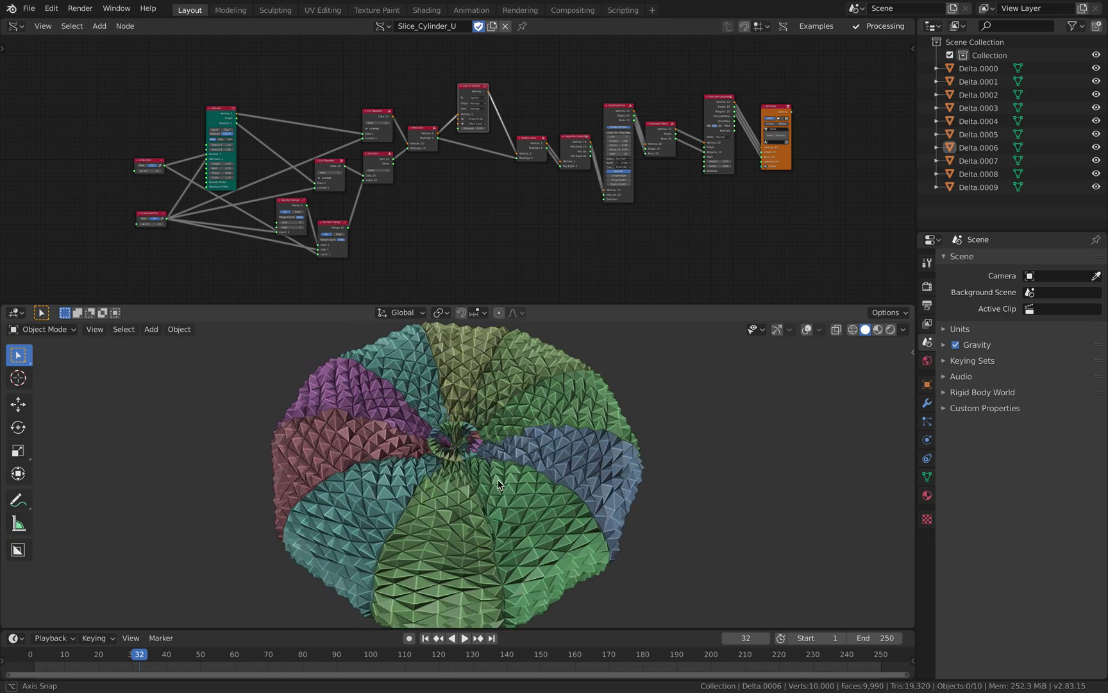
scroll(566, 244, "up", 10)
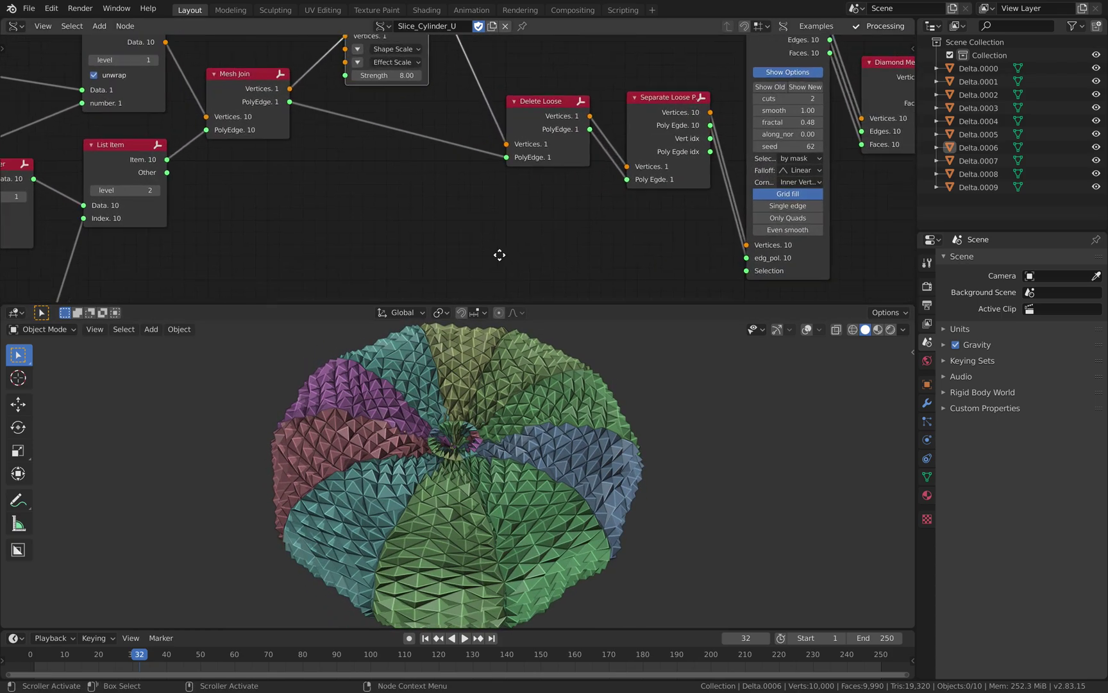
middle_click_drag(499, 254, 706, 244)
scroll(562, 206, "down", 1)
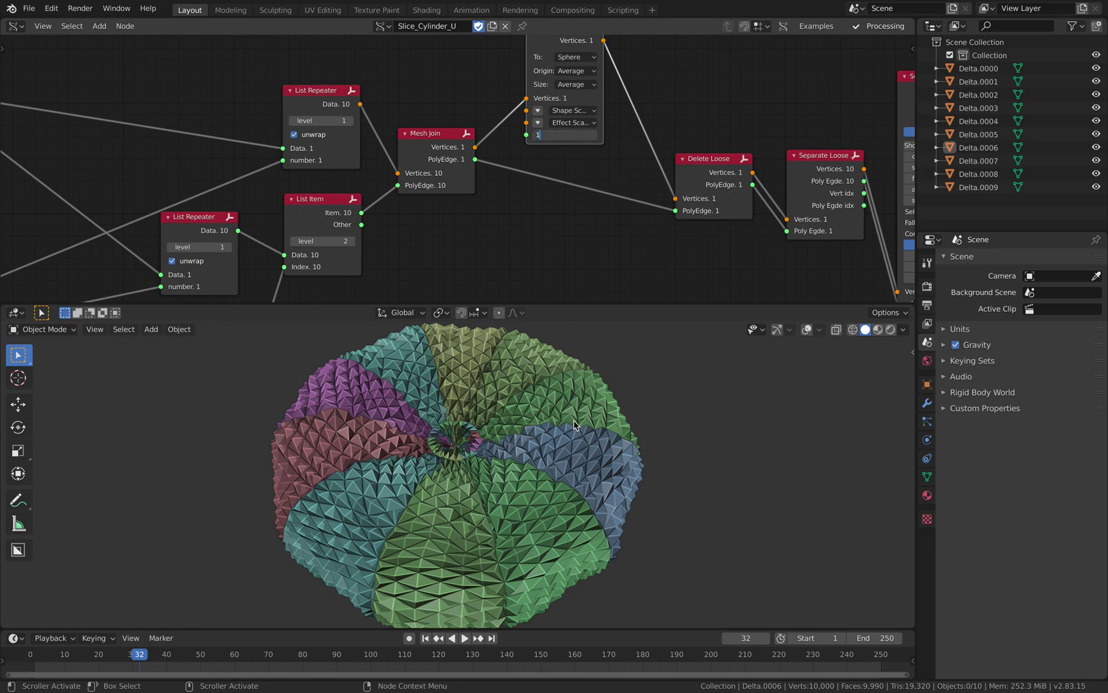
key("Return")
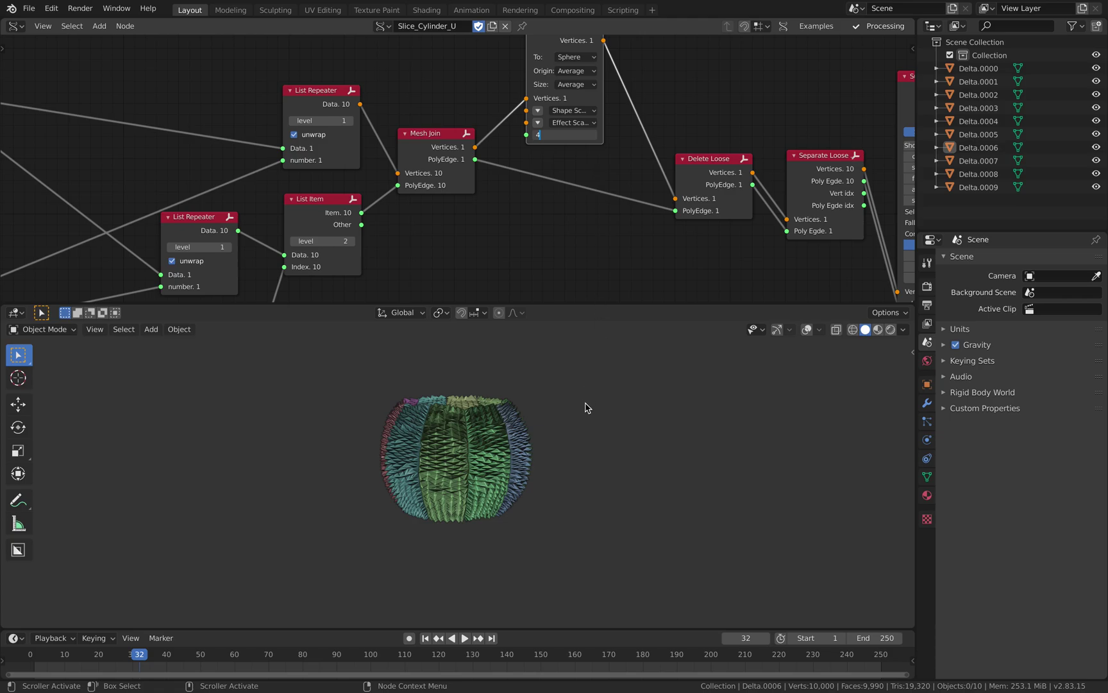
key("Return")
middle_click_drag(540, 430, 545, 497)
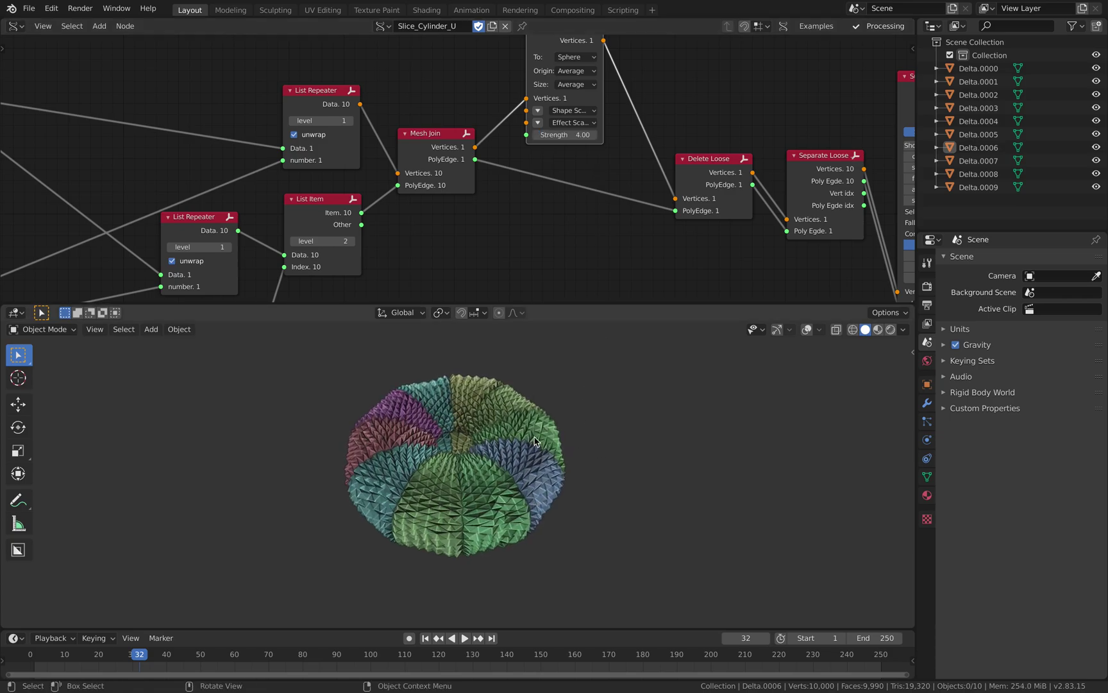
Try a Cast to Sphere strength of 3, followed by a strength of 2
left_click(577, 136)
type("3")
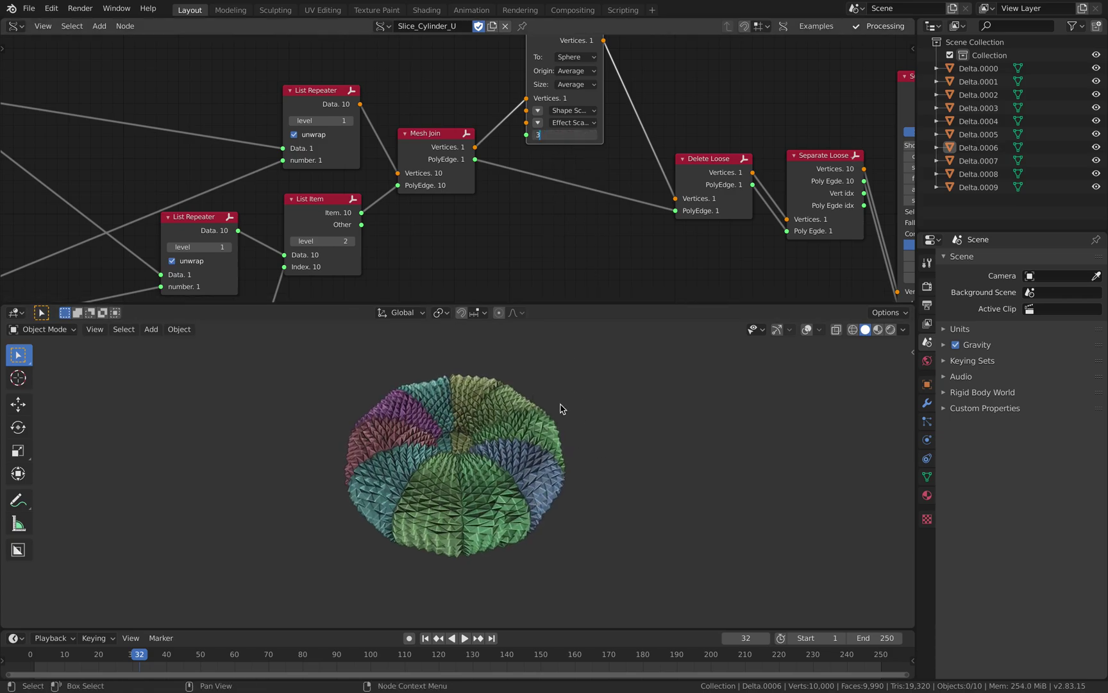
type(".0")
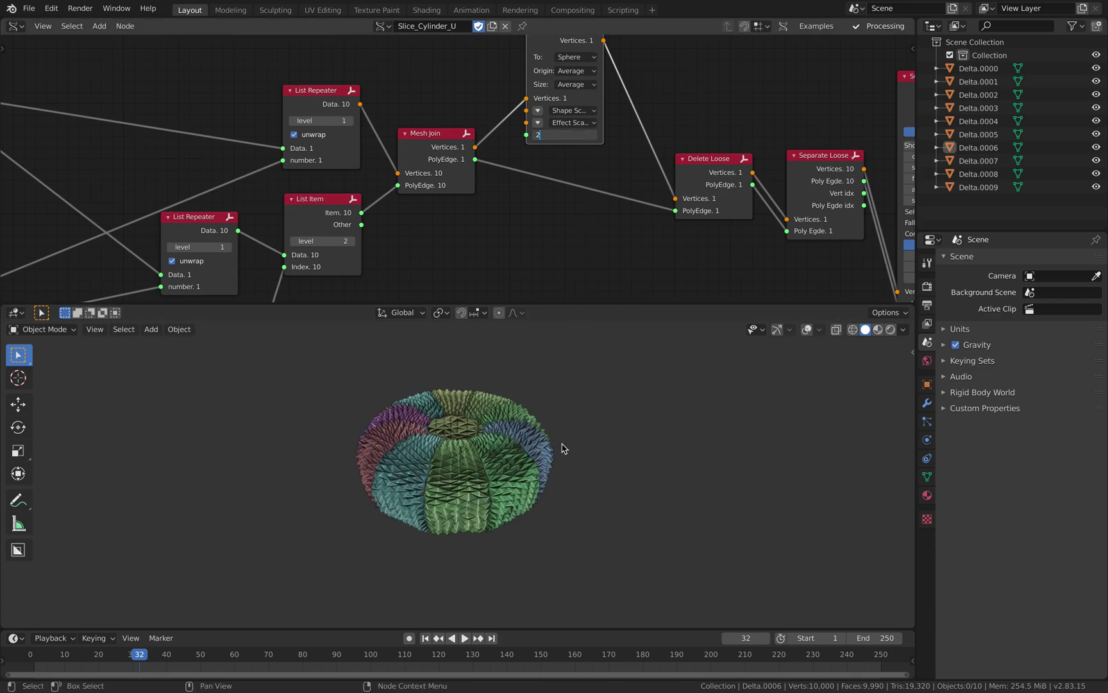
key("Return")
Turn on the viewport overlays and move three slices one by one away from the rest of the fruit mesh
left_click(543, 457)
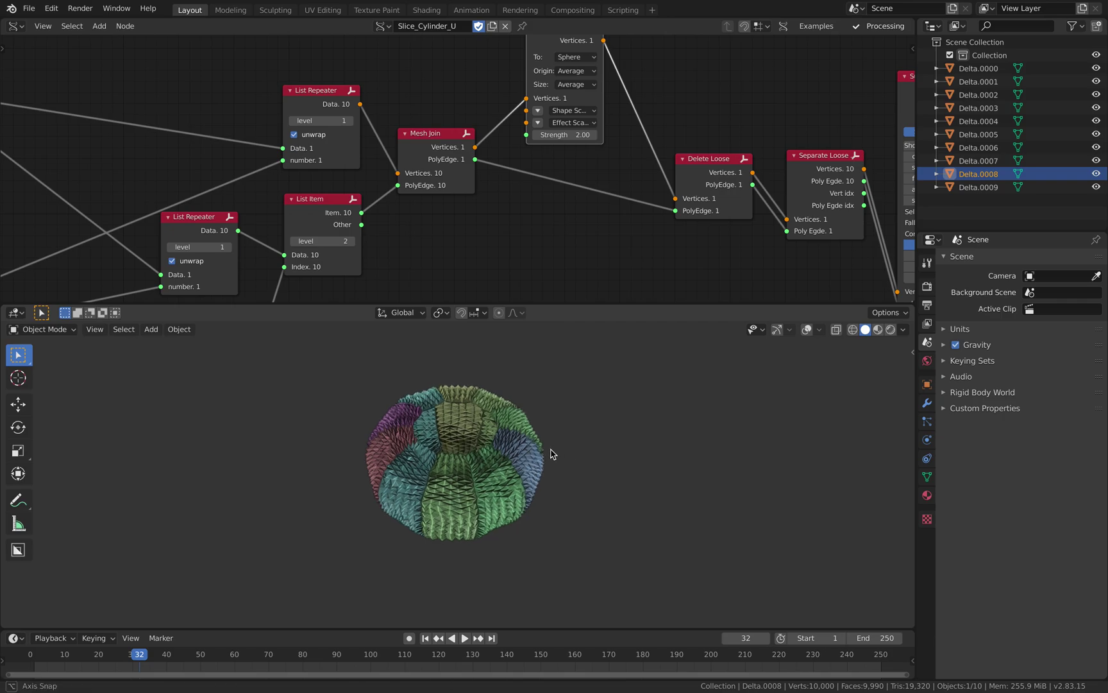
left_click(808, 330)
scroll(584, 475, "up", 2)
key("g")
left_click(737, 459)
left_click(565, 420)
middle_click_drag(564, 420, 509, 445)
key("g")
left_click(633, 414)
left_click(550, 410)
mouse_move(586, 418)
middle_mouse_down()
mouse_move(572, 426)
mouse_move(506, 382)
mouse_move(447, 367)
mouse_move(517, 363)
mouse_move(579, 410)
middle_mouse_up()
key("g")
left_click(569, 396)
key("ctrl+Right")
key("ctrl+Left")
mouse_move(496, 412)
middle_mouse_down()
mouse_move(506, 426)
mouse_move(491, 420)
middle_mouse_up()
Advance the animation to frame 33 and reposition the Cylinder node within the node tree
scroll(497, 199, "down", 5)
middle_click_drag(295, 198, 556, 154)
key("Right")
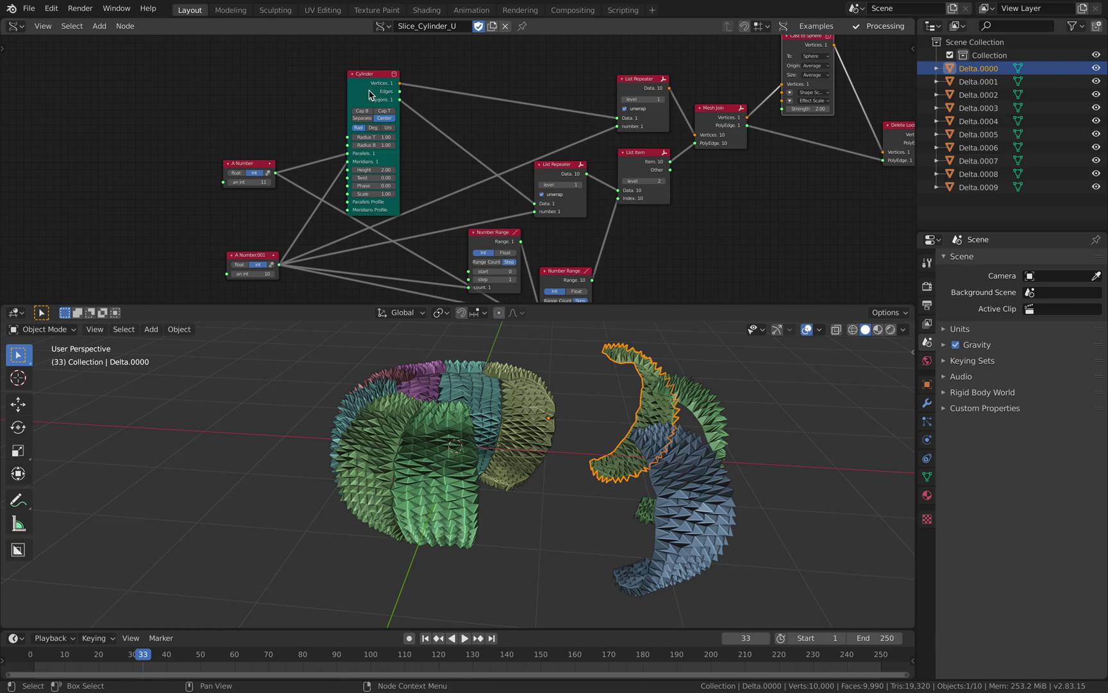
scroll(327, 100, "up", 2)
left_click_drag(357, 89, 339, 79)
middle_click_drag(406, 171, 425, 184)
scroll(411, 157, "up", 1)
left_click_drag(354, 80, 361, 74)
scroll(361, 80, "down", 2)
middle_click_drag(348, 131, 392, 163)
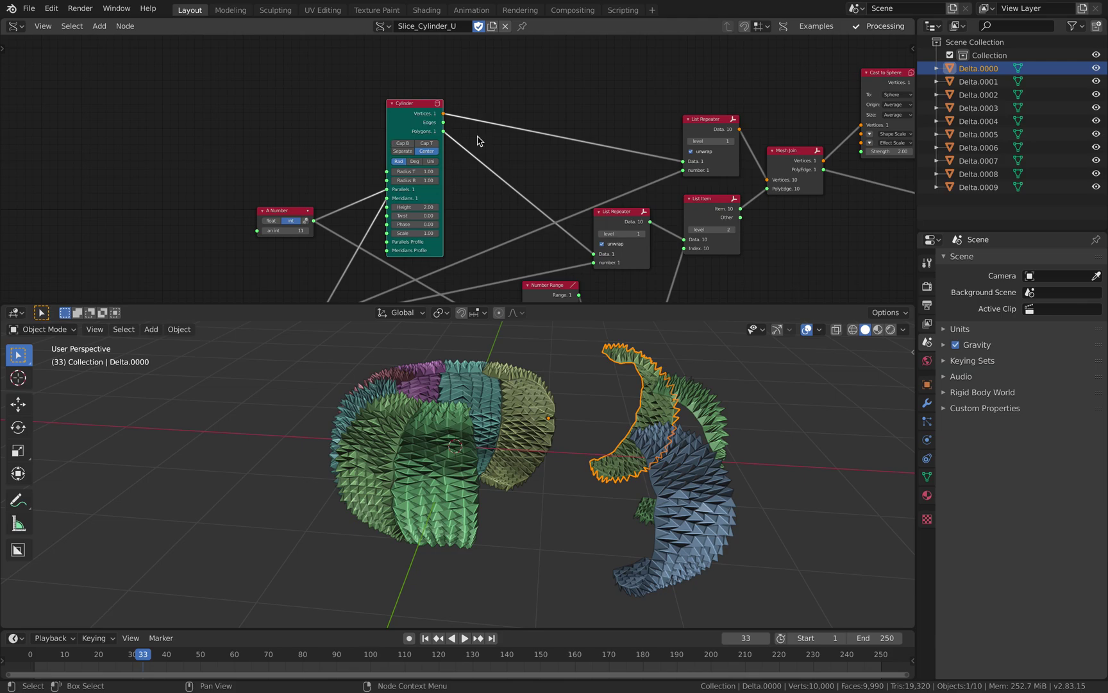
middle_click_drag(477, 139, 376, 132)
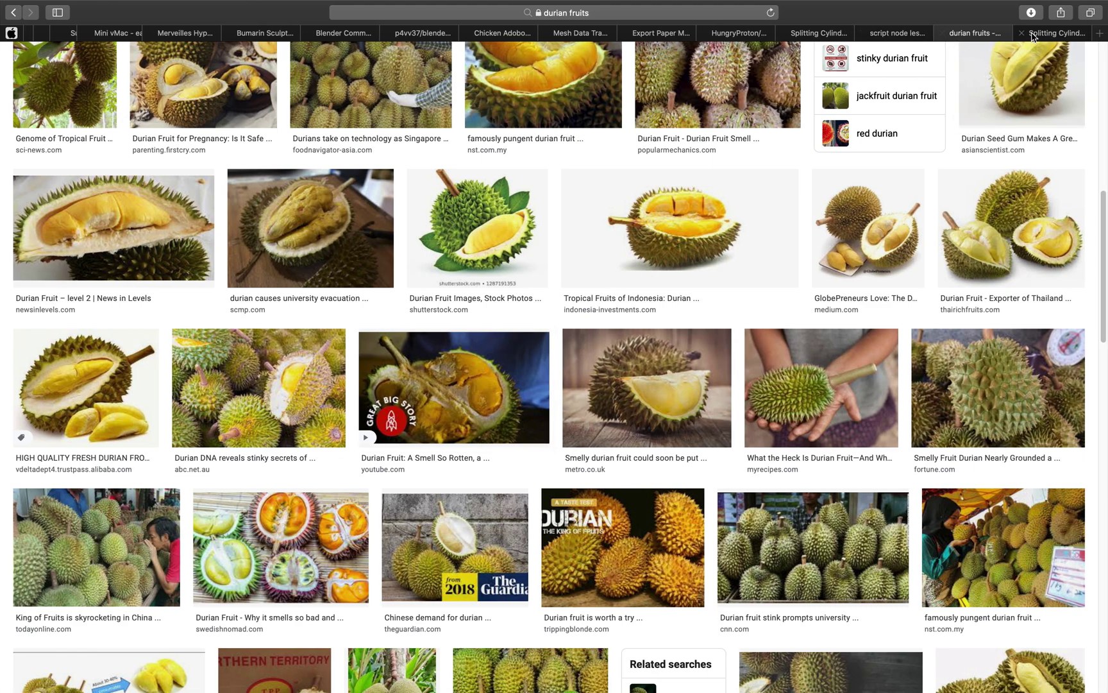
Open the "Splitting Cylinder in U and V methods?" issue in the browser and examine its node setups for slicing a cylinder
left_click(1052, 33)
scroll(815, 232, "down", 3)
scroll(821, 234, "up", 3)
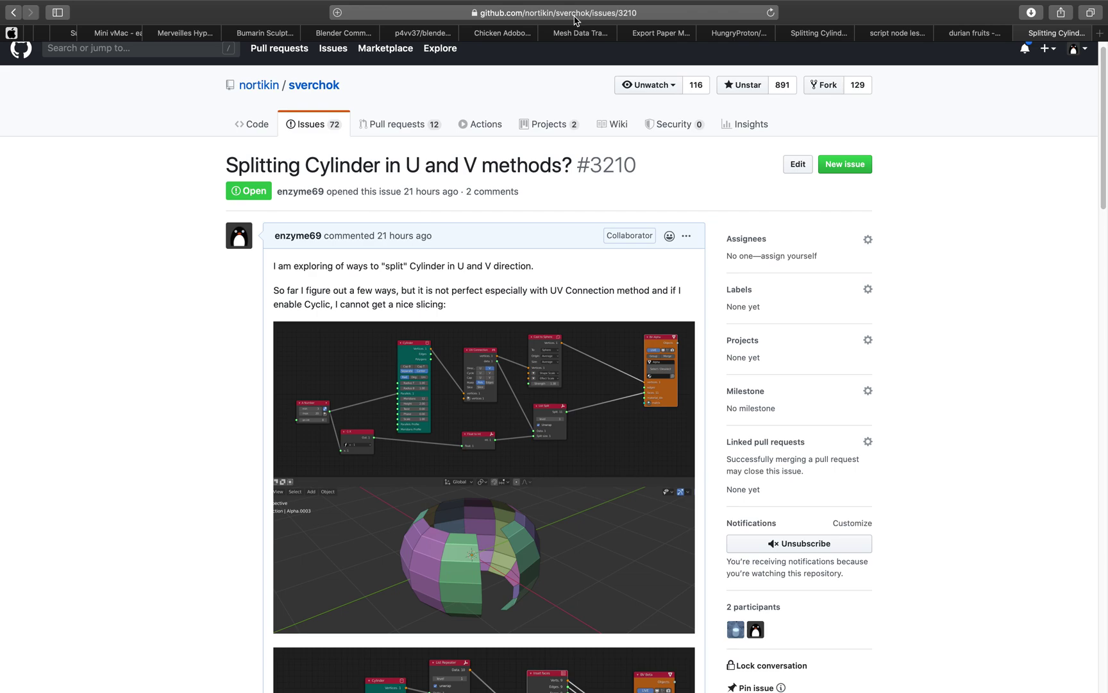
scroll(356, 302, "down", 5)
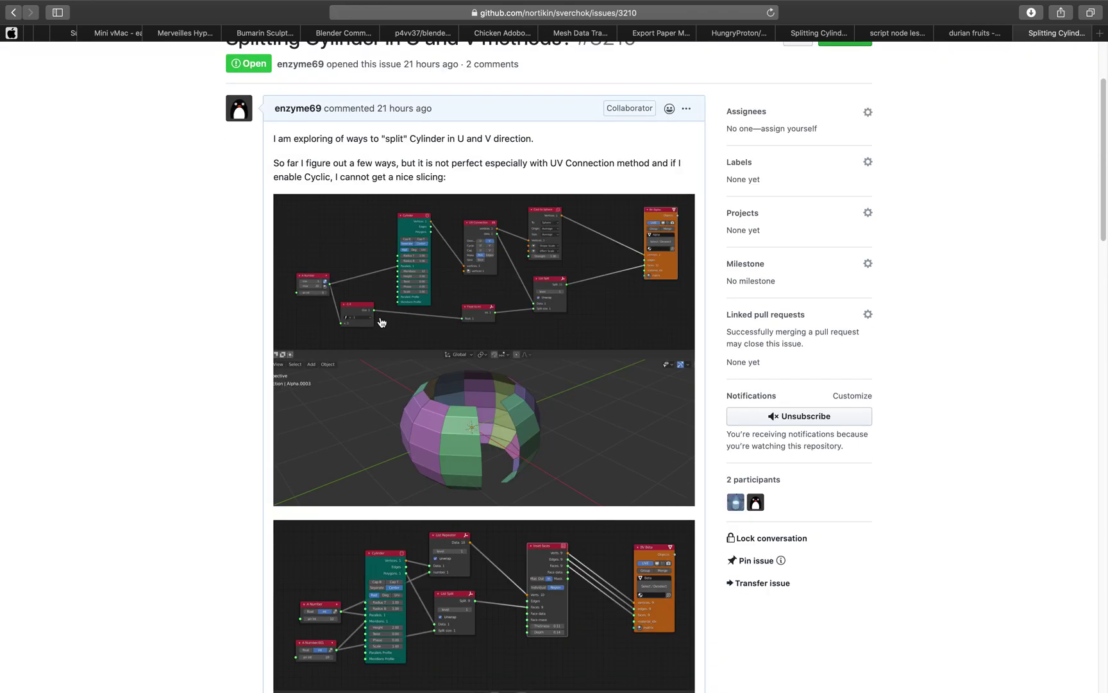
scroll(469, 300, "down", 4)
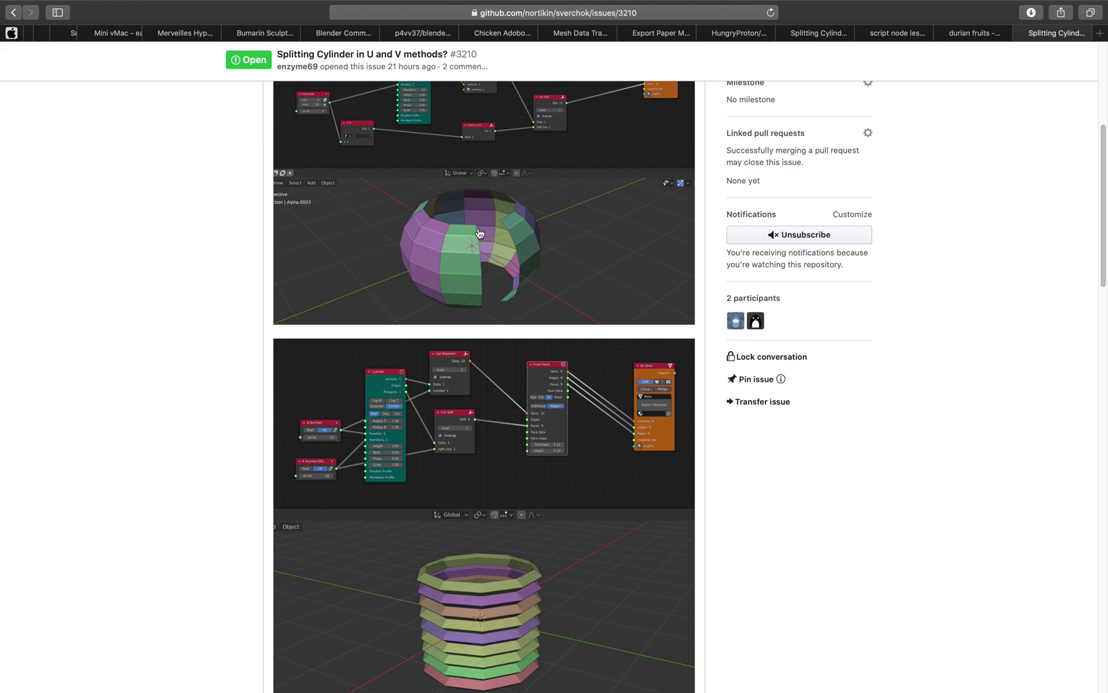
scroll(524, 193, "down", 1)
scroll(537, 365, "down", 7)
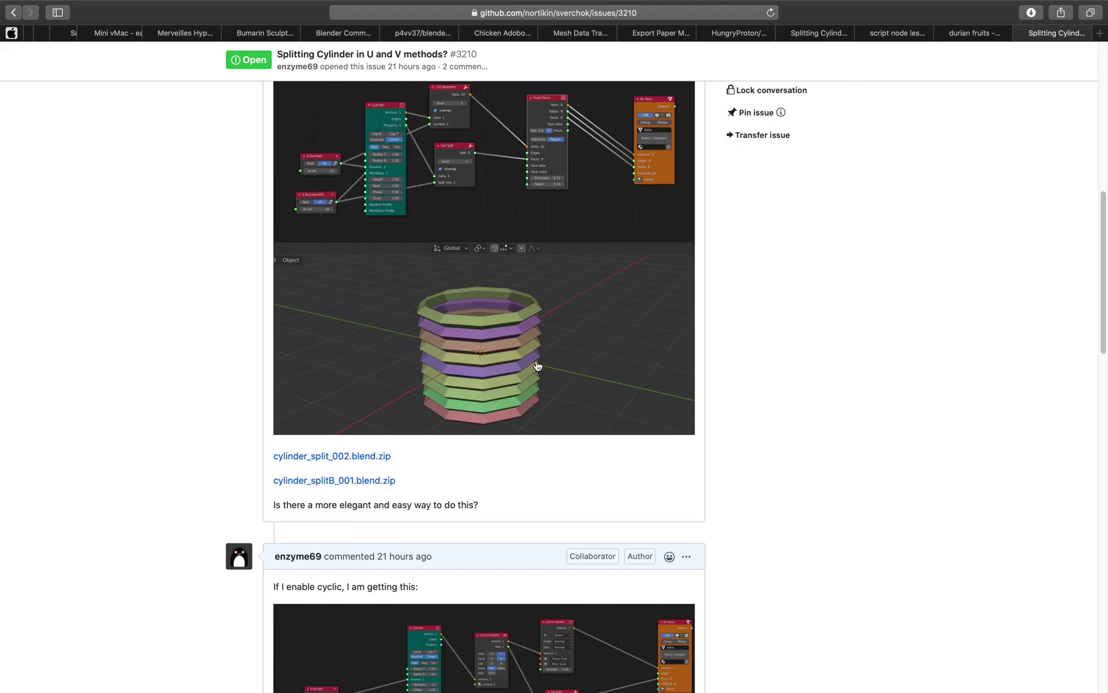
scroll(506, 360, "down", 10)
scroll(574, 400, "down", 13)
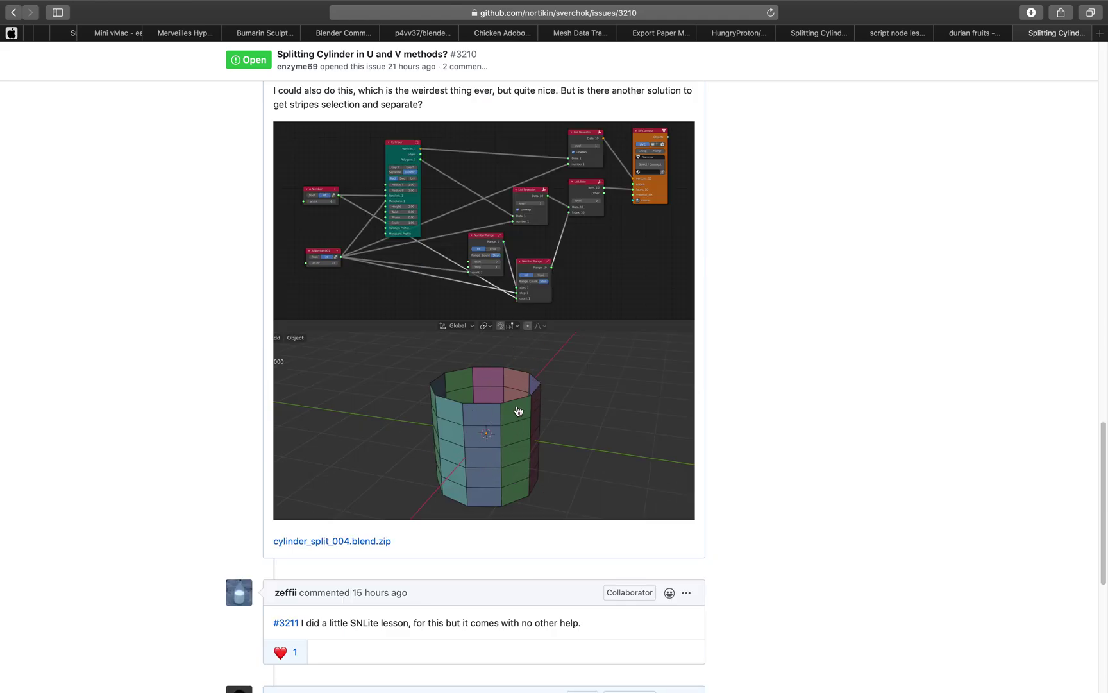
Return to Blender, enlarge the node editor and rearrange the two List Repeater nodes and the List Item node
key("ctrl+Left")
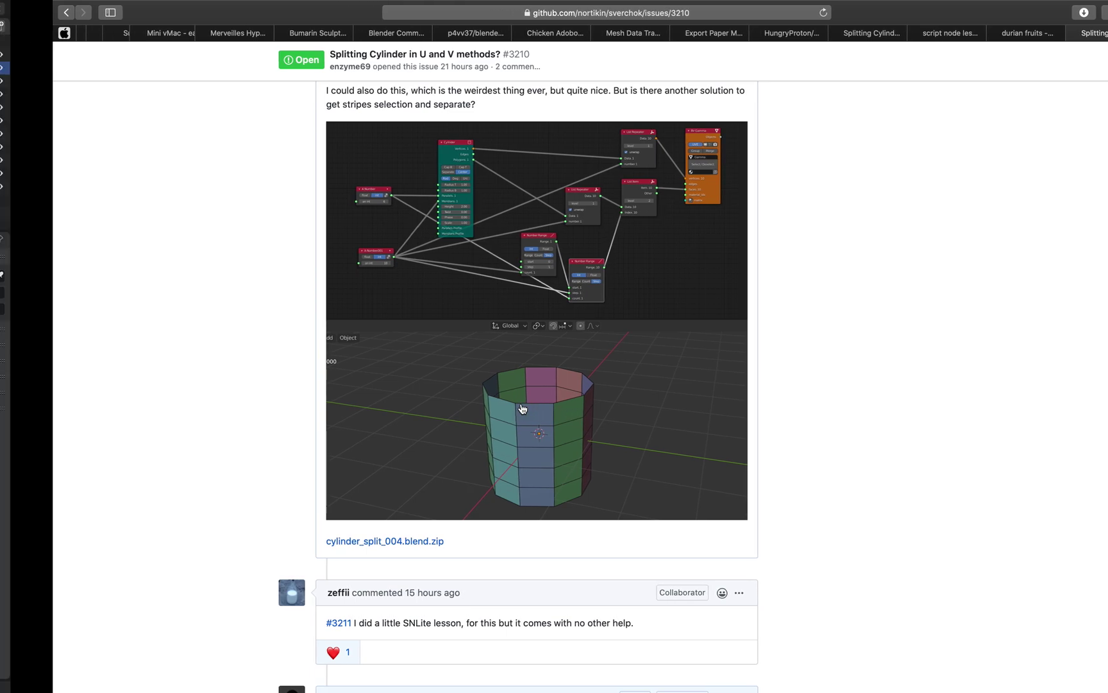
left_click_drag(531, 298, 545, 503)
left_click_drag(643, 109, 511, 85)
left_click_drag(531, 229, 523, 200)
mouse_move(643, 220)
left_mouse_down()
mouse_move(645, 192)
mouse_move(654, 200)
mouse_move(641, 211)
left_mouse_up()
middle_click_drag(611, 278, 627, 260)
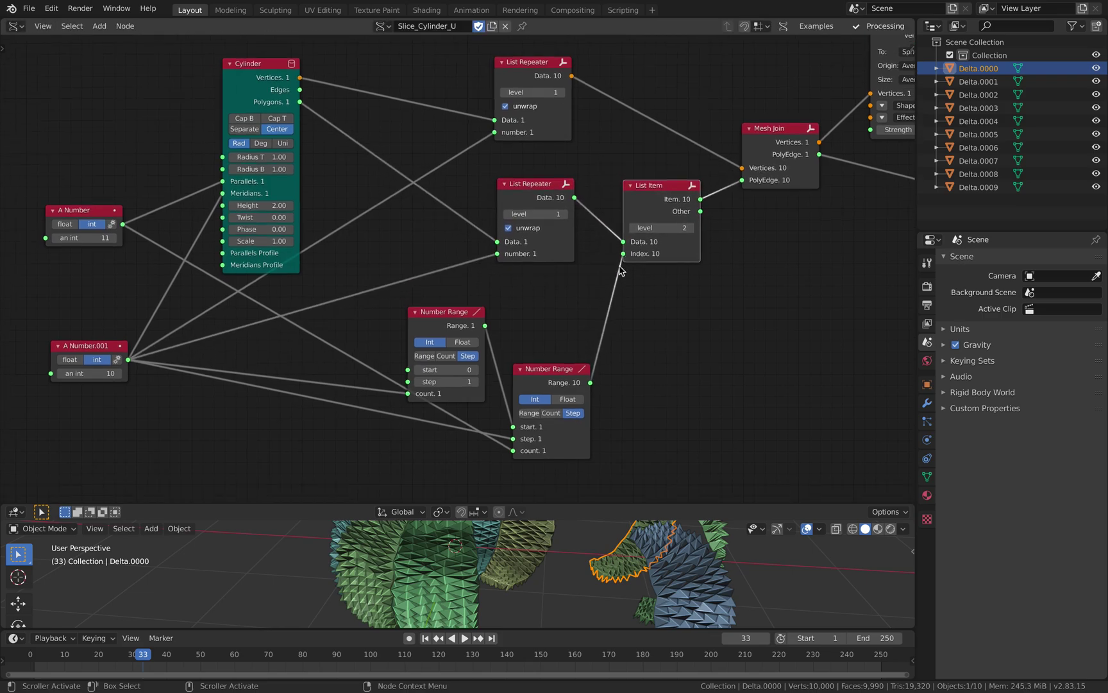
Spread out the two Number Range nodes and shift the Cylinder node slightly upward
left_click_drag(443, 324, 398, 333)
left_click_drag(539, 376, 531, 348)
scroll(530, 347, "down", 2)
middle_click_drag(523, 347, 492, 341)
middle_click_drag(572, 305, 542, 308)
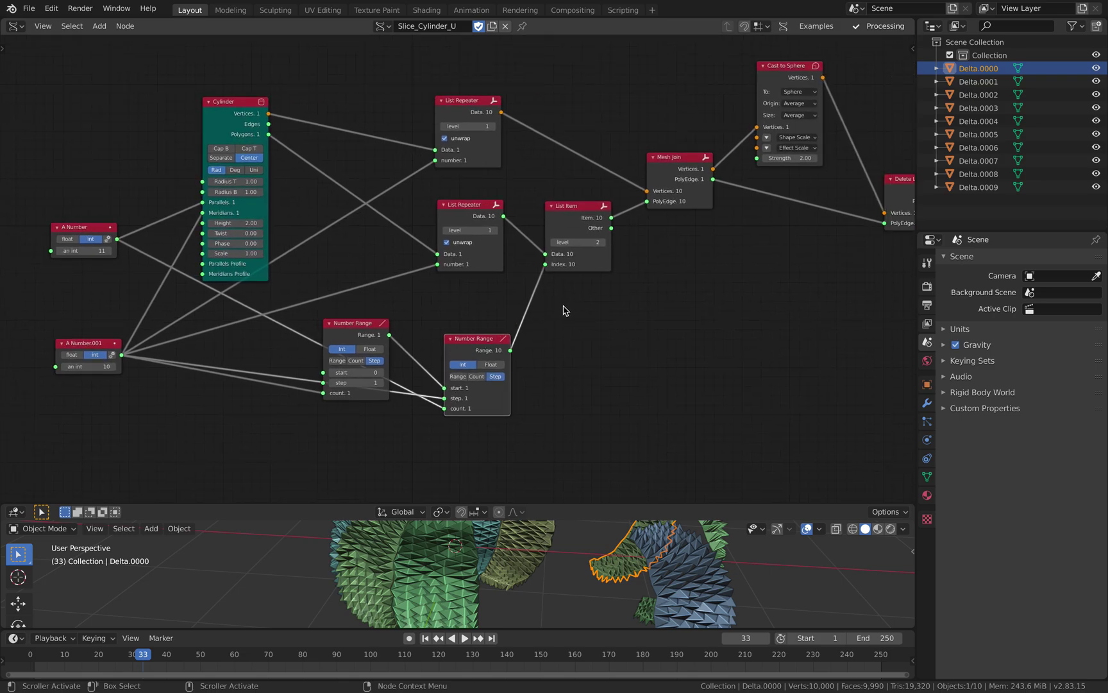
middle_click_drag(588, 311, 595, 314)
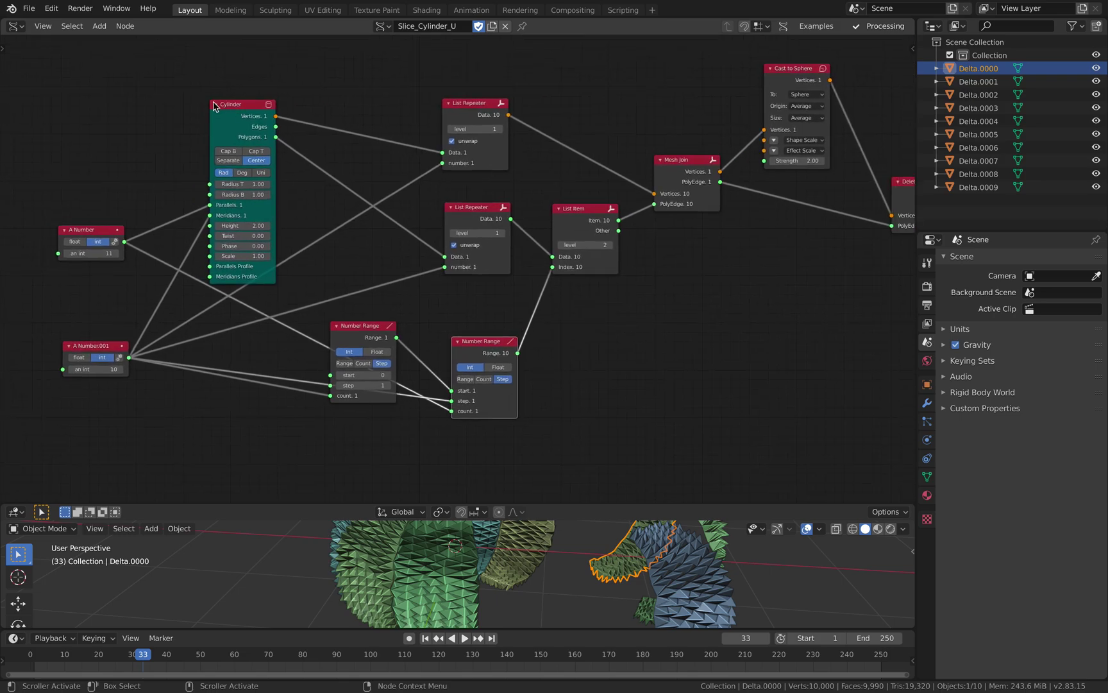
left_click_drag(245, 105, 242, 88)
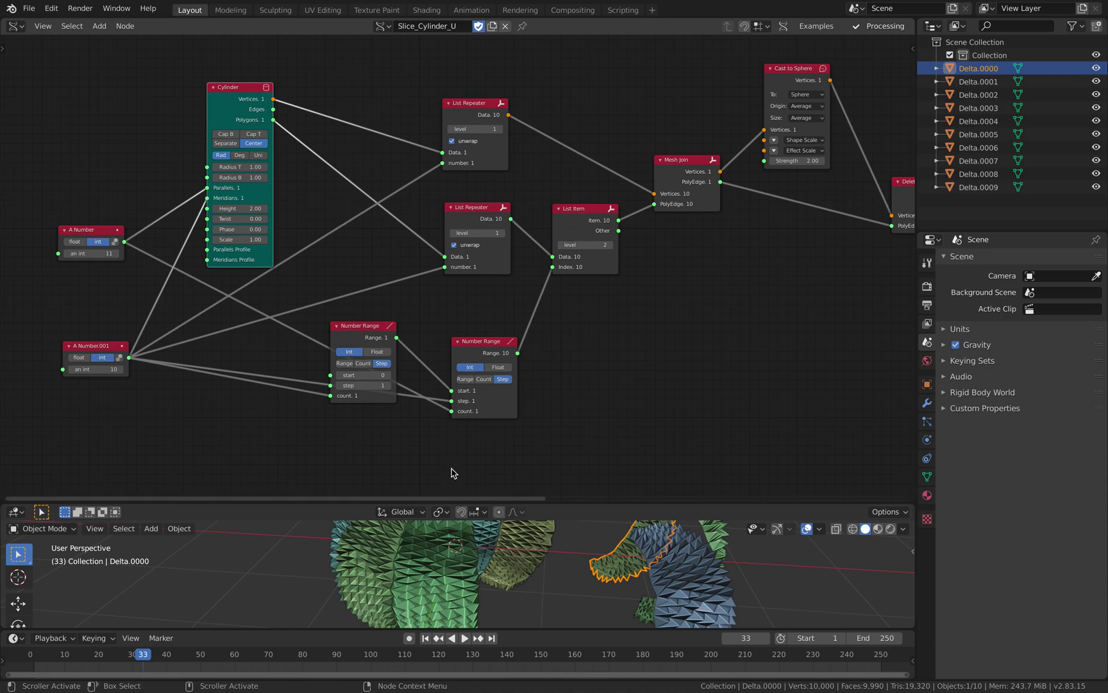
middle_click_drag(453, 472, 469, 466)
Enlarge the 3D viewport by shrinking the node editor and reposition the List Item, Mesh Join and Cast to Sphere nodes
left_click_drag(489, 502, 490, 412)
middle_click_drag(606, 216, 570, 215)
left_click_drag(570, 211, 565, 211)
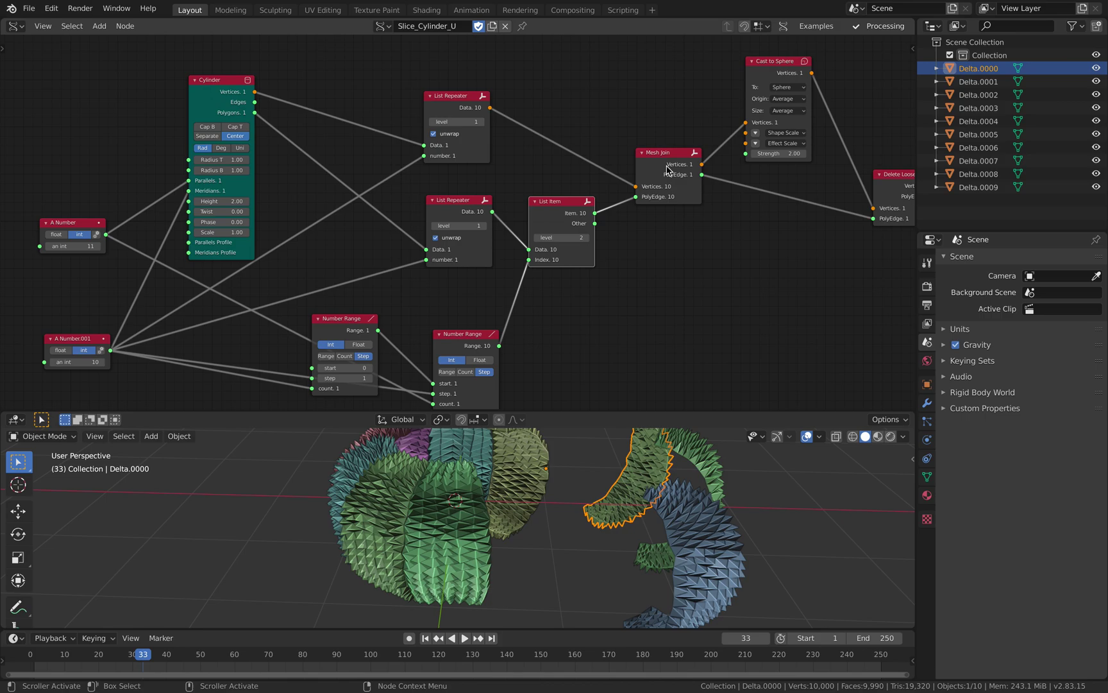
left_click_drag(664, 166, 661, 141)
middle_click_drag(682, 132, 572, 143)
left_click(656, 82)
left_click_drag(657, 83, 659, 77)
Set the Cast to Sphere strength to 0 and deselect the slice in the 3D viewport
mouse_move(603, 481)
middle_mouse_down()
mouse_move(597, 448)
mouse_move(583, 475)
middle_mouse_up()
middle_click_drag(657, 224, 551, 251)
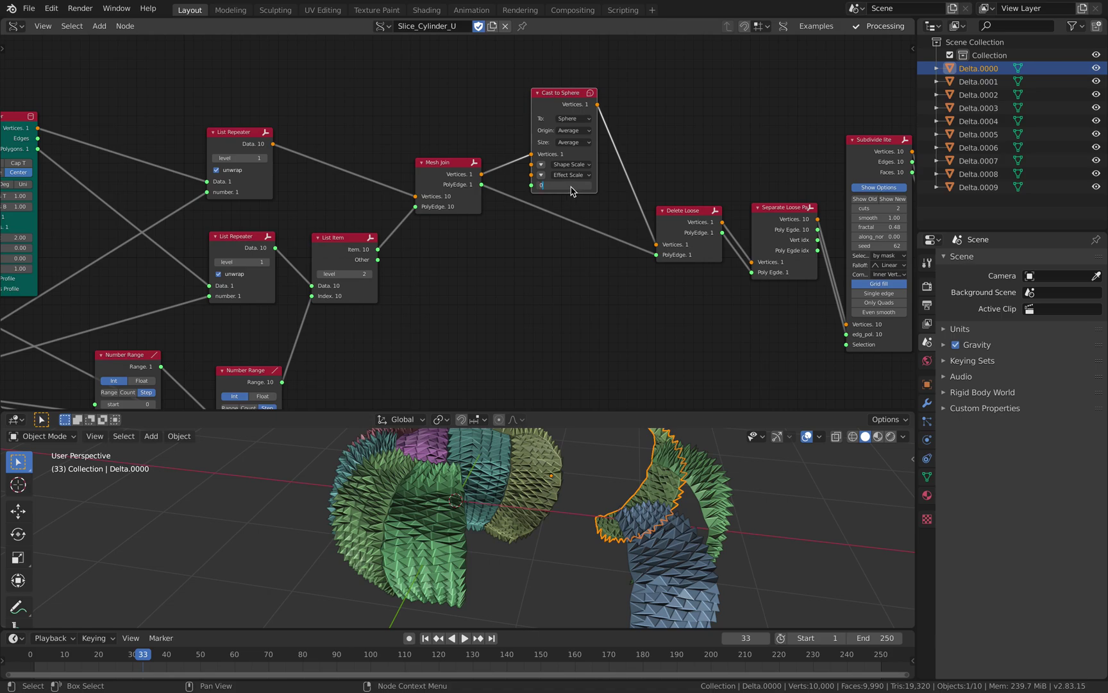
key("Return")
middle_click_drag(487, 489, 472, 508)
scroll(513, 477, "down", 4)
left_click(545, 482)
scroll(472, 508, "up", 2)
Shift the Cast to Sphere and Cylinder nodes slightly within the node tree
left_click_drag(565, 96, 570, 87)
middle_click_drag(313, 142, 394, 145)
middle_click_drag(172, 147, 280, 147)
left_click_drag(186, 125, 181, 119)
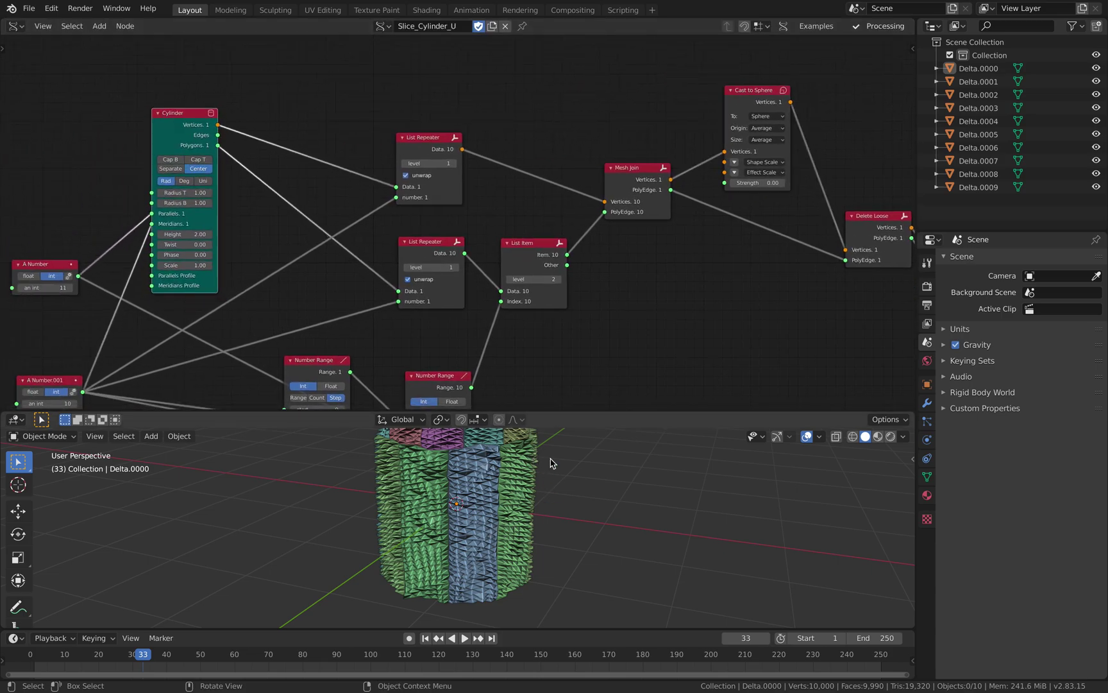
Enlarge the 3D viewport slightly by reducing the height of the node editor
middle_click_drag(699, 284, 584, 303)
middle_click_drag(580, 449, 542, 466)
left_click_drag(566, 410, 566, 388)
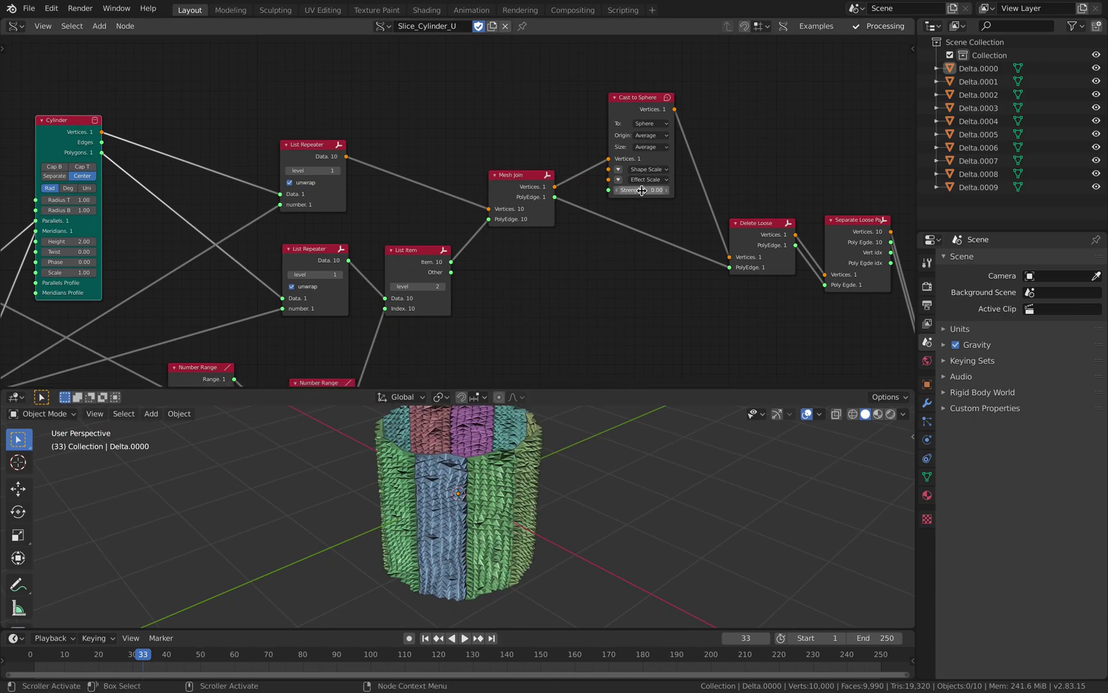
Reposition the Delete Loose and Separate Loose Parts nodes closer to the Cast to Sphere node
middle_click_drag(704, 202, 584, 198)
left_click_drag(646, 222, 630, 173)
middle_click_drag(579, 188, 449, 186)
scroll(534, 193, "up", 2)
left_click_drag(611, 224, 577, 190)
left_click_drag(493, 165, 491, 157)
left_click_drag(609, 184, 613, 178)
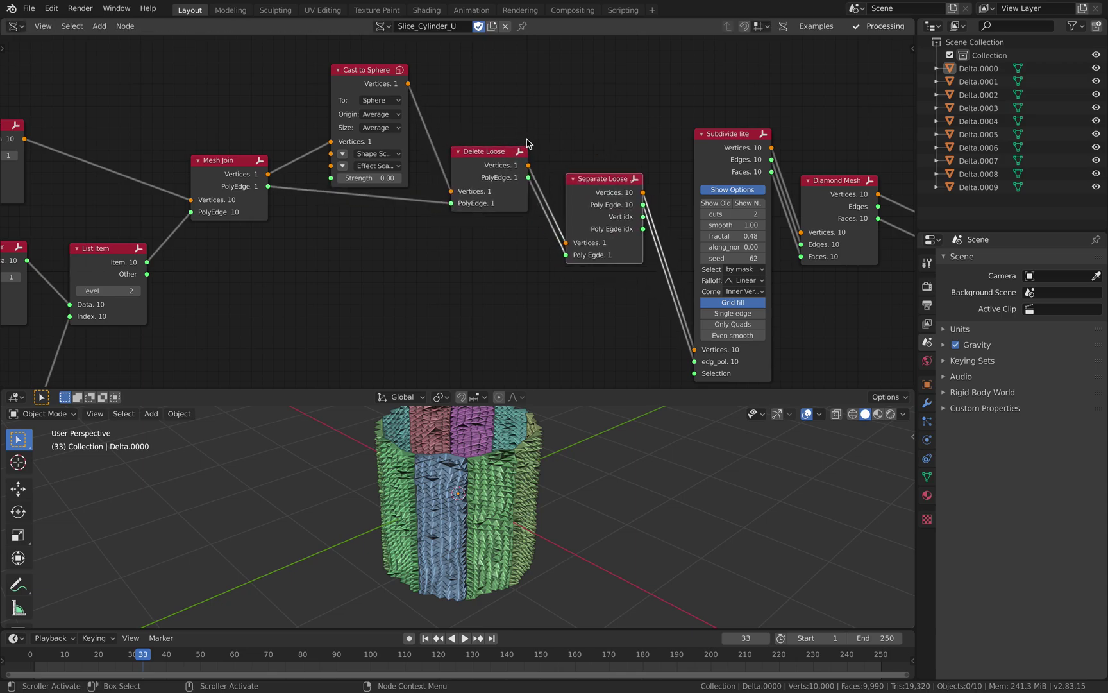
Set the number of cuts on the Subdivide lite node to 1
middle_click_drag(613, 178, 511, 161)
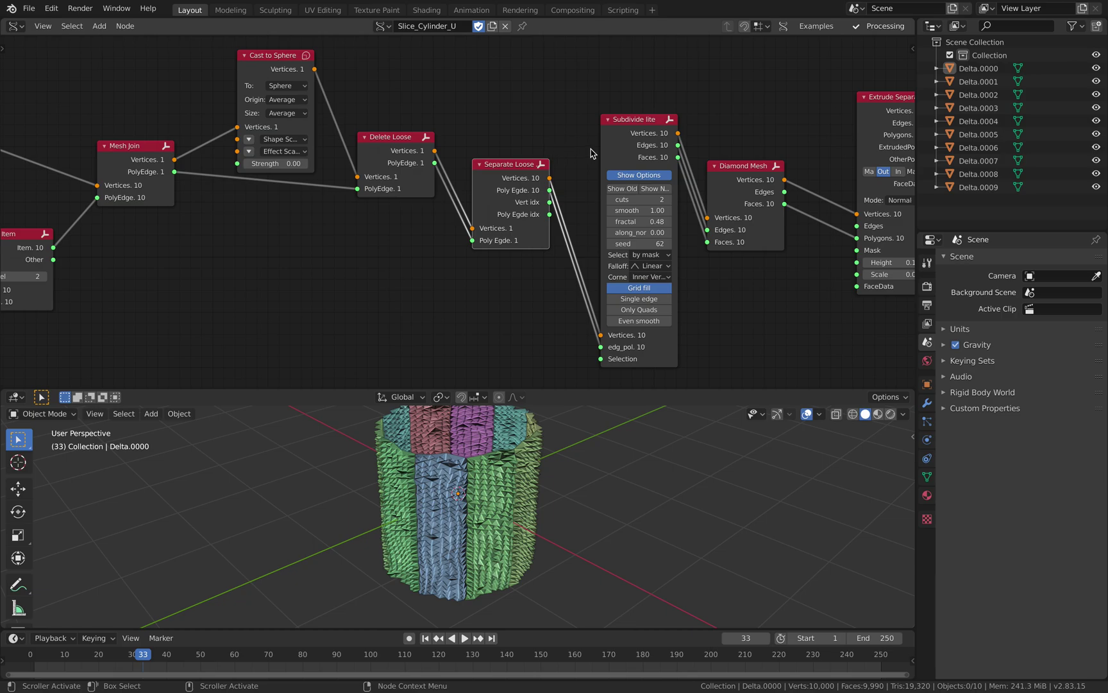
middle_click_drag(590, 153, 513, 116)
left_click(542, 110)
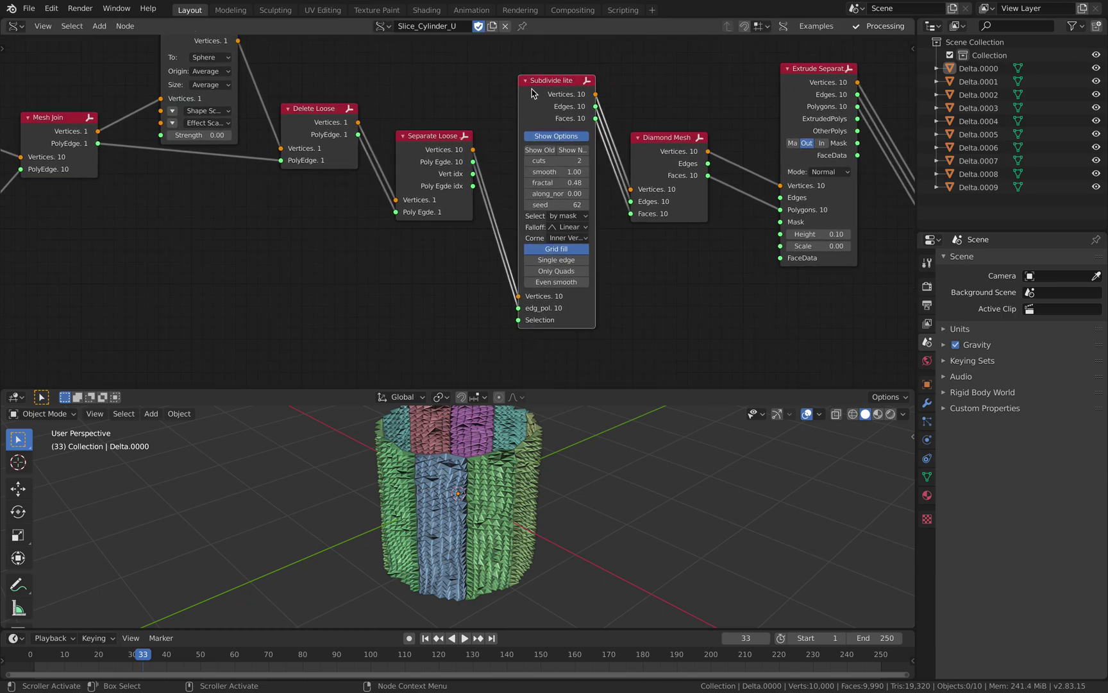
left_click(556, 161)
type("1")
key("Return")
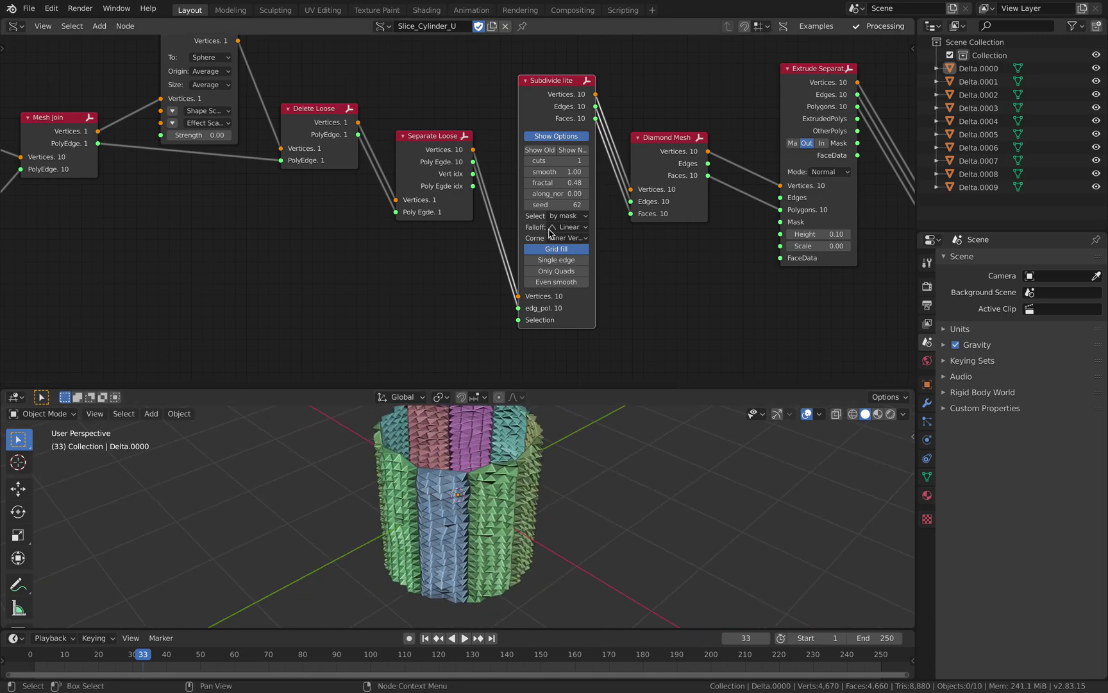
Try to lower the Subdivide lite cuts to 0
left_click(554, 160)
type("0")
key("Return")
middle_click_drag(571, 449, 542, 472)
Shift the Diamond Mesh node slightly farther from the Subdivide lite node
middle_click_drag(565, 227, 458, 235)
left_click_drag(556, 173, 574, 150)
middle_click_drag(513, 476, 463, 561)
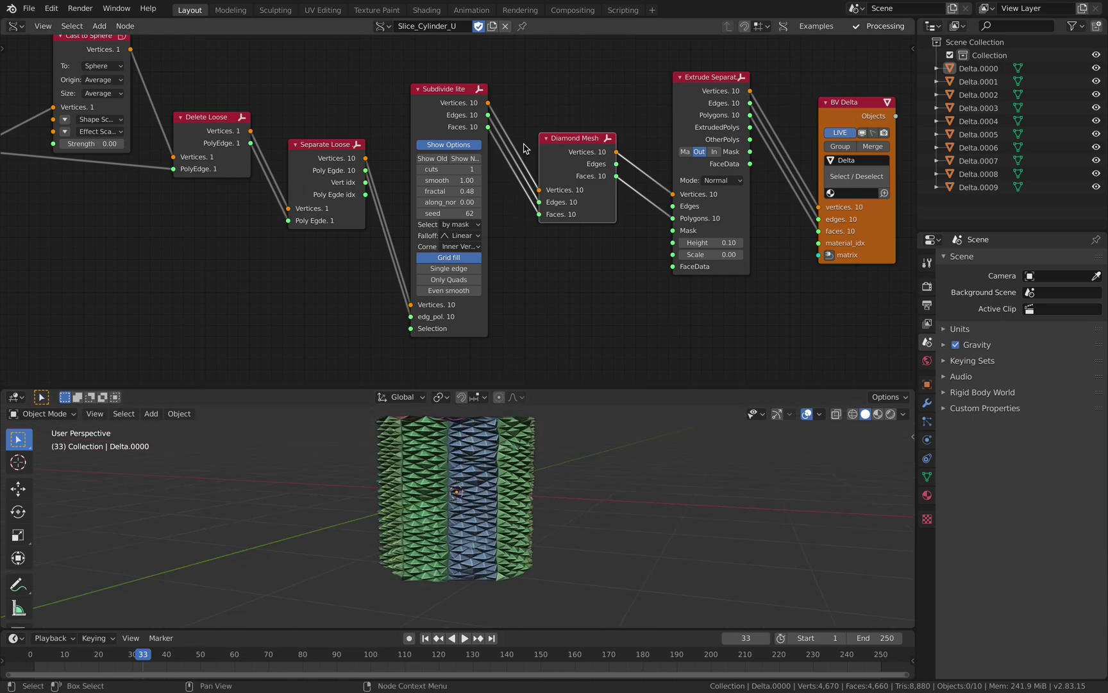
middle_click_drag(500, 518, 507, 545)
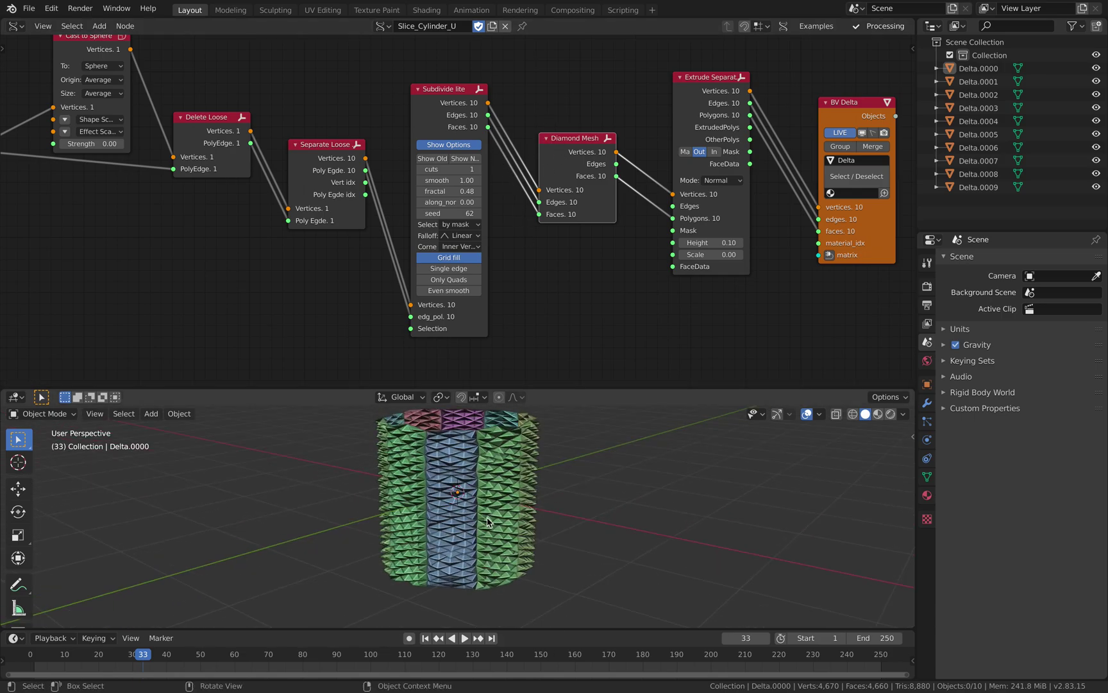
Set the Extrude Separate node's height to 0.2 and its scale to 0.37
left_click_drag(733, 224, 760, 221)
left_click(735, 239)
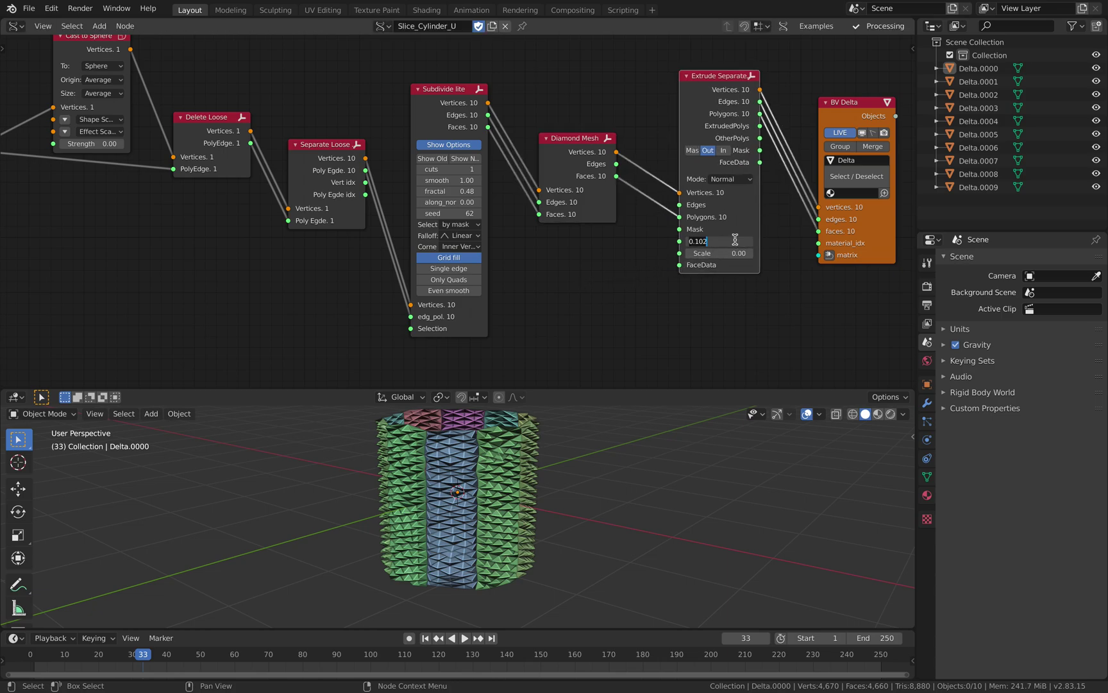
type(".2")
key("Return")
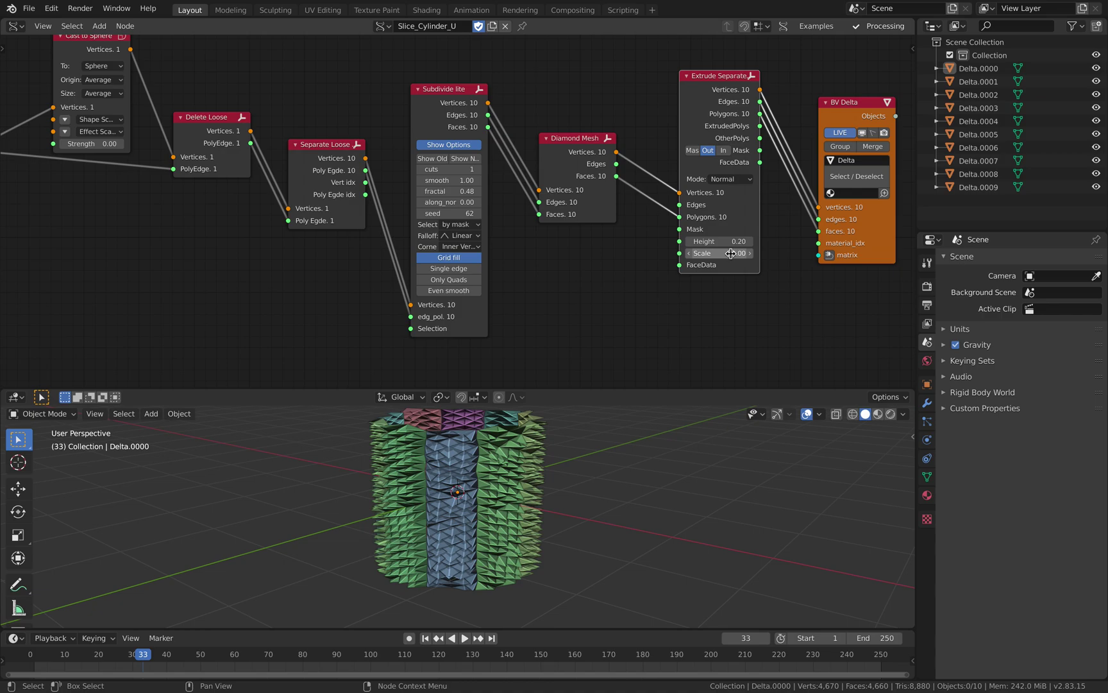
left_click_drag(718, 253, 731, 253)
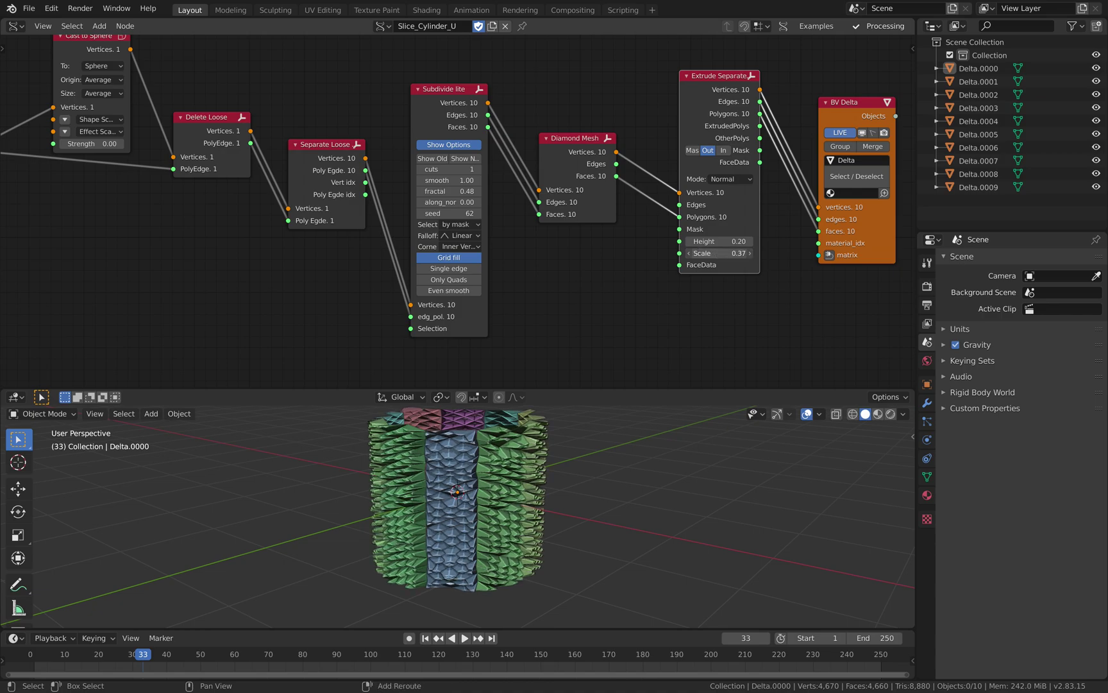
key("a")
middle_click_drag(575, 428, 601, 451)
key("a")
middle_click_drag(712, 236, 636, 253)
left_click_drag(796, 264, 798, 228)
Set the integer of the A Number node feeding the cylinder's parallels to 8
scroll(797, 228, "down", 4)
middle_click_drag(451, 197, 650, 181)
middle_click_drag(276, 173, 513, 141)
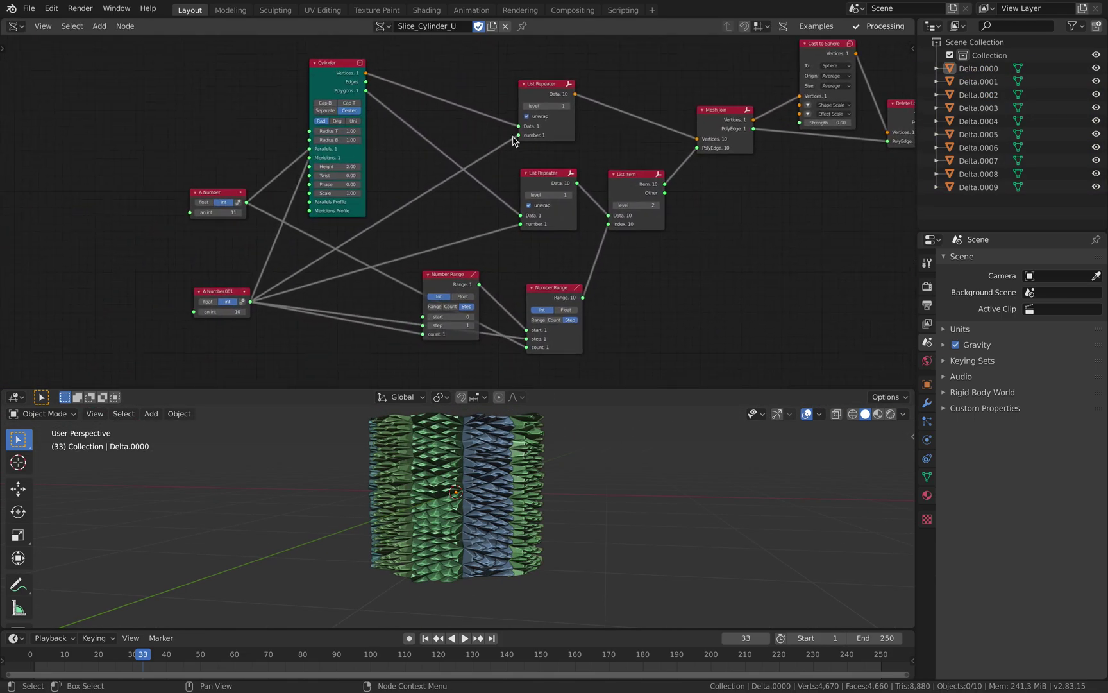
scroll(279, 194, "up", 1)
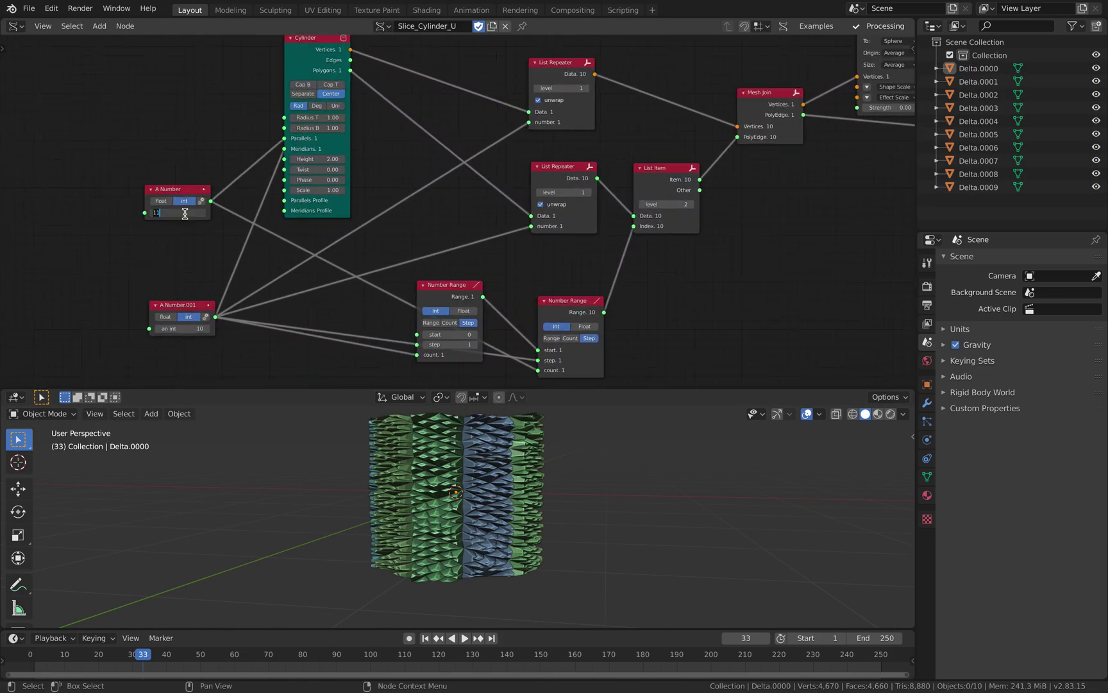
key("Return")
middle_click_drag(329, 490, 332, 528)
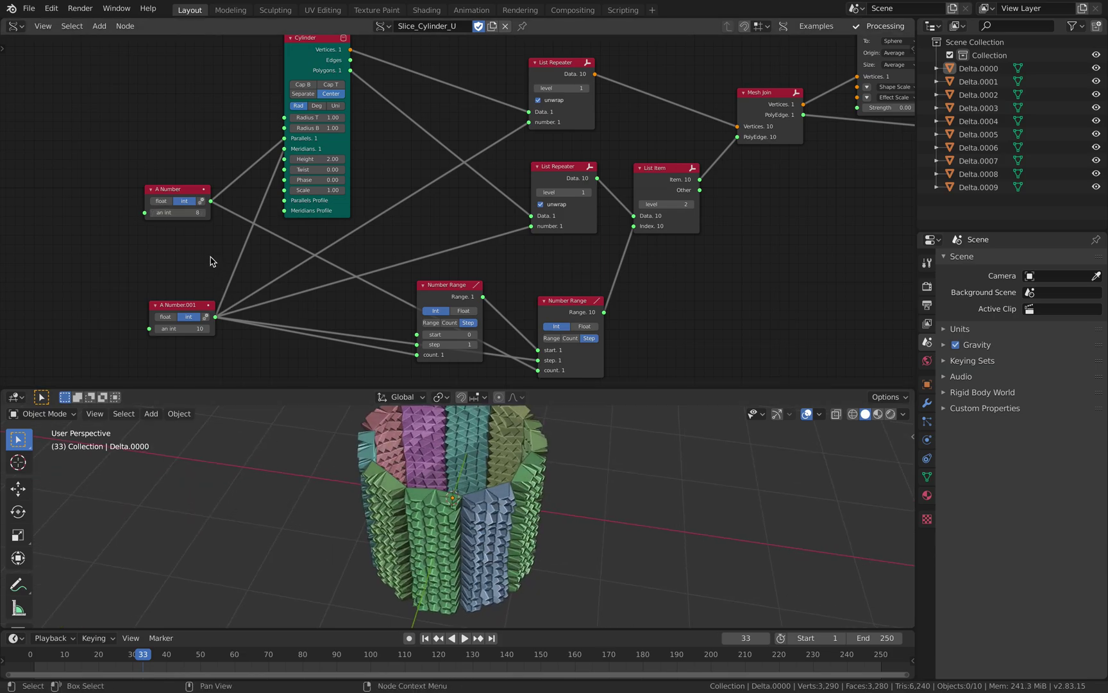
Set the A Number node's integer to 6 and enlarge the 3D viewport by shrinking the node editor
left_click(154, 214)
left_click(154, 214)
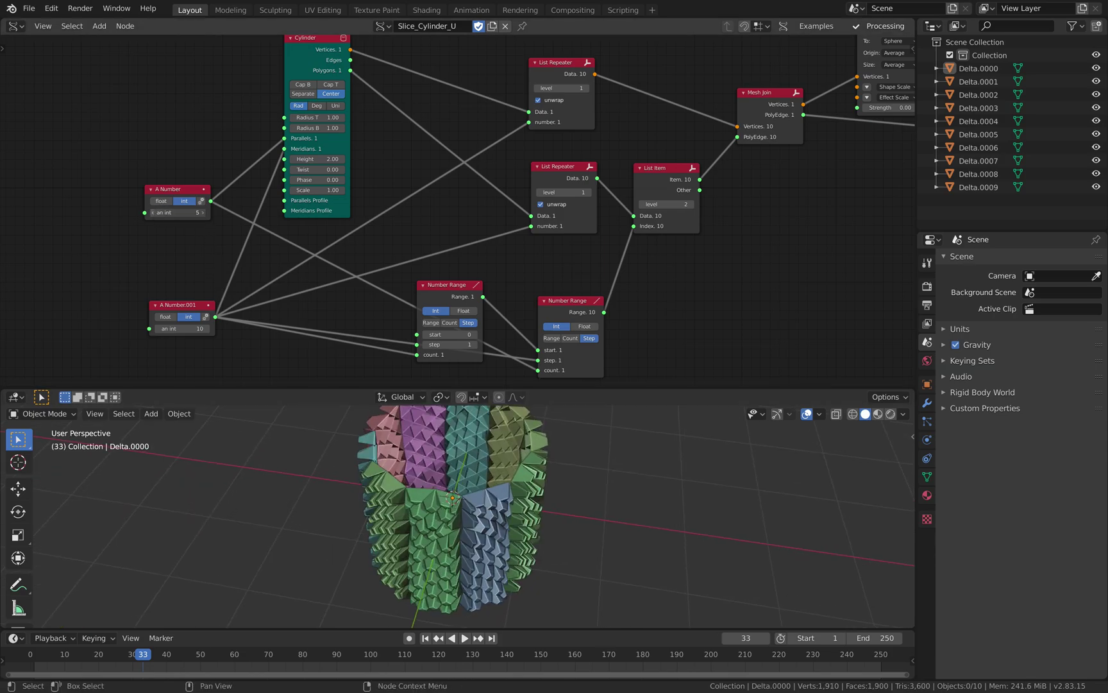
left_click(155, 215)
left_click(155, 214)
left_click_drag(177, 212, 192, 212)
middle_click_drag(480, 492, 549, 470)
left_click_drag(579, 389, 579, 285)
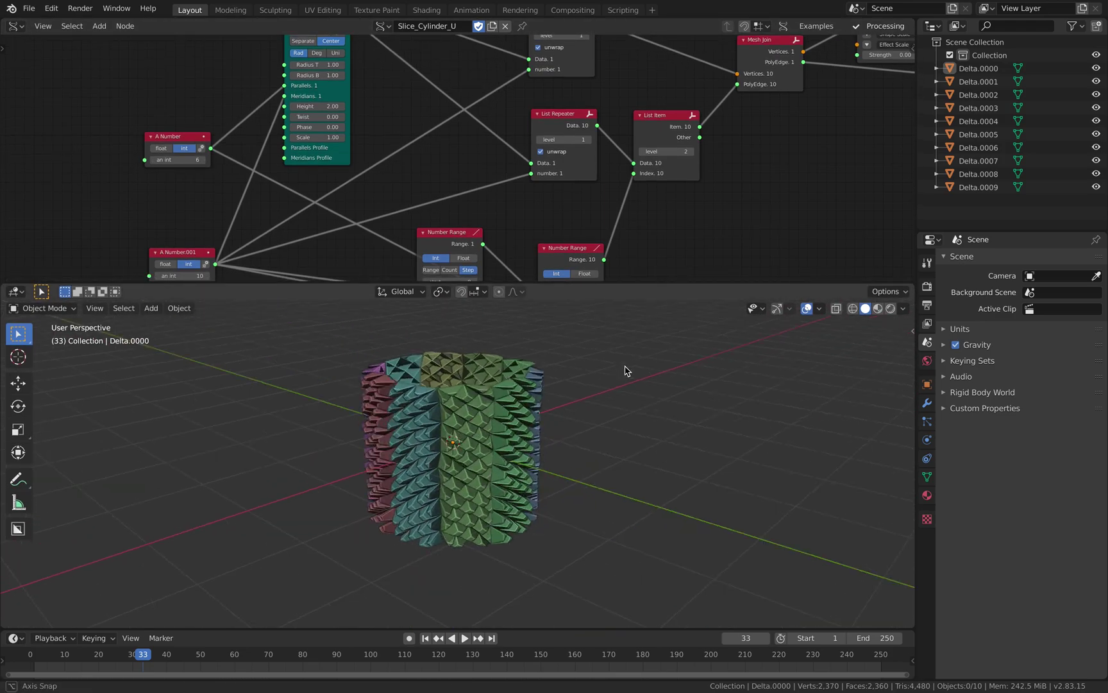
Try the values 6, 8 and 4 for the A Number.001 node's integer
middle_click_drag(277, 268, 275, 235)
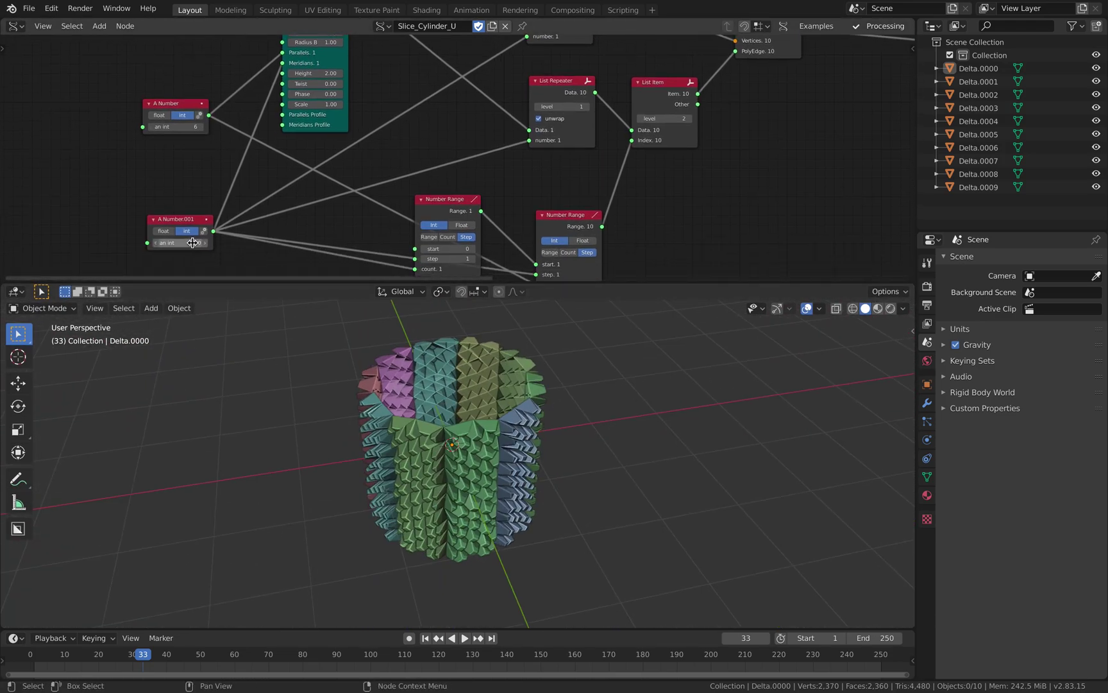
key("Return")
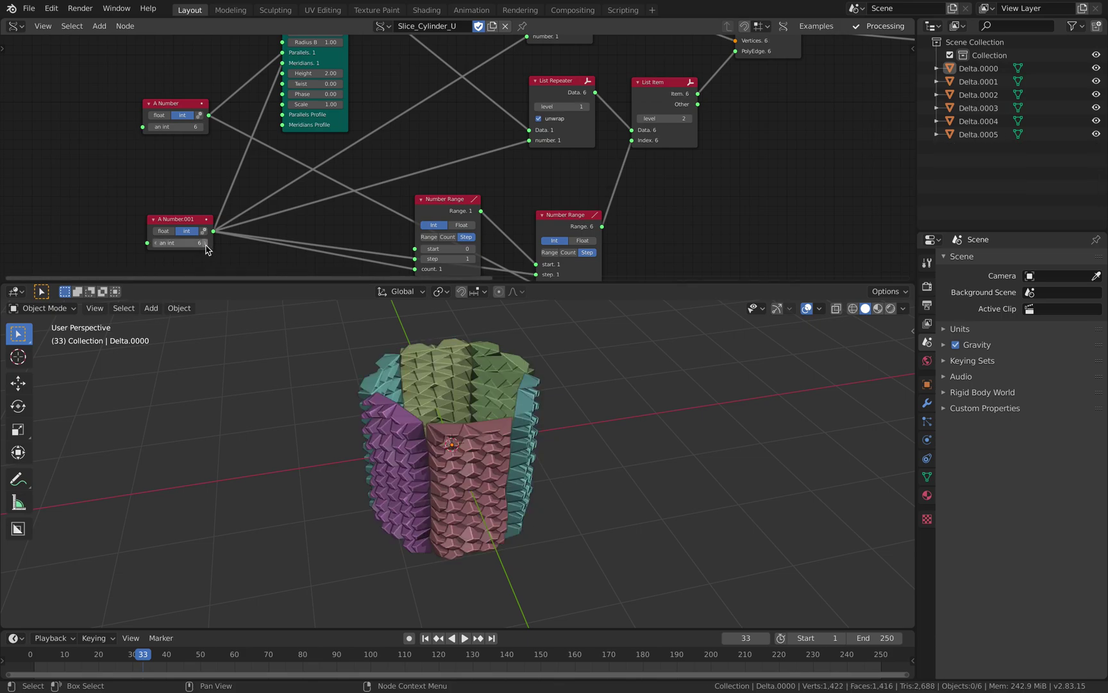
left_click(204, 243)
left_click(202, 245)
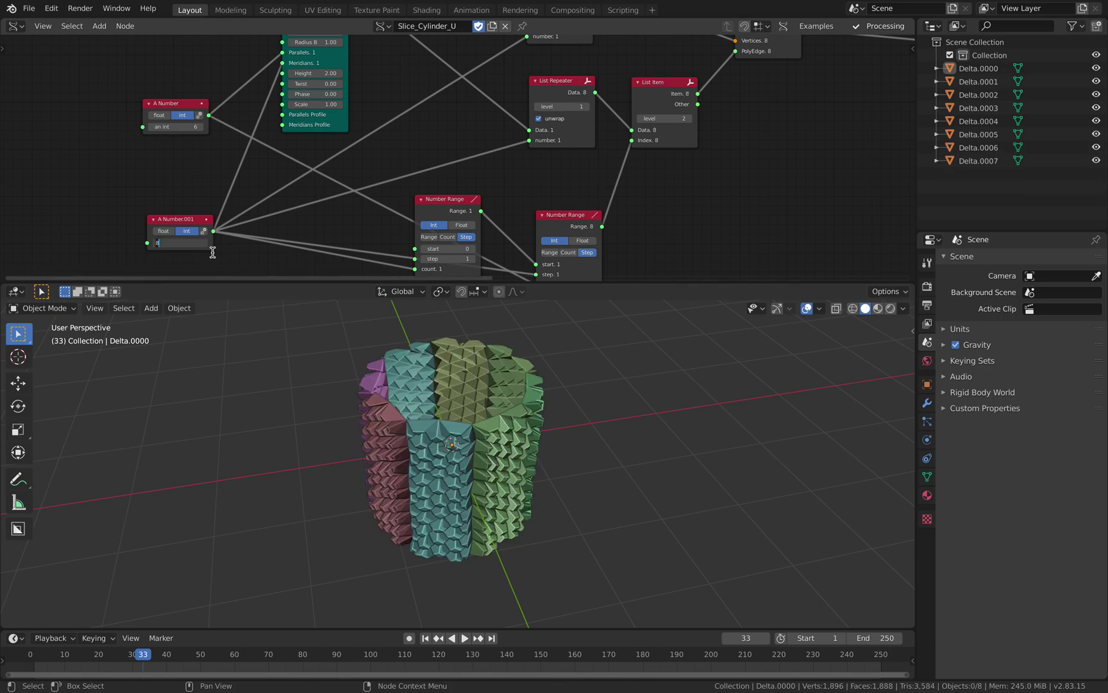
key("Return")
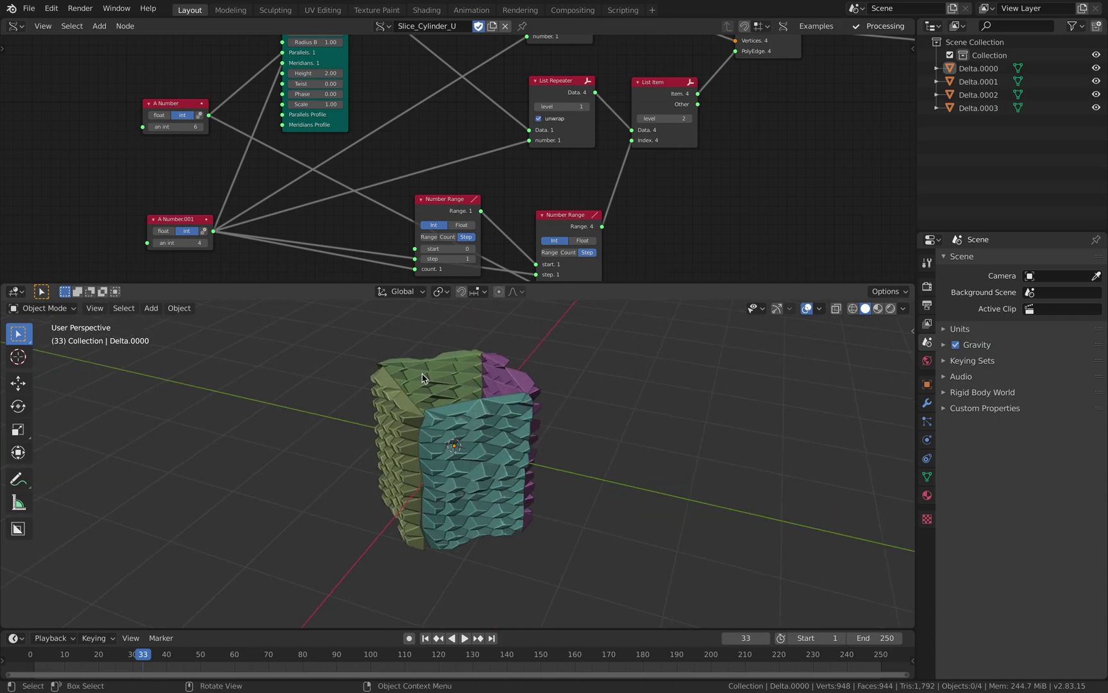
Raise the A Number.001 node's integer to 8 to split the cylinder into eight slices
left_click(205, 244)
left_click(205, 244)
left_click(205, 243)
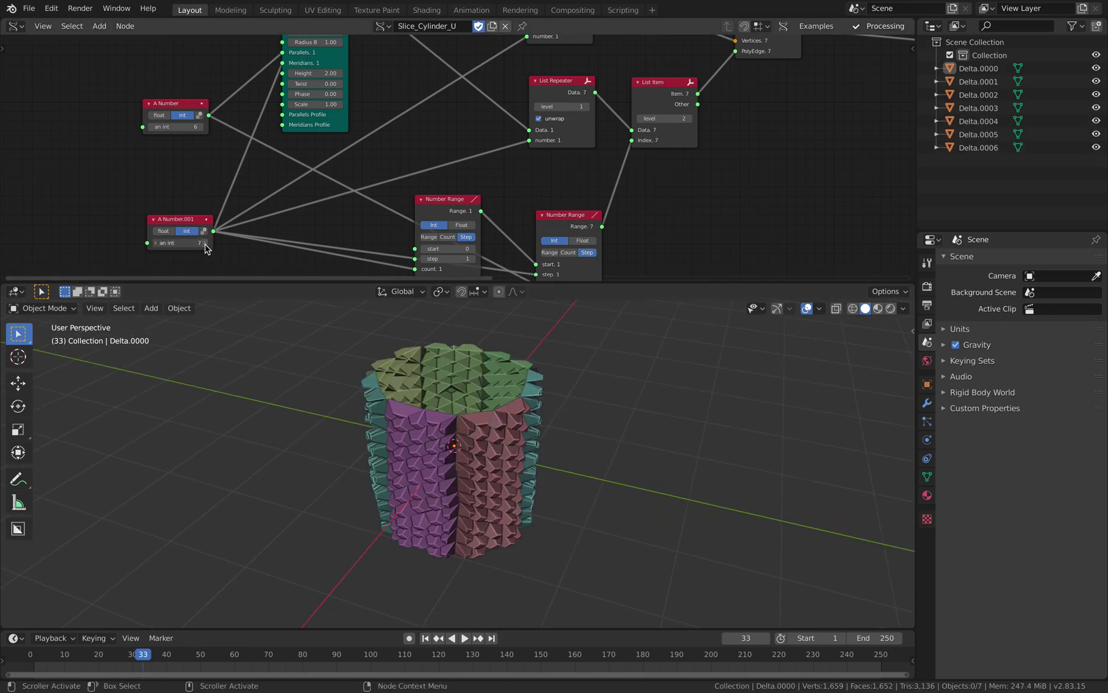
left_click(206, 248)
middle_click_drag(358, 420, 313, 390)
Set the Cast to Sphere strength to 2, comparing it with a strength of 3
middle_click_drag(674, 129, 468, 200)
middle_click_drag(628, 143, 544, 203)
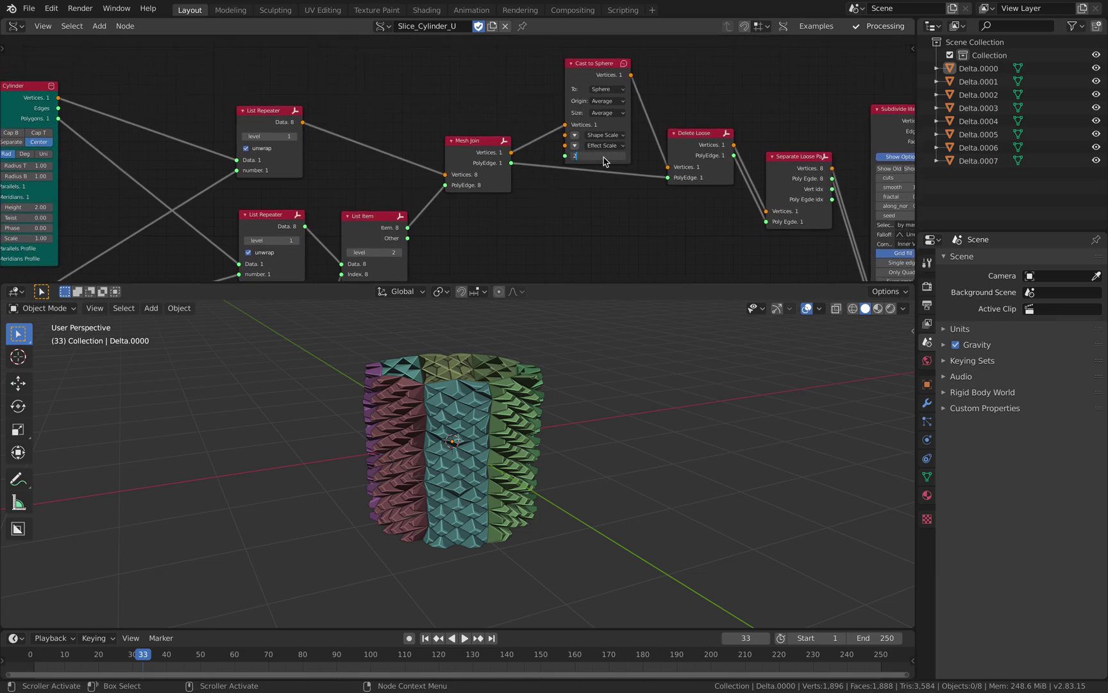
left_click(603, 156)
type("2")
key("Return")
type("3")
key("Return")
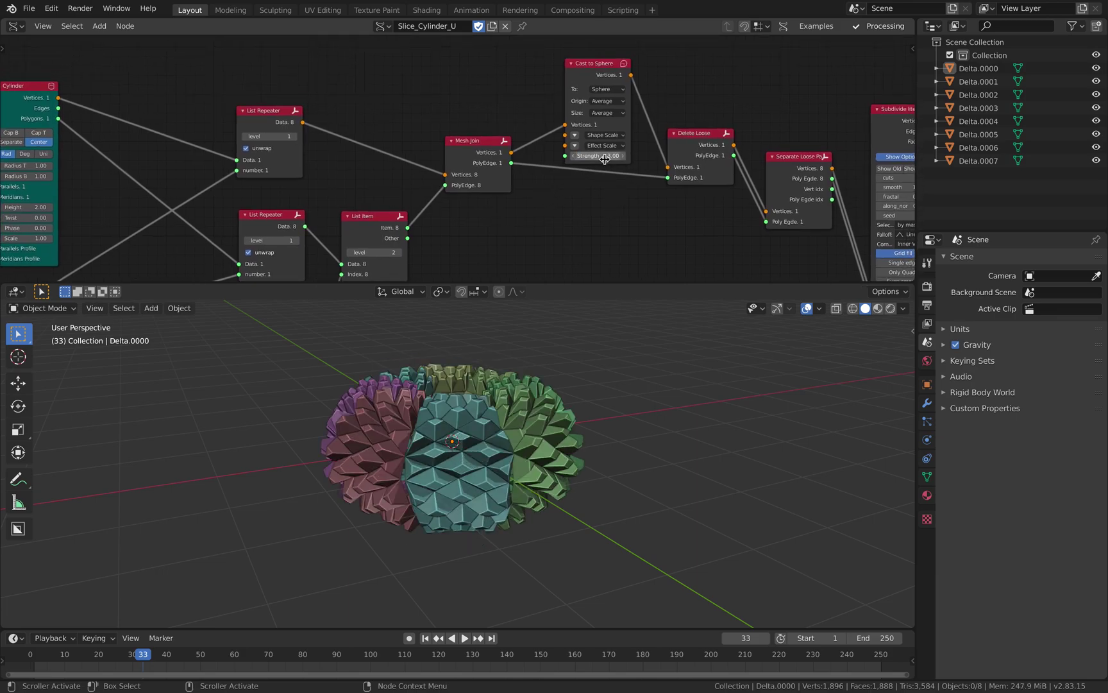
key("Return")
Move the teal Delta.0002 slice and the purple Delta.0003 slice outward from the sphere
middle_click_drag(573, 404, 473, 417)
left_click(534, 429)
left_click(547, 408)
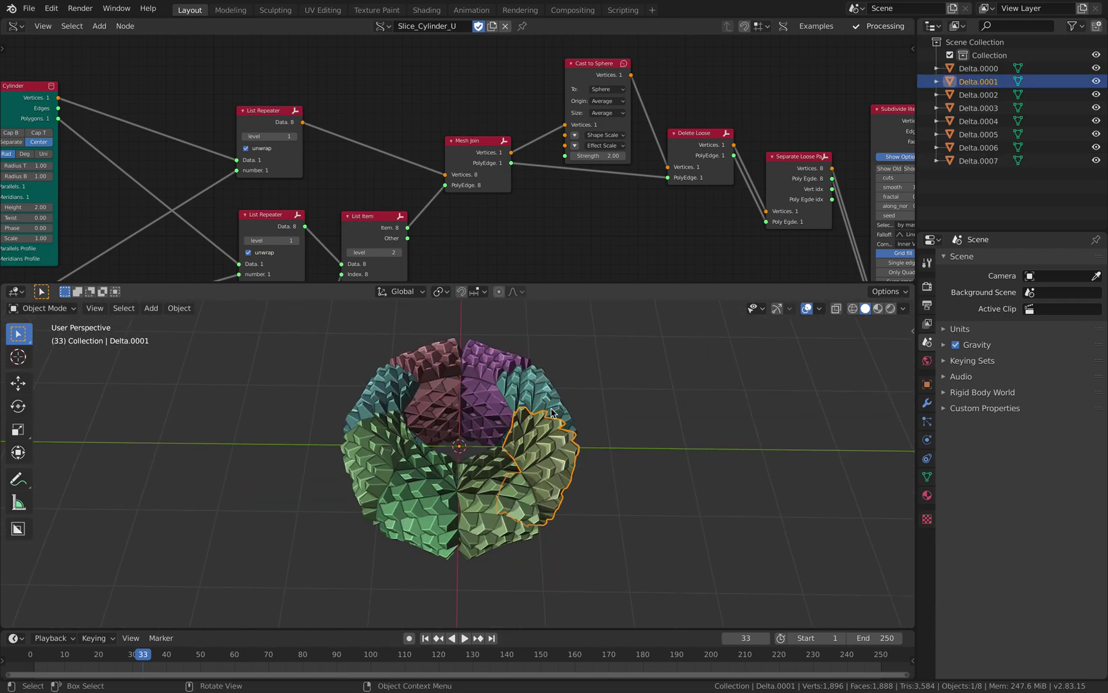
left_click_drag(555, 400, 649, 361)
left_click(649, 361)
left_click(478, 385)
key("g")
left_click(430, 363)
Move the pink Delta.0004, teal Delta.0005 and green Delta.0006 slices outward from the sphere
left_click(425, 366)
key("g")
left_click(385, 329)
left_click(363, 396)
key("g")
left_click(289, 379)
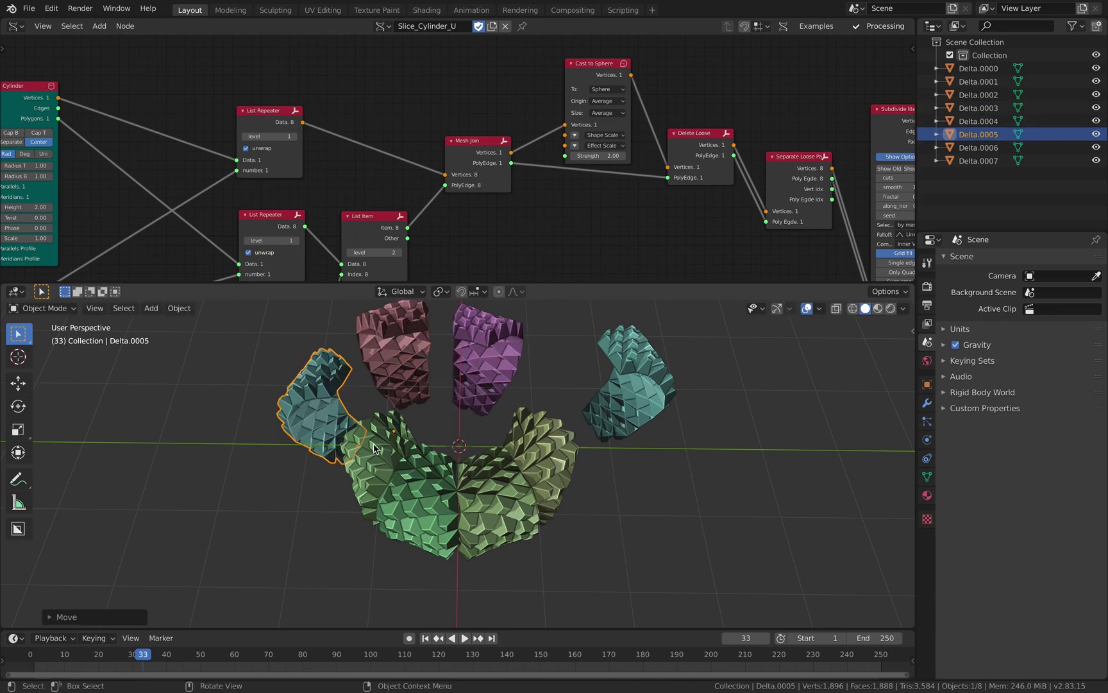
left_click(355, 453)
key("g")
left_click(290, 468)
Rotate the olive Delta.0001 slice and the green Delta.0006 slice
middle_click_drag(507, 468, 507, 442)
left_click(553, 434)
key("r")
left_click(511, 412)
left_click(340, 415)
key("r")
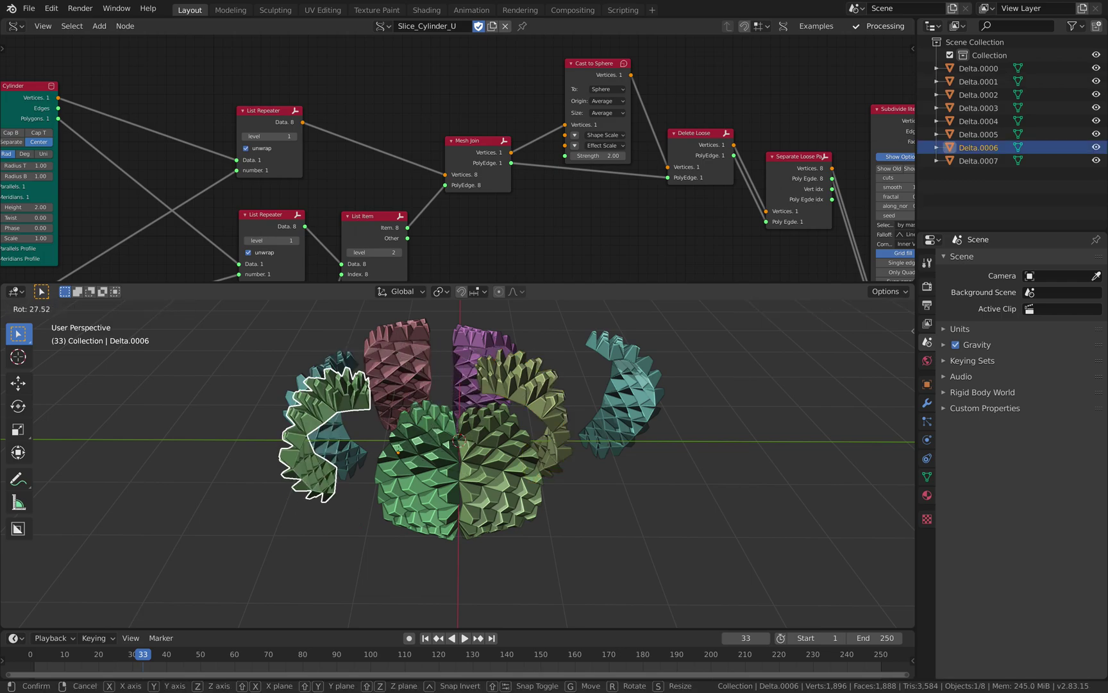
left_click(419, 419)
Move the olive Delta.0001 slice lower and rotate the teal Delta.0002 slice
middle_click_drag(324, 205, 444, 216)
left_click(528, 369)
key("g")
left_click(561, 461)
middle_click_drag(561, 460, 584, 455)
left_click(585, 455)
key("r")
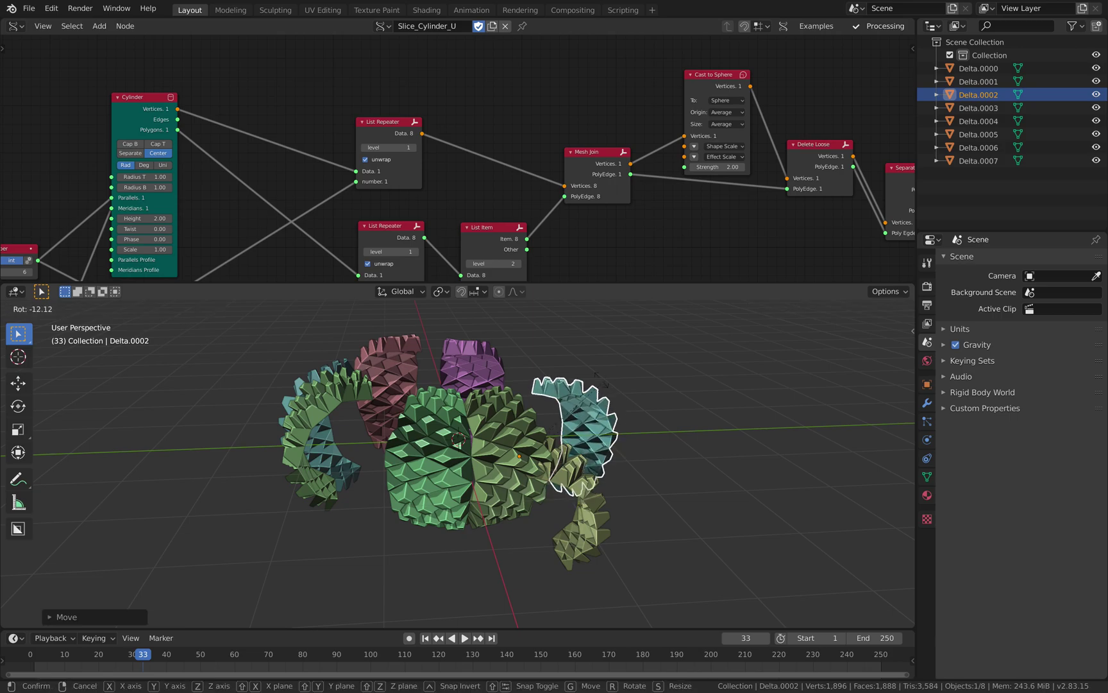
left_click(451, 463)
Rotate the purple Delta.0003 slice and deselect it
middle_click_drag(450, 464, 380, 482)
left_click(539, 369)
key("r")
left_click(459, 443)
middle_click_drag(449, 441, 627, 416)
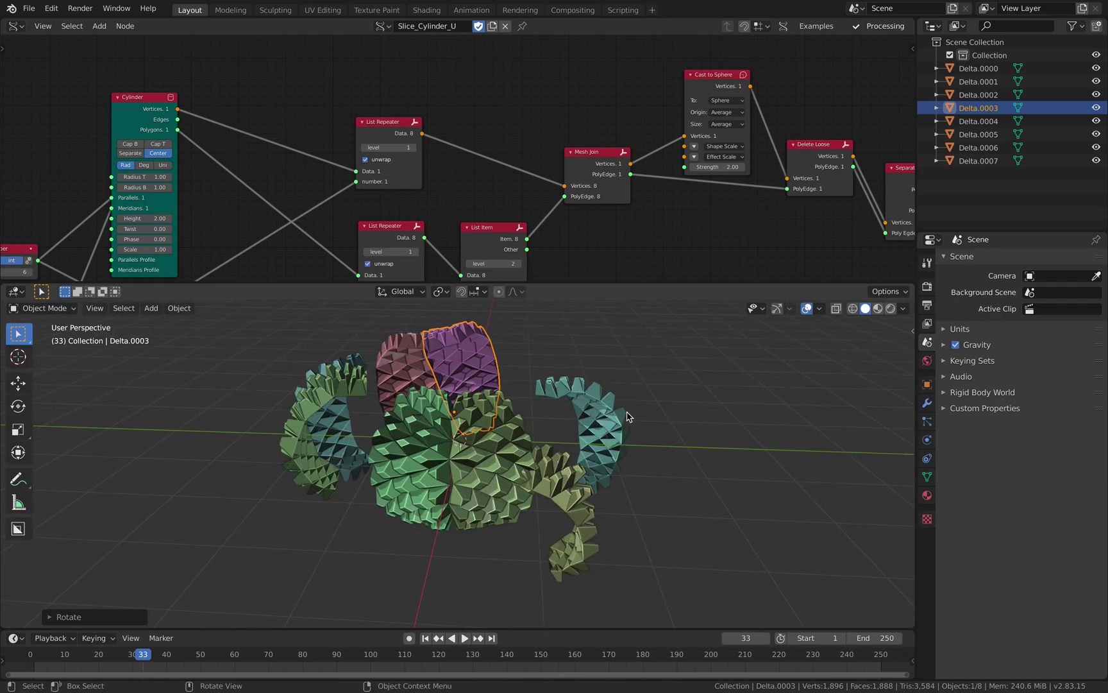
left_click(671, 397)
middle_click_drag(572, 388, 606, 422)
Try the values 2 and 5 for the Cylinder node's Radius T
middle_click_drag(372, 180, 507, 148)
middle_click_drag(368, 139, 501, 126)
scroll(428, 132, "up", 1)
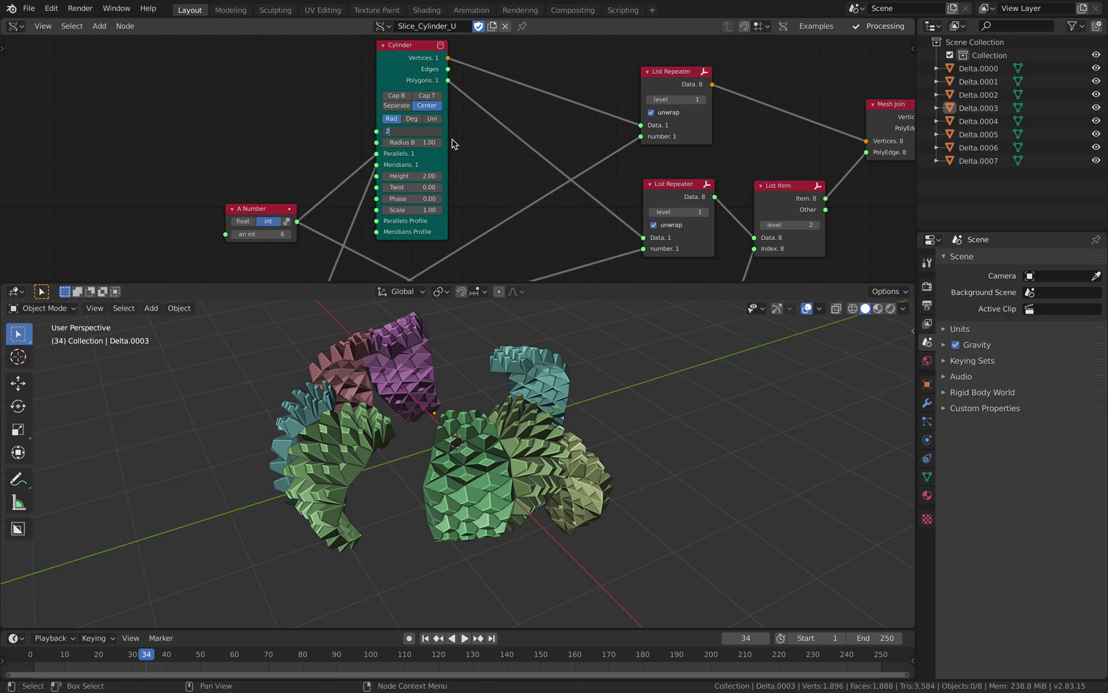
key("Return")
middle_click_drag(532, 442, 456, 184)
type("5")
key("Return")
Set the Cylinder node's Radius T to 10
left_click(424, 133)
type("1")
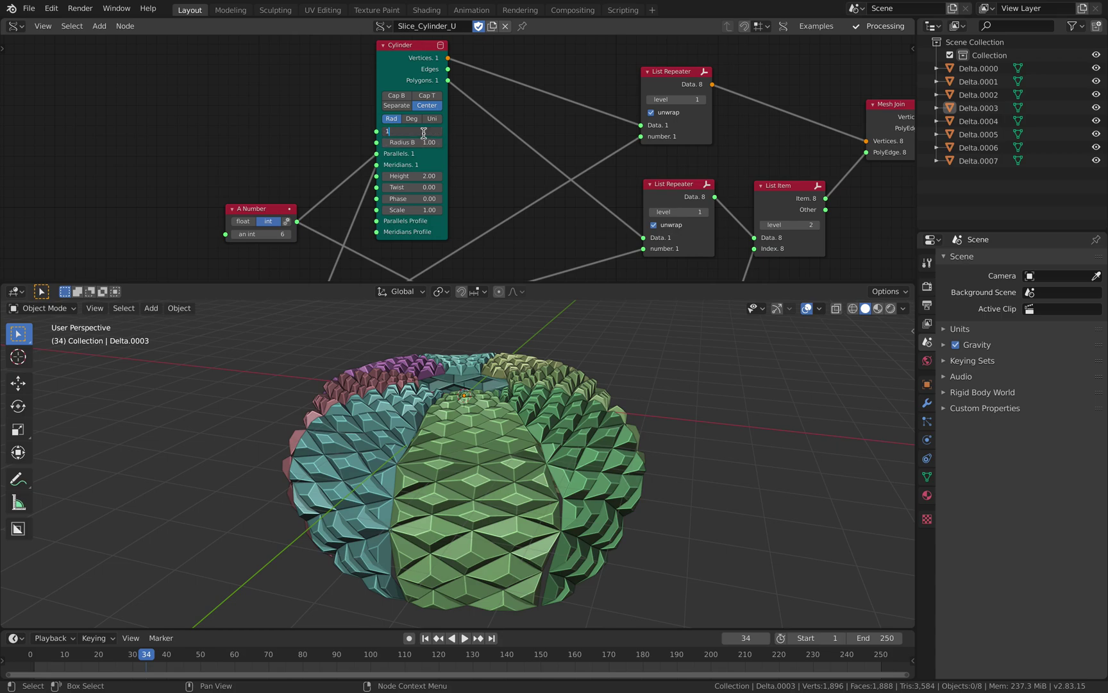
type("0")
key("Return")
scroll(570, 436, "down", 4)
middle_click_drag(571, 436, 471, 398)
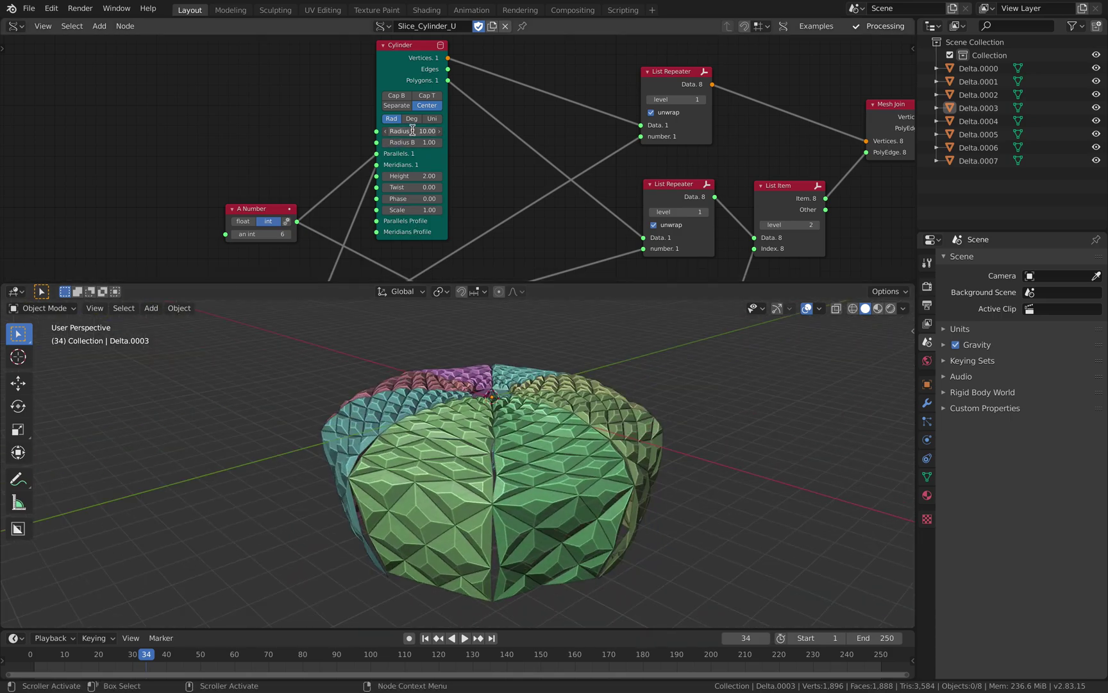
Set the Cylinder node's Radius T back to 1
type("1")
key("Return")
scroll(540, 425, "up", 6)
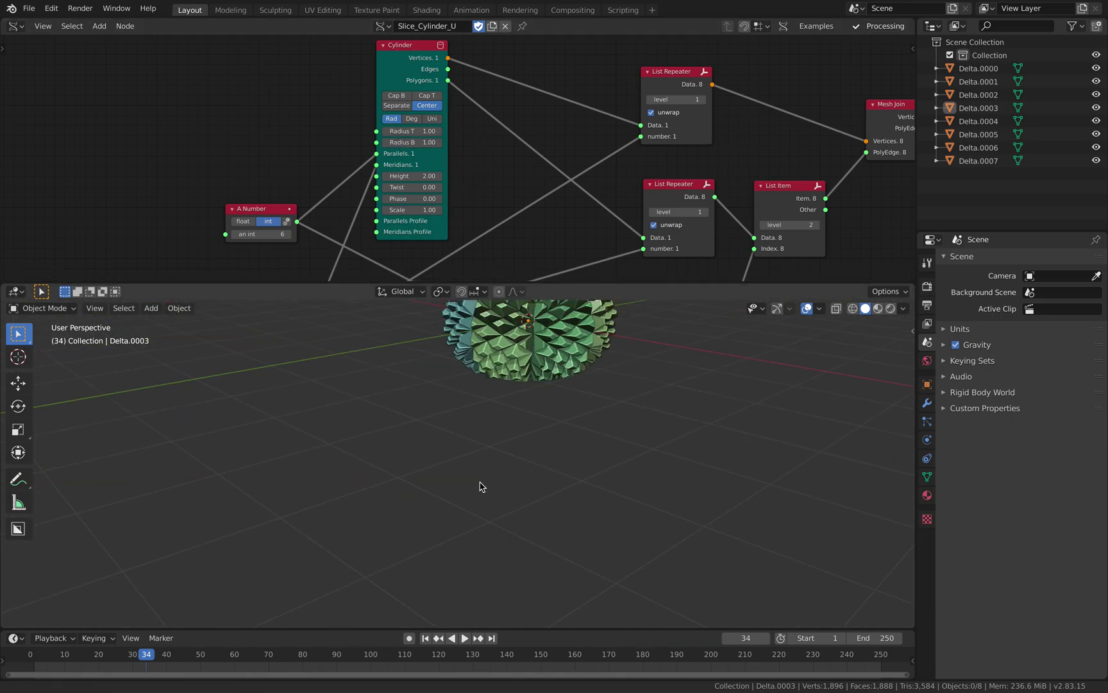
scroll(495, 447, "down", 4)
middle_click_drag(495, 447, 459, 473)
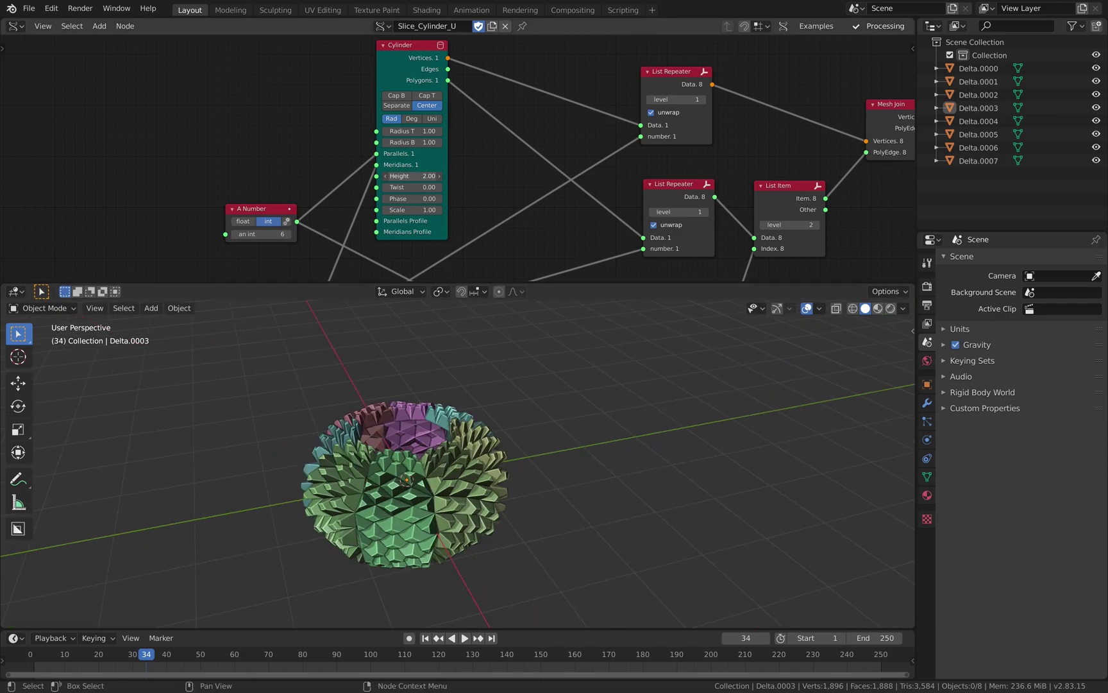
Set the Cylinder node's height to 1, comparing it with a height of 10
key("Return")
middle_click_drag(519, 340, 449, 328)
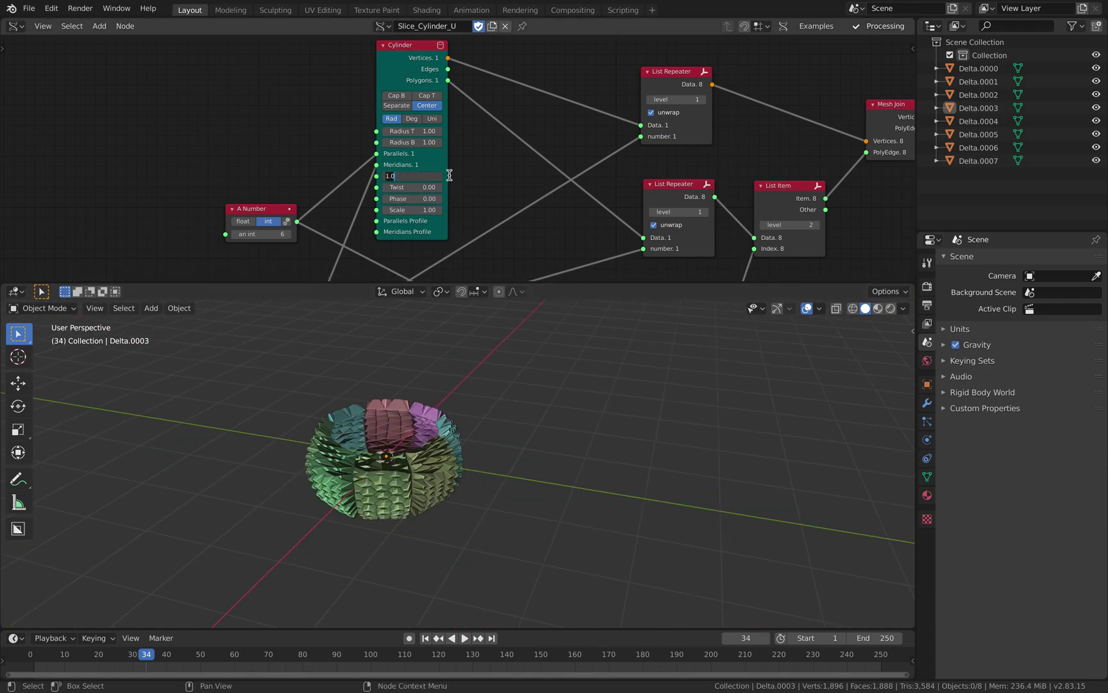
key("Return")
scroll(525, 453, "down", 4)
middle_click_drag(524, 452, 532, 478)
scroll(552, 473, "down", 4)
scroll(531, 477, "up", 2)
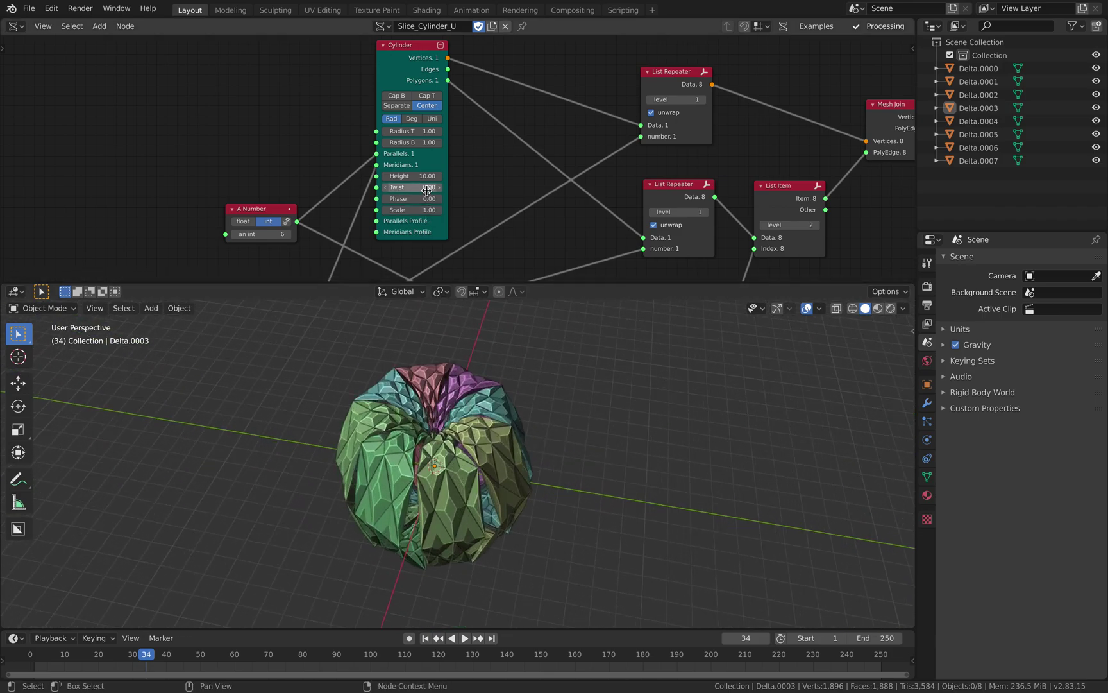
key("Return")
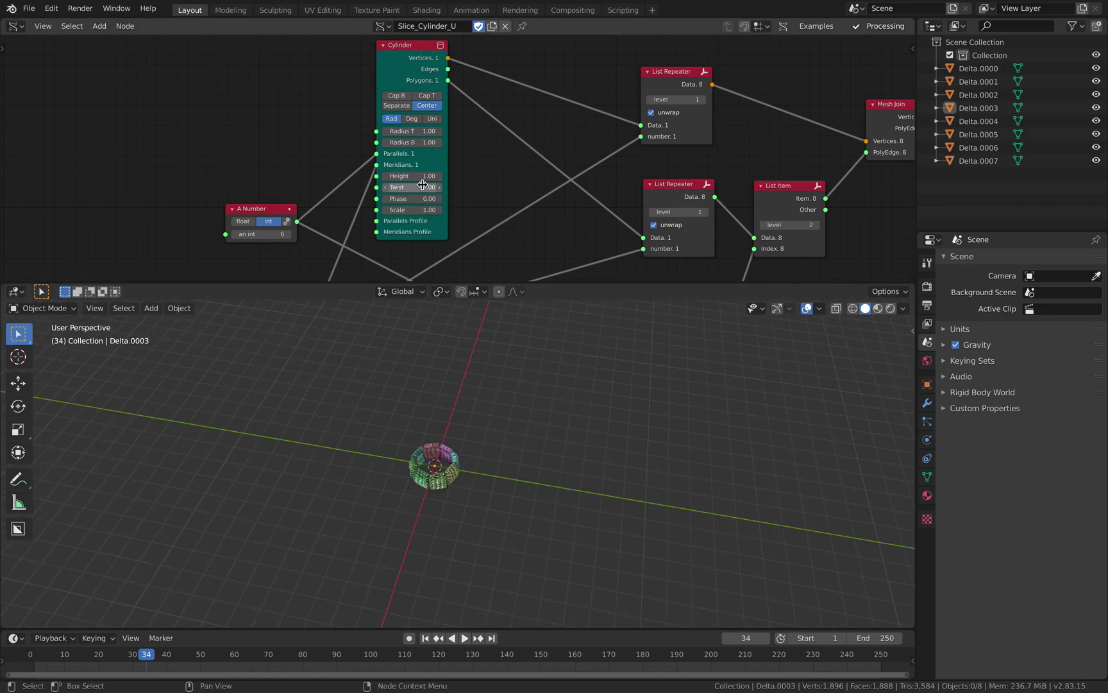
Set the Cylinder node's Height to 2 and inspect the shape up close
type("2")
key("Return")
scroll(530, 462, "up", 9)
middle_click_drag(512, 449, 596, 414)
scroll(596, 414, "down", 2)
Set the Cylinder node's Twist to 2, comparing it with the values 5 and 1
type("5")
key("Return")
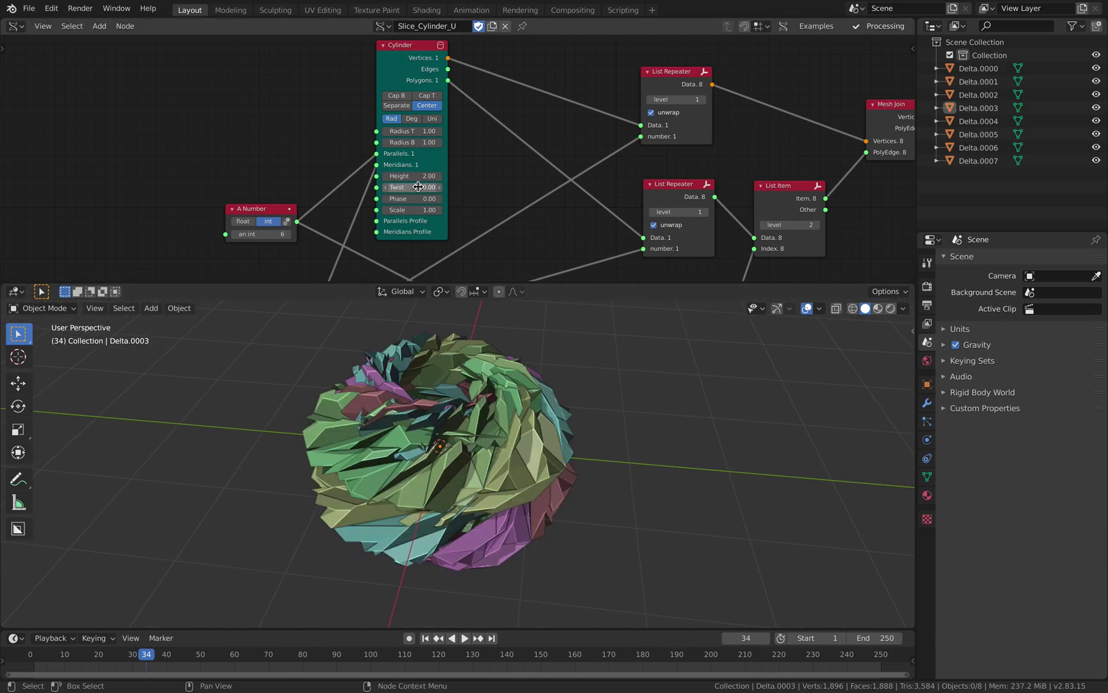
middle_click_drag(508, 423, 471, 424)
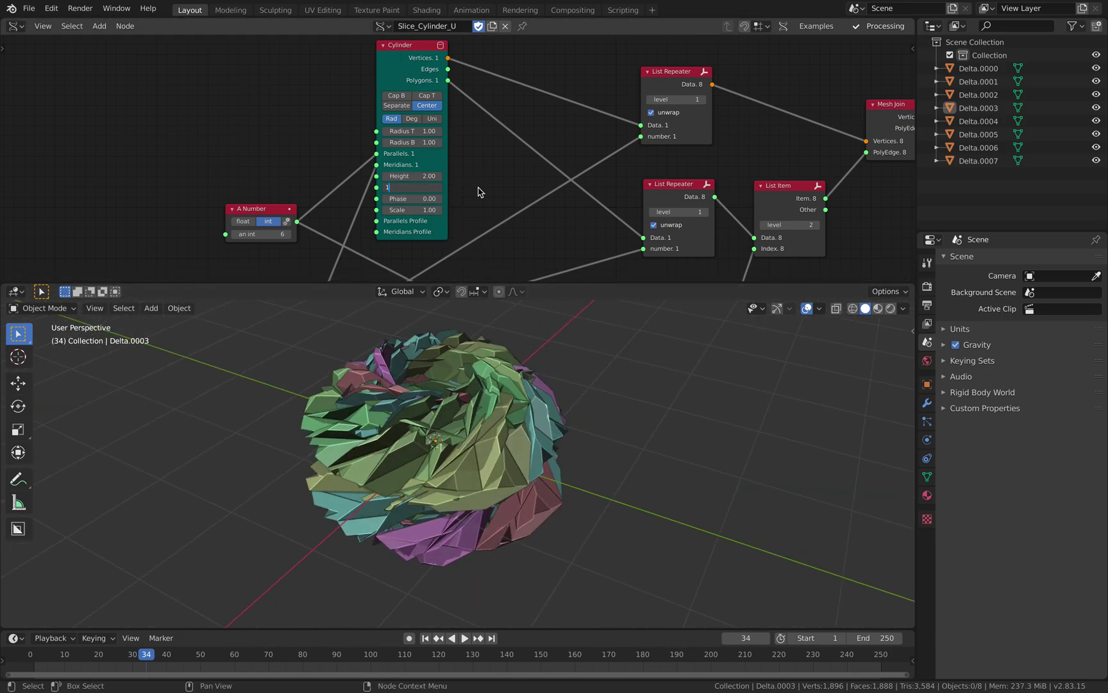
key("Return")
key("Return")
middle_click_drag(493, 359, 491, 430)
Set the integer of the A Number node to 8
middle_click_drag(667, 182, 462, 162)
middle_click_drag(210, 179, 360, 175)
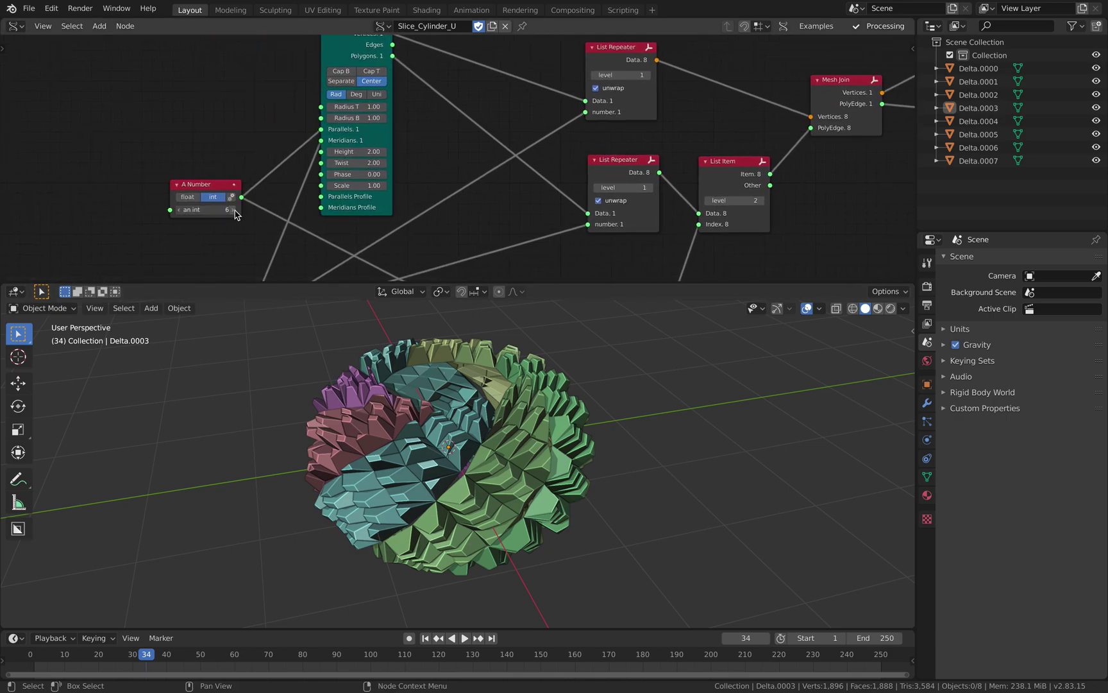
left_click(235, 210)
left_click(234, 212)
Raise the integer of the A Number.001 node to 13 to cut the shape into more slices
scroll(236, 224, "down", 1)
middle_click_drag(253, 266, 254, 165)
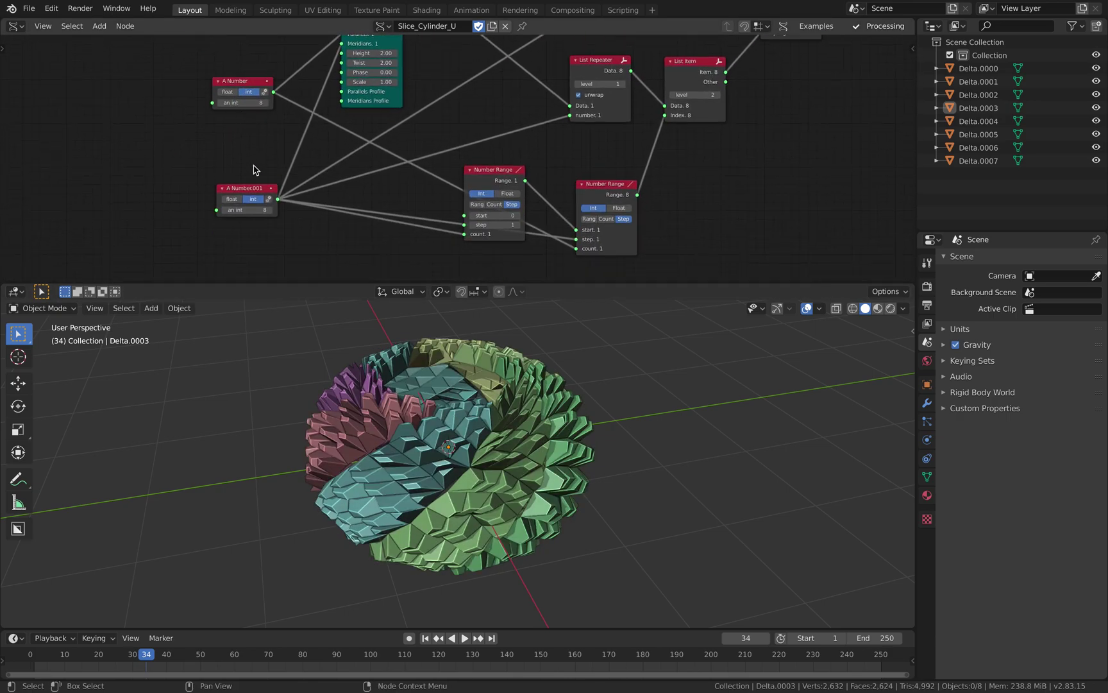
left_click(270, 212)
left_click(270, 212)
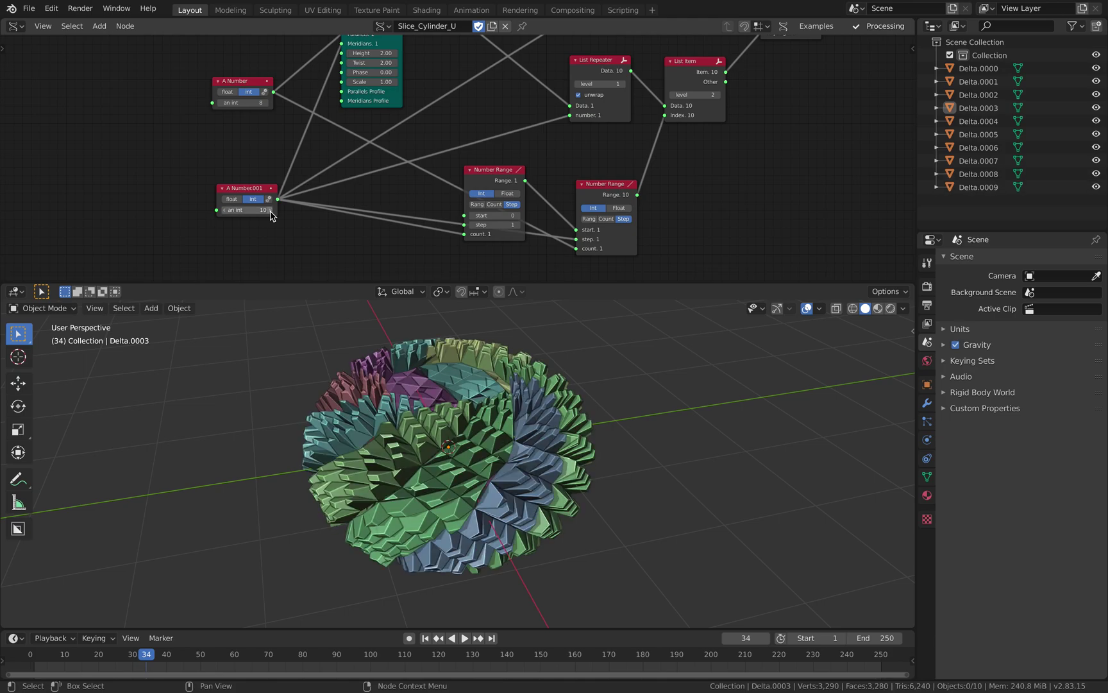
left_click(270, 211)
left_click(270, 212)
left_click(270, 212)
middle_click_drag(481, 379, 349, 388)
Enlarge the node editor at the expense of the 3D viewport so that most of the node tree fits
scroll(512, 173, "down", 5)
scroll(511, 173, "up", 1)
middle_click_drag(497, 164, 418, 197)
scroll(530, 264, "up", 3)
left_click_drag(558, 283, 539, 428)
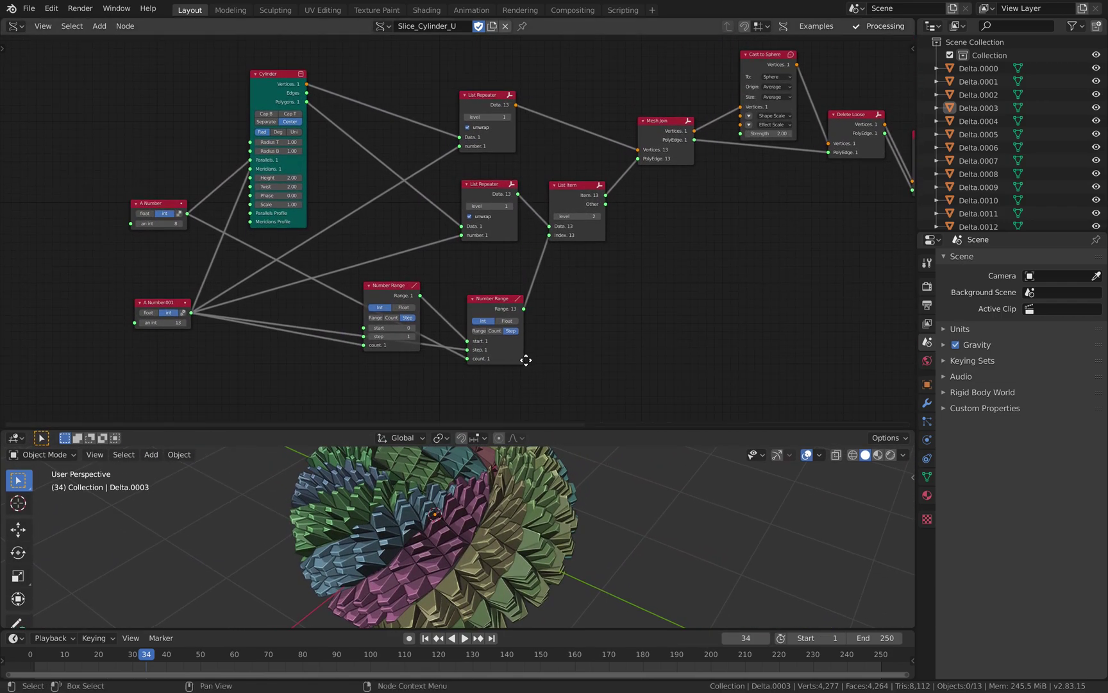
Move the List Item and Mesh Join nodes slightly downward in the node tree
middle_click_drag(594, 235, 542, 229)
scroll(542, 228, "up", 2)
left_click_drag(530, 186, 532, 204)
middle_click_drag(590, 184, 552, 216)
left_click_drag(608, 136, 613, 144)
middle_click_drag(493, 154, 514, 243)
middle_click_drag(418, 101, 414, 175)
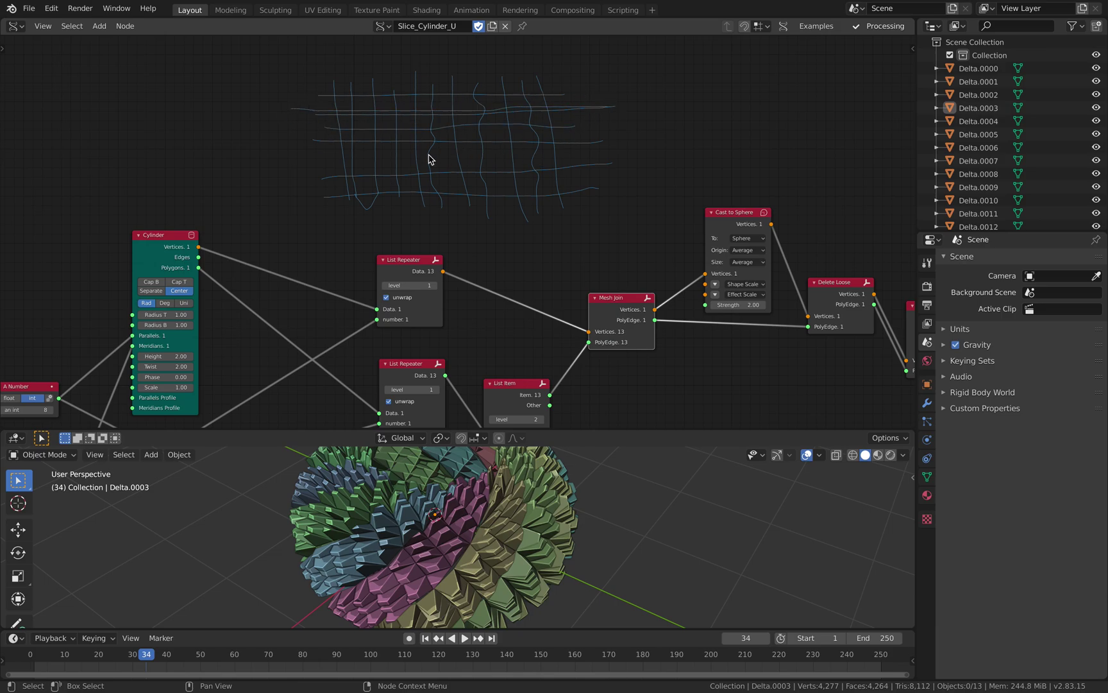
Move the List Item node down a little and reposition the two List Repeater nodes slightly to the left
middle_click_drag(522, 237, 475, 133)
middle_click_drag(464, 263, 479, 151)
scroll(480, 150, "up", 1)
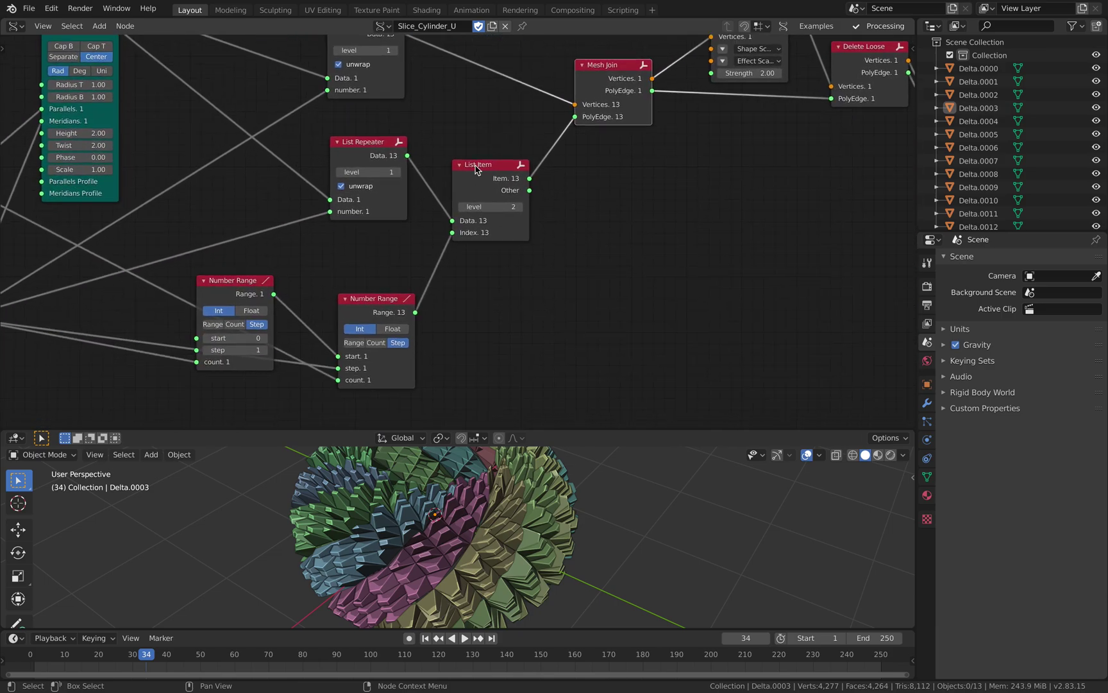
left_click_drag(484, 170, 484, 187)
scroll(478, 188, "down", 2)
middle_click_drag(410, 149, 440, 145)
left_click_drag(406, 149, 395, 160)
middle_click_drag(381, 183, 461, 203)
left_click_drag(495, 99, 482, 96)
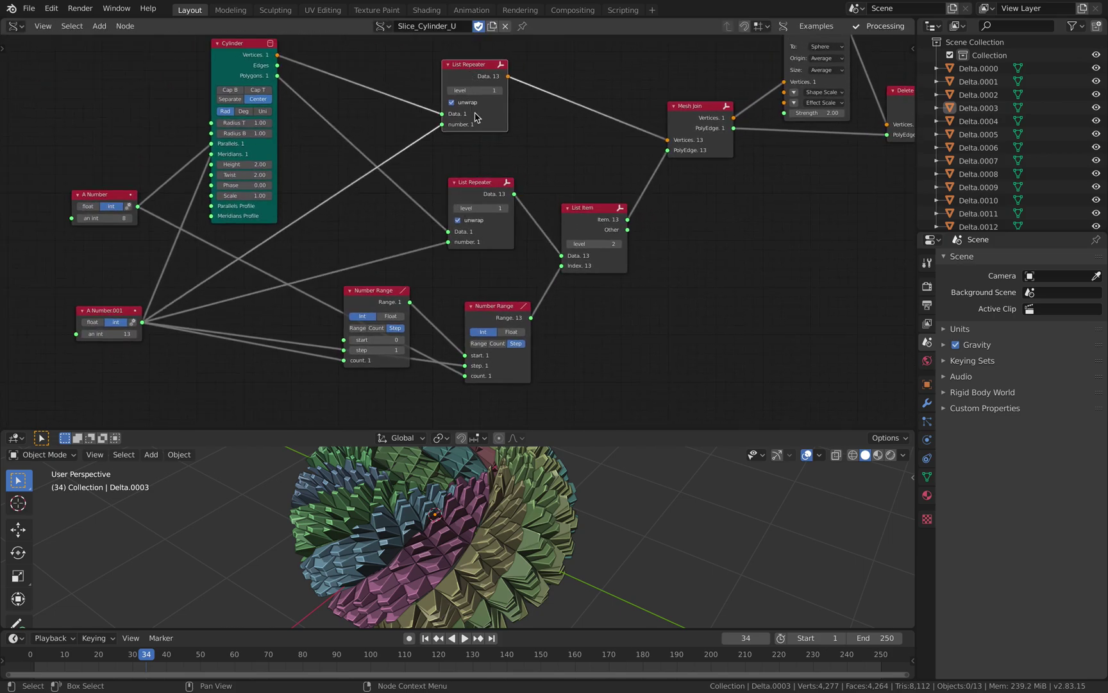
Rearrange the two Number Range nodes, placing the first one lower than the one that feeds List Item
middle_click_drag(481, 95, 494, 97)
scroll(467, 175, "down", 1)
middle_click_drag(479, 175, 490, 130)
mouse_move(407, 249)
left_mouse_down()
mouse_move(425, 234)
mouse_move(418, 241)
left_mouse_up()
left_click_drag(509, 263, 504, 258)
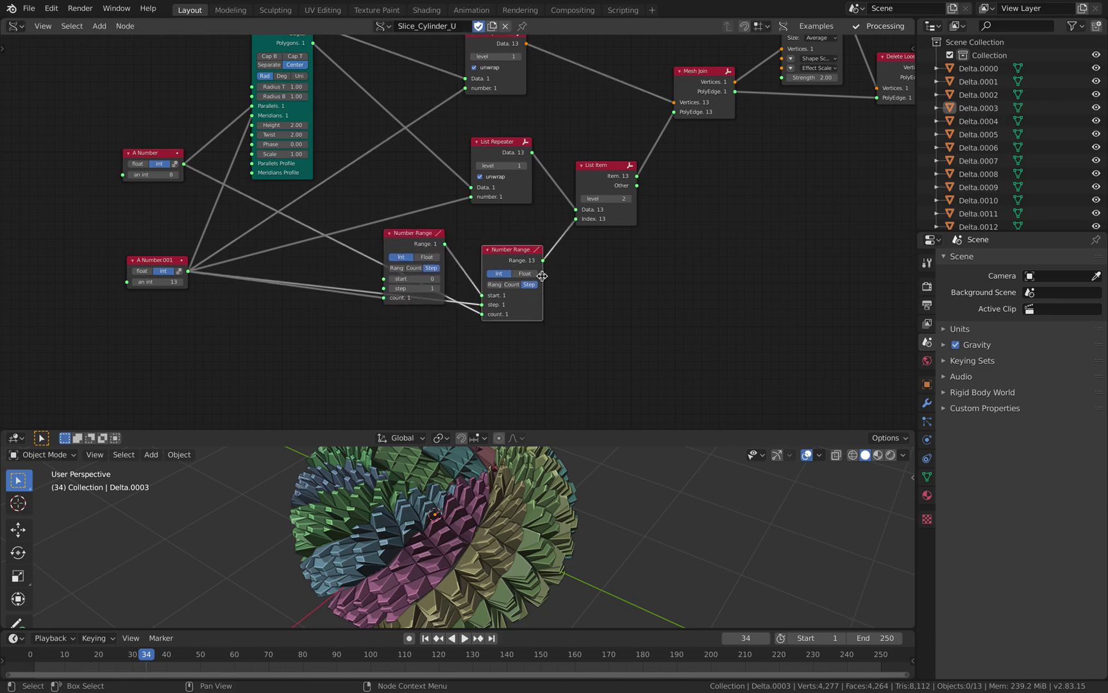
middle_click_drag(550, 276, 560, 290)
left_click_drag(429, 257, 416, 326)
Move the A Number and A Number.001 nodes further left and set A Number.001's integer to 14
middle_click_drag(218, 198, 246, 226)
left_click_drag(199, 196, 186, 193)
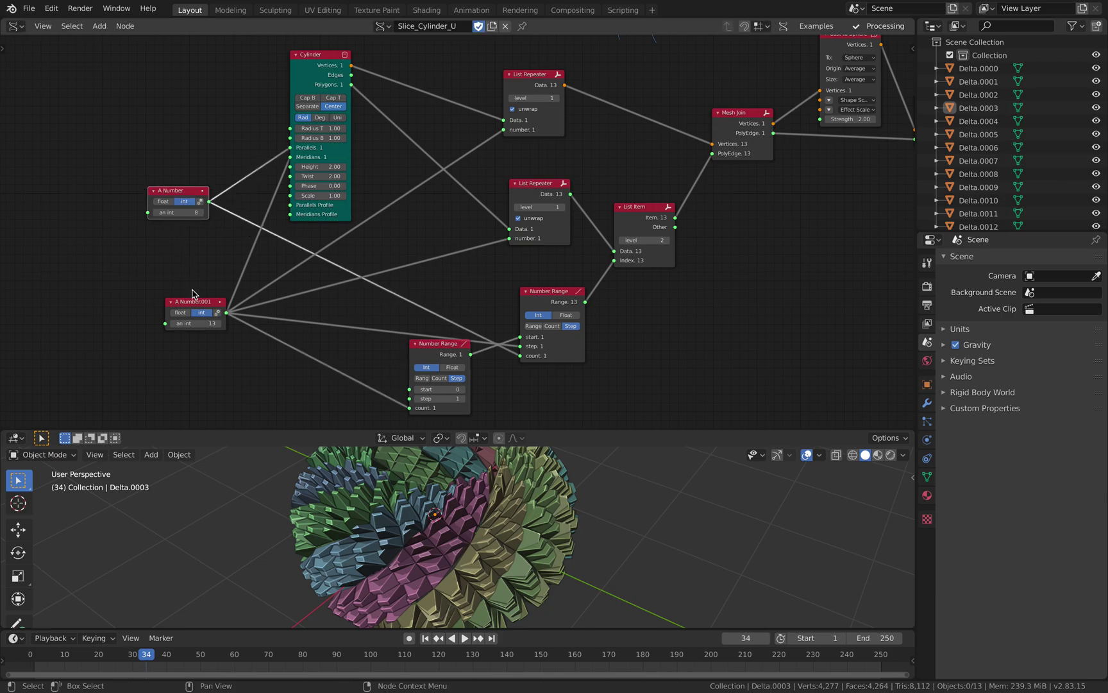
left_click_drag(193, 299, 167, 282)
scroll(171, 272, "up", 1)
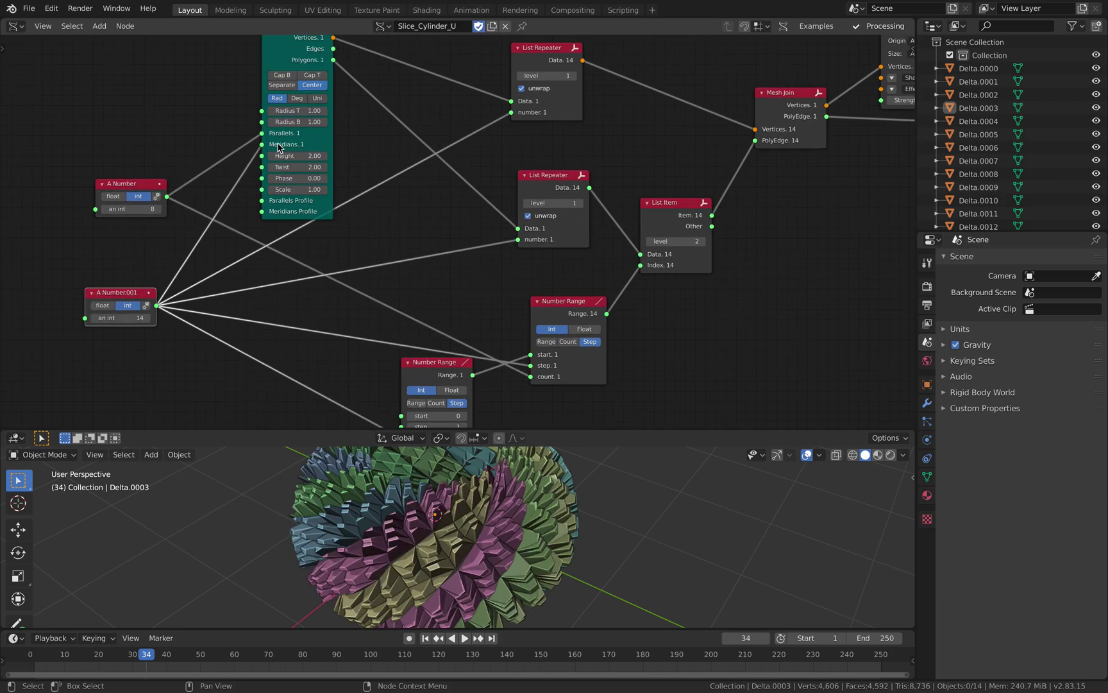
left_click_drag(137, 194, 121, 195)
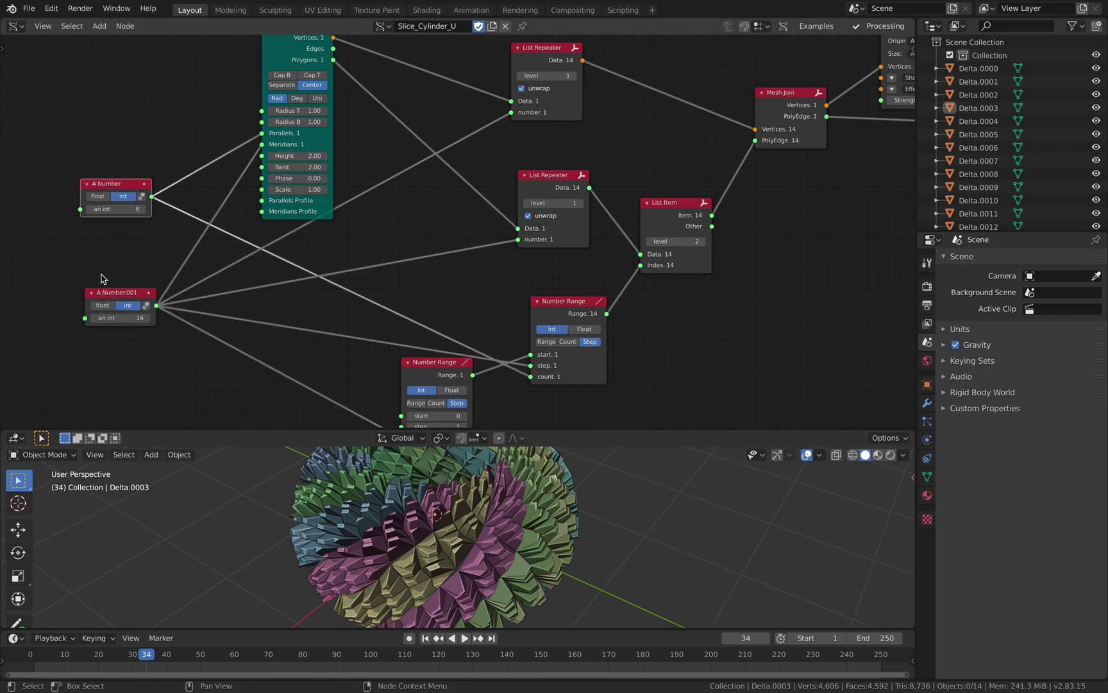
Shift the Number Range node that feeds List Item slightly up and to the left, and review the sliced shape
middle_click_drag(159, 346, 138, 319)
left_click_drag(534, 281, 529, 275)
middle_click_drag(555, 253, 438, 267)
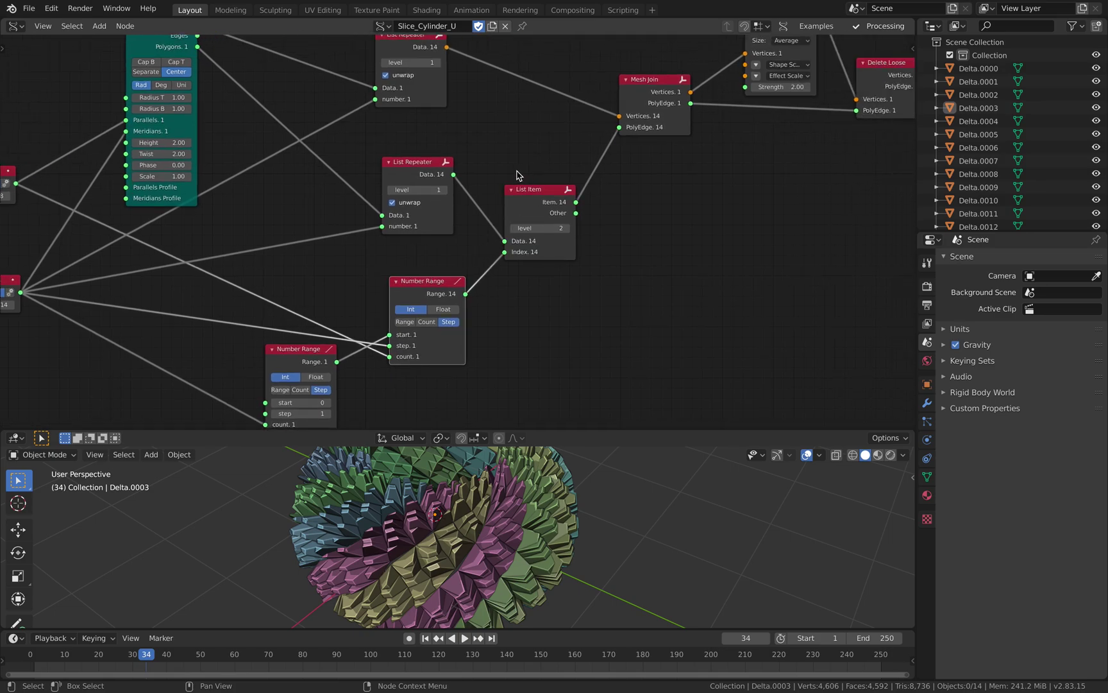
scroll(583, 214, "down", 1)
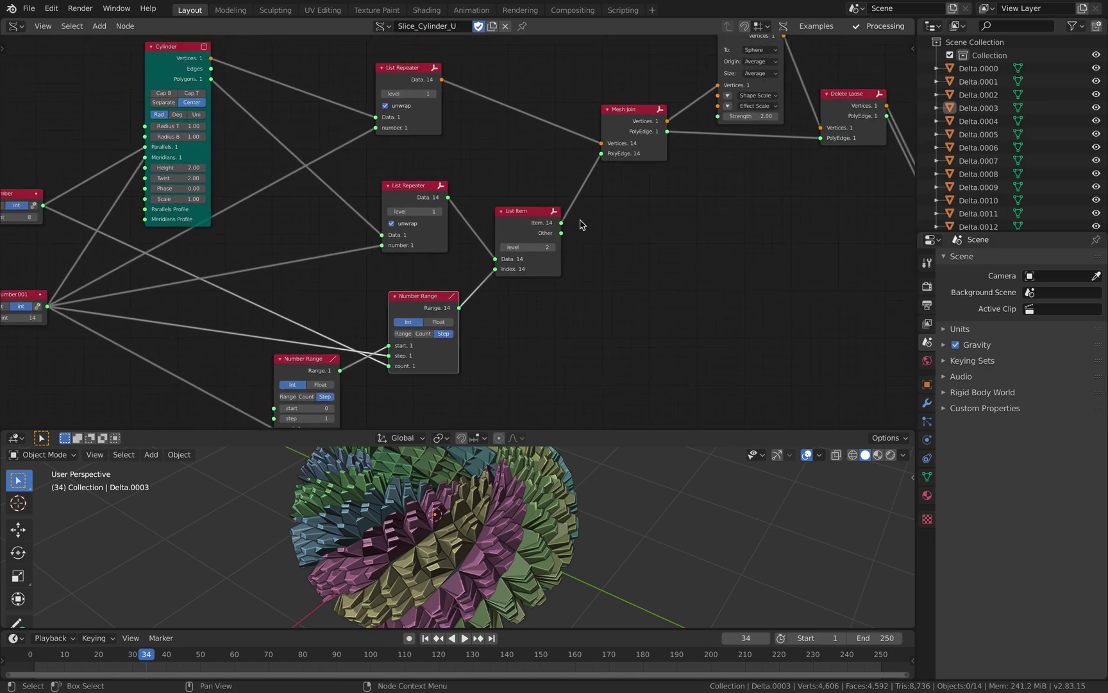
middle_click_drag(580, 225, 576, 249)
scroll(577, 250, "down", 1)
middle_click_drag(562, 503, 469, 463)
middle_click_drag(416, 178, 426, 216)
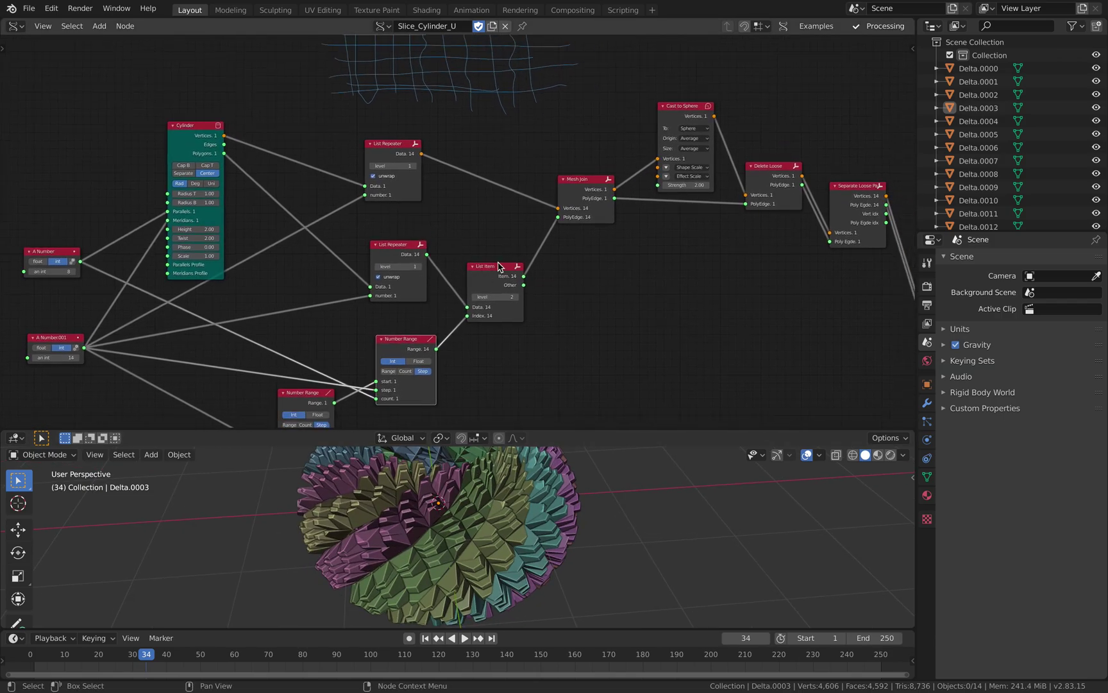
Open the recent file cylinder_split_V_001_durian.blend without saving the current changes
left_click(29, 8)
mouse_move(72, 50)
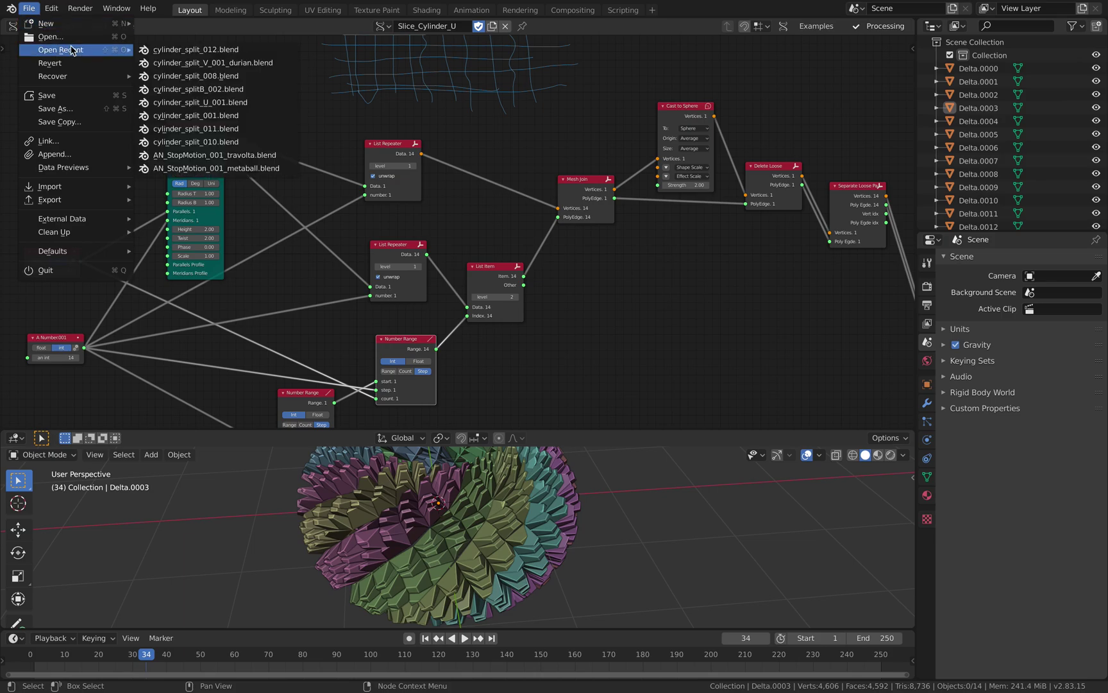
left_click(242, 67)
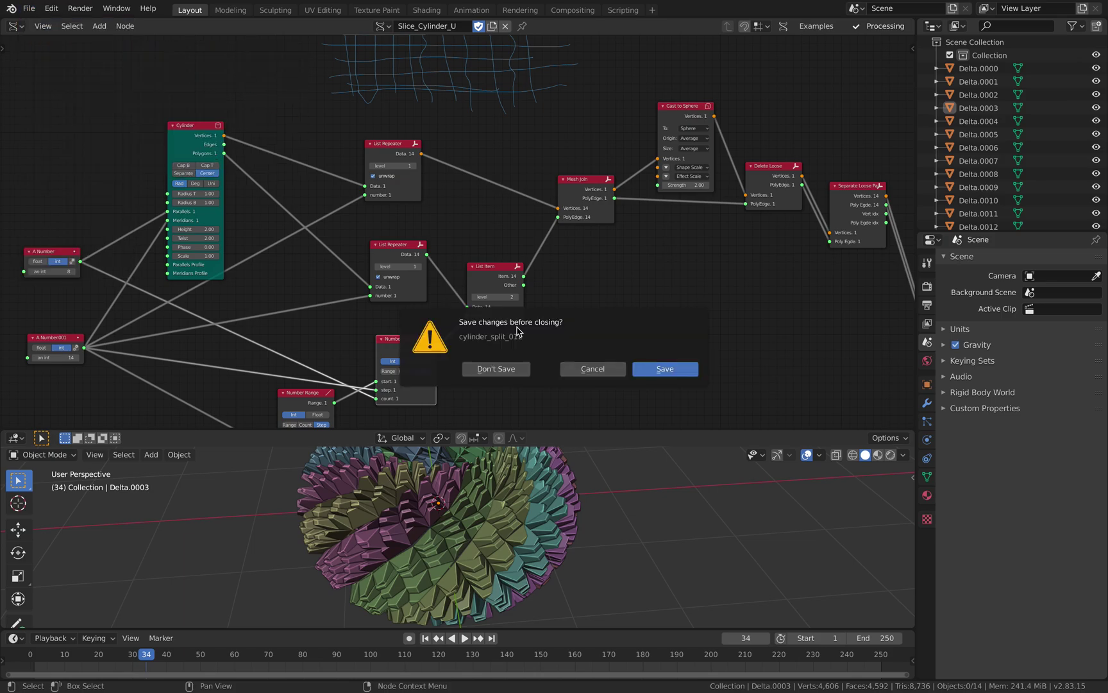
left_click(497, 369)
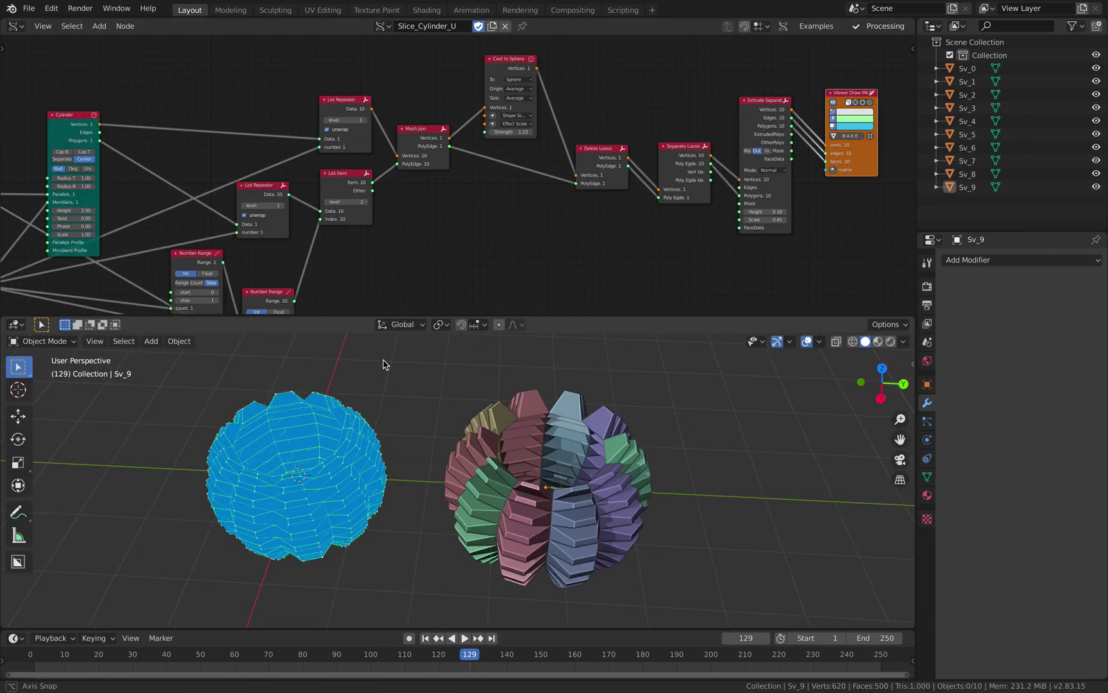
Open the recent file cylinder_split_U_001.blend and view its ring-shaped cylinder
left_click(29, 9)
mouse_move(75, 51)
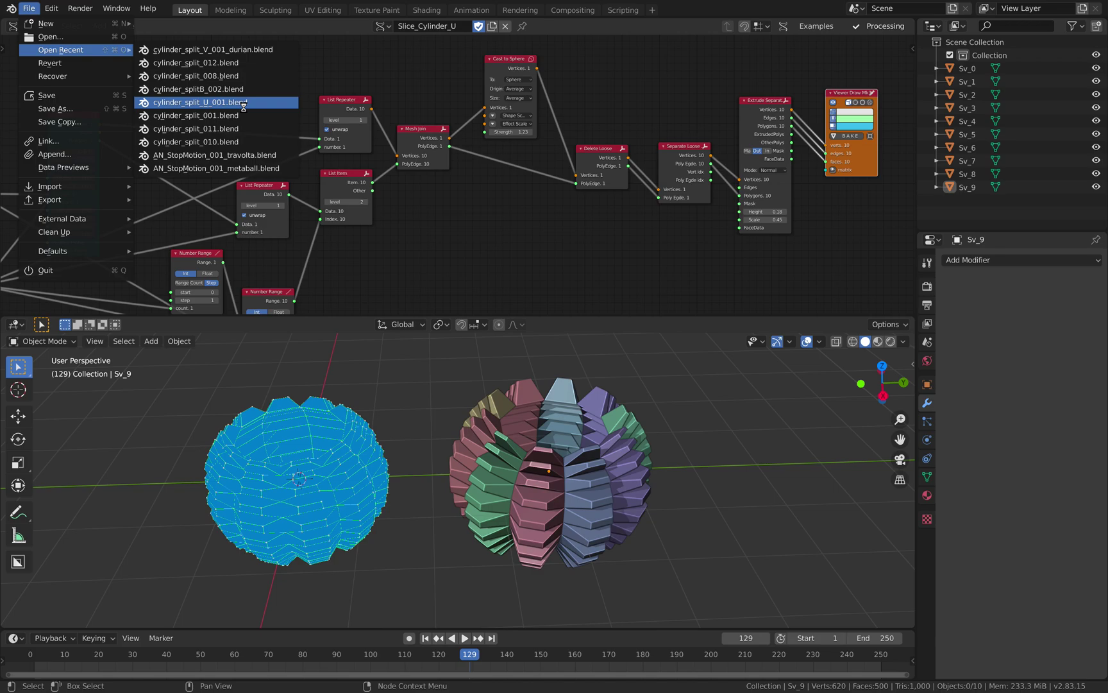
middle_click_drag(391, 440, 472, 305)
Undo the first node move and reposition the List Split node below the List Repeater
mouse_move(547, 233)
left_mouse_down()
mouse_move(570, 233)
mouse_move(538, 244)
left_mouse_up()
key("ctrl+z")
middle_click_drag(438, 216, 524, 196)
left_click_drag(399, 178, 383, 205)
middle_click_drag(348, 124, 375, 149)
left_click_drag(430, 205, 435, 203)
left_click(439, 183)
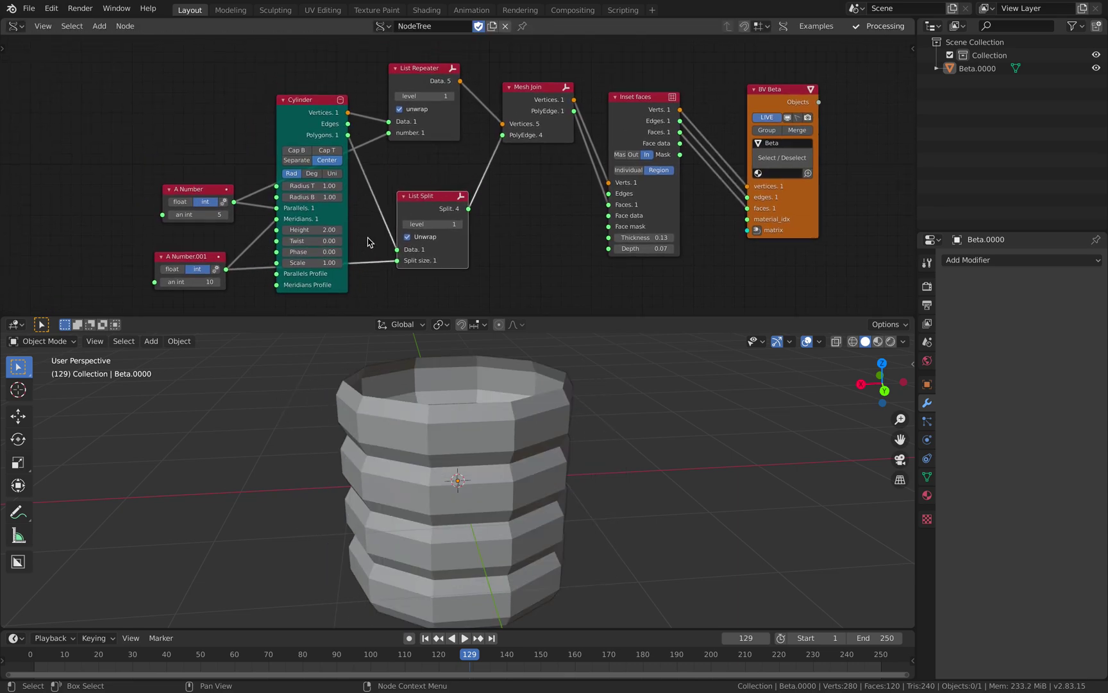
Spread out the nodes by moving List Repeater right, Cylinder up and left, and both A Number nodes left
middle_click_drag(455, 177, 446, 224)
left_click_drag(418, 123, 440, 138)
left_click_drag(327, 145, 304, 96)
middle_click_drag(369, 163, 361, 112)
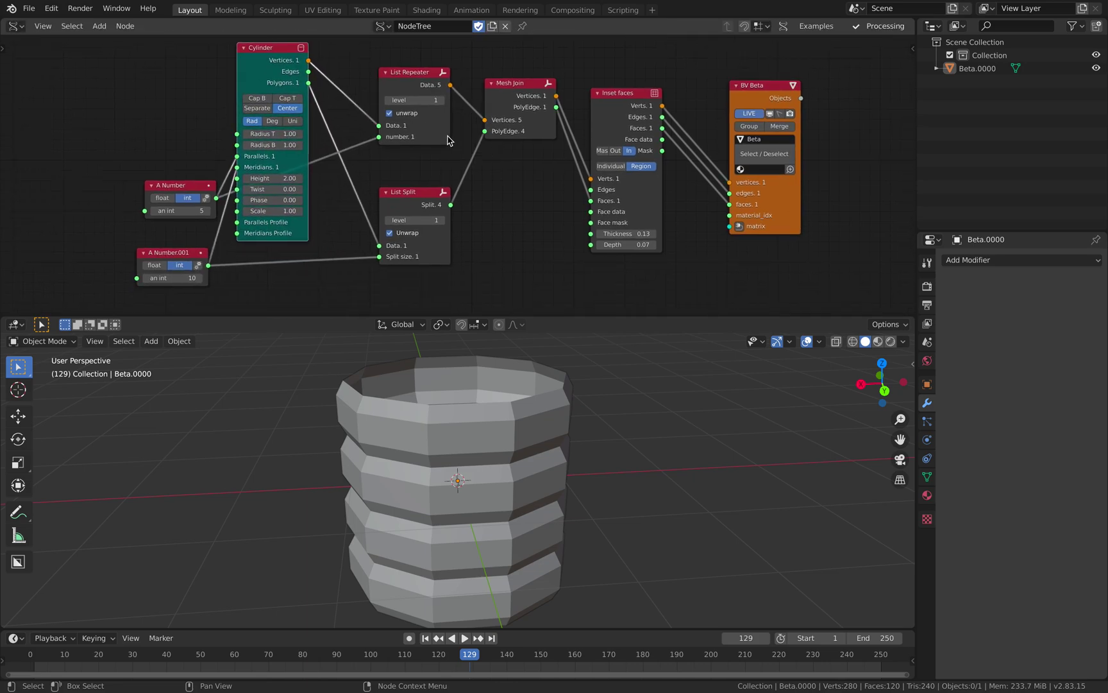
middle_click_drag(448, 140, 450, 126)
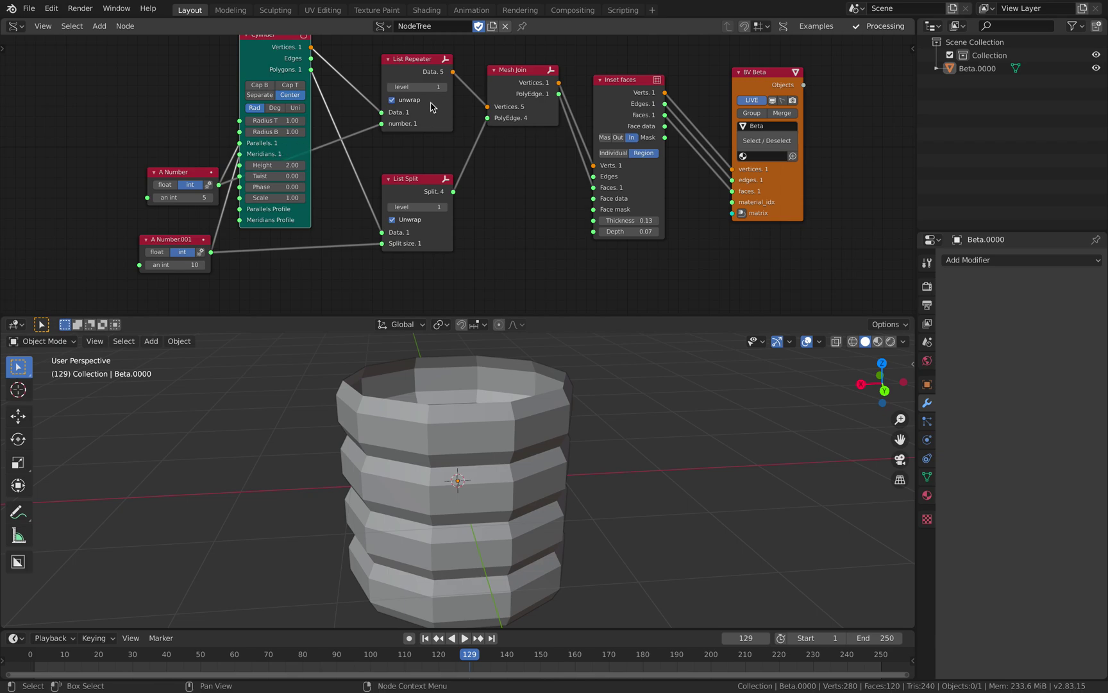
left_click_drag(194, 184, 150, 181)
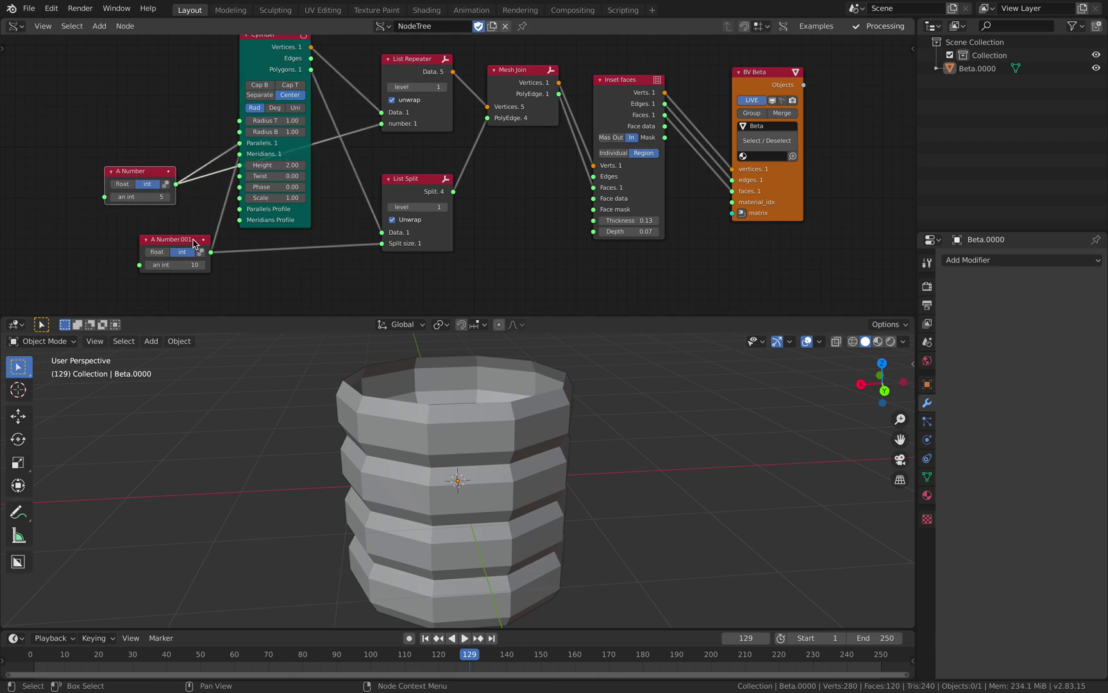
left_click_drag(194, 244, 175, 250)
Try the values 6 and 4 for the A Number node's integer and return it to 5
left_click(167, 197)
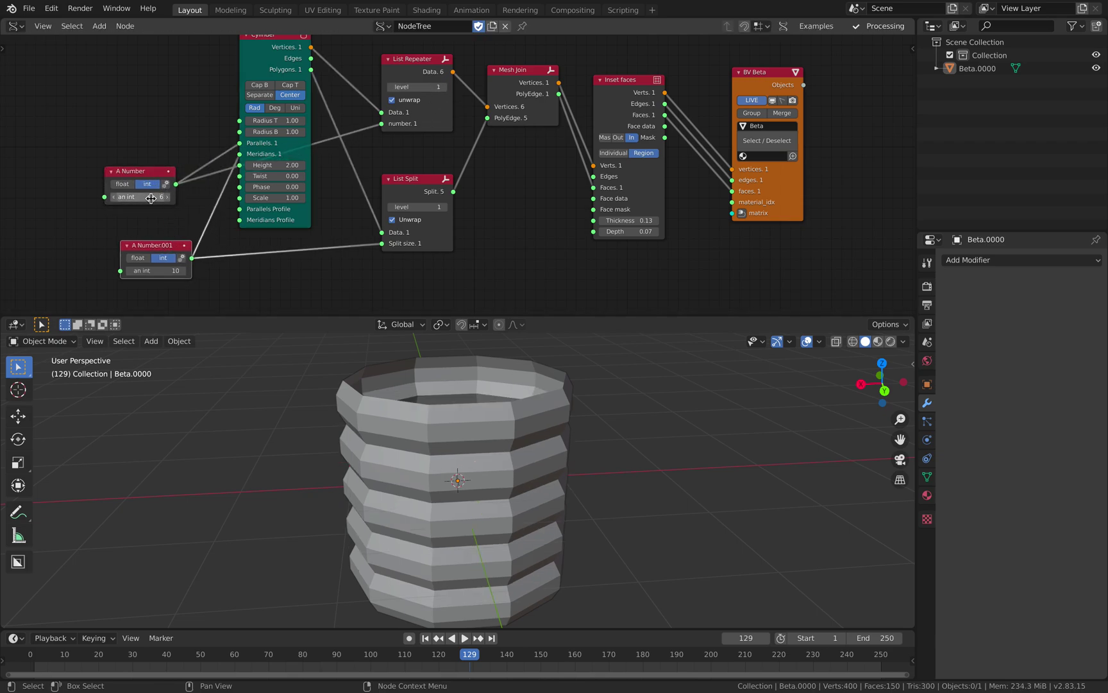
left_click(113, 198)
left_click(113, 197)
left_click(167, 199)
Select the ringed cylinder in the viewport and shift the List Split node slightly left and down
middle_click_drag(449, 468, 486, 447)
left_click(483, 428)
middle_click_drag(450, 248, 448, 244)
left_click_drag(413, 177, 409, 183)
middle_click_drag(409, 203, 411, 214)
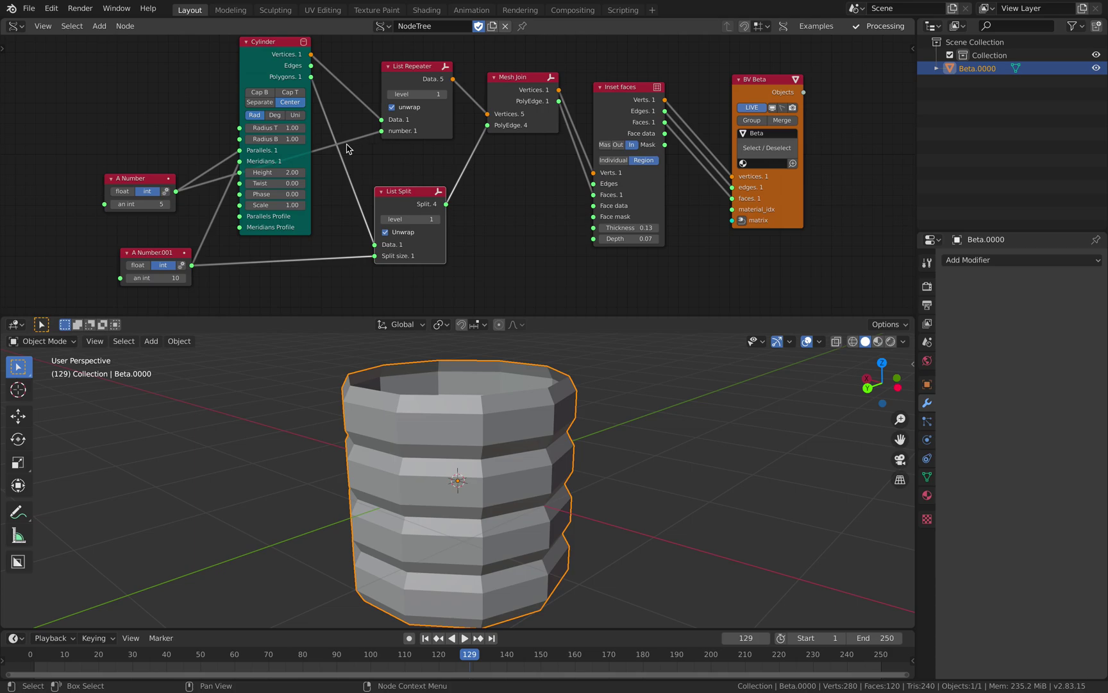
Delete the Mesh Join node and connect List Repeater's Data and List Split's Split output directly to the Verts and Faces inputs of Inset faces
scroll(411, 213, "down", 1)
scroll(502, 444, "down", 2)
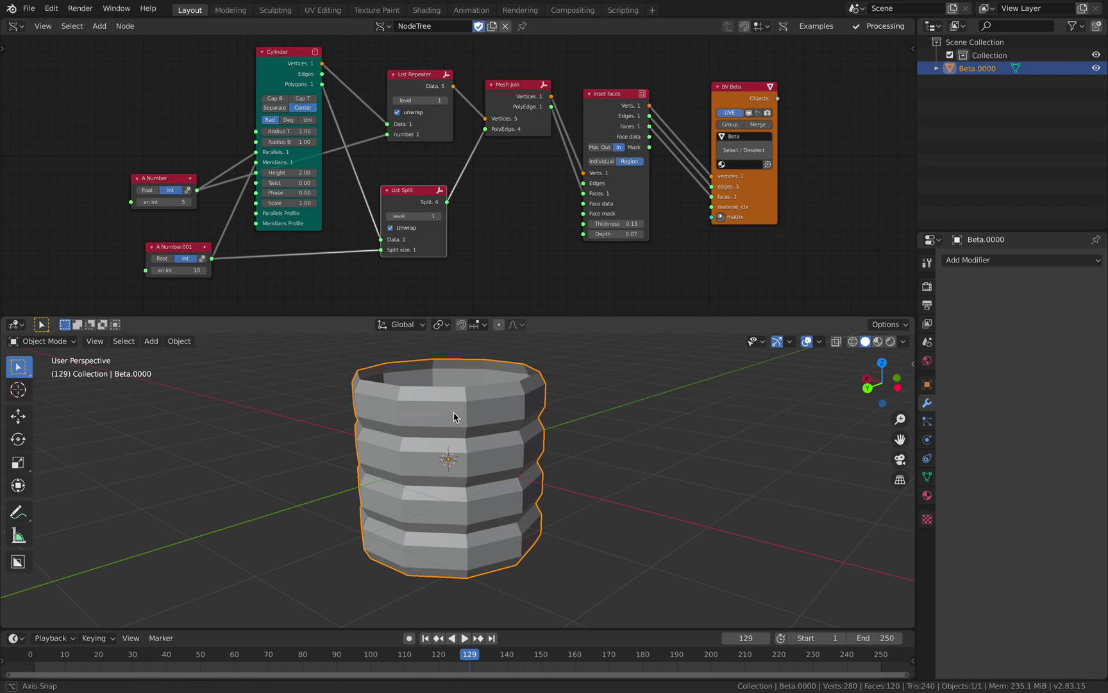
middle_click_drag(454, 413, 450, 414)
middle_click_drag(477, 524, 525, 480)
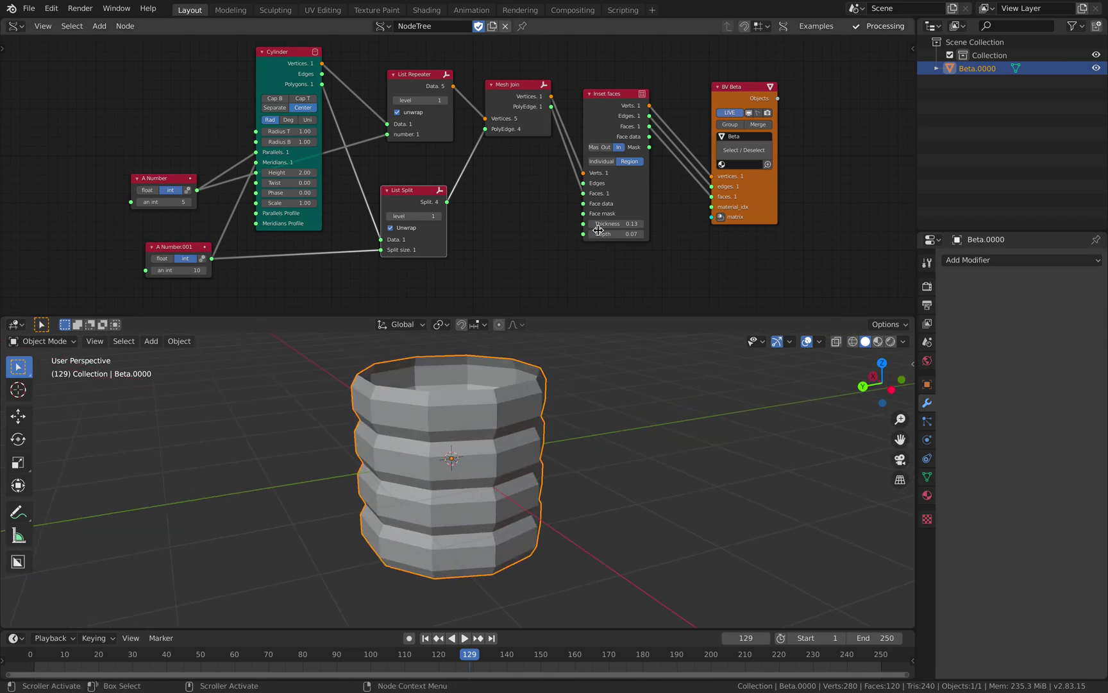
left_click(515, 92)
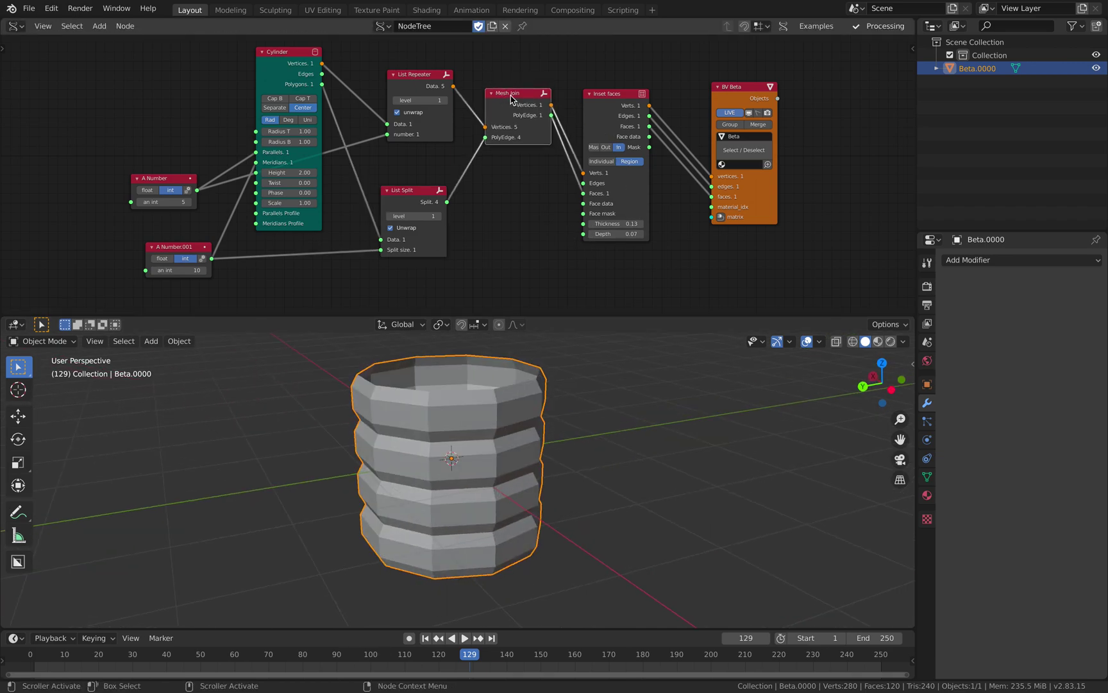
key("x")
left_click_drag(453, 86, 584, 173)
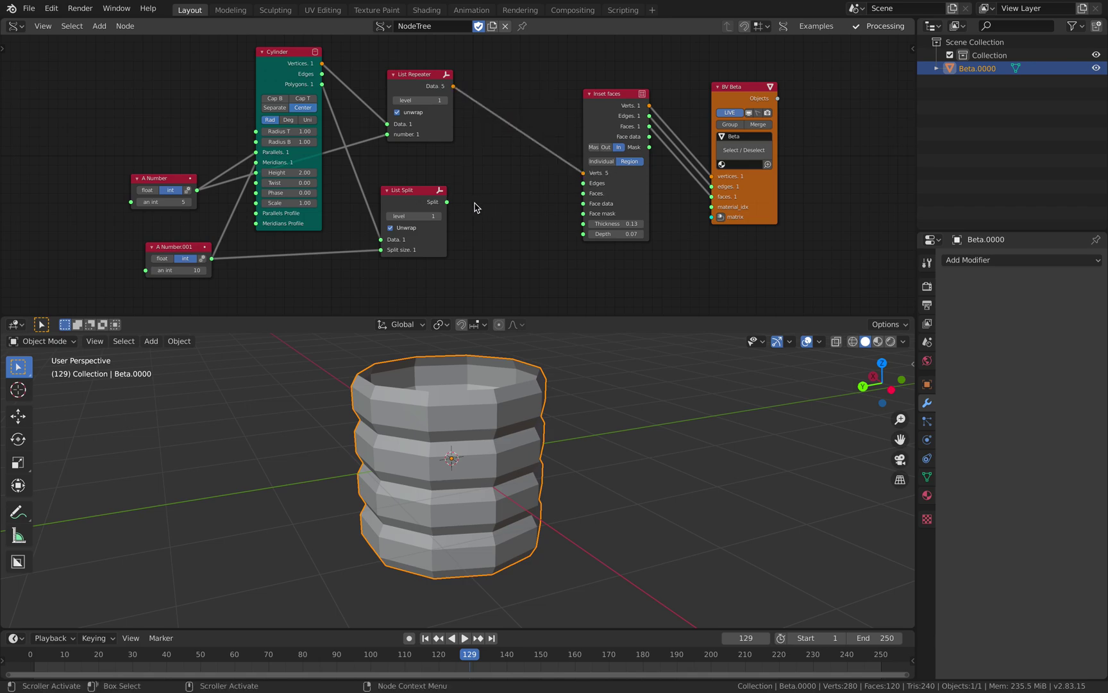
left_click_drag(447, 201, 583, 193)
left_click_drag(606, 94, 567, 83)
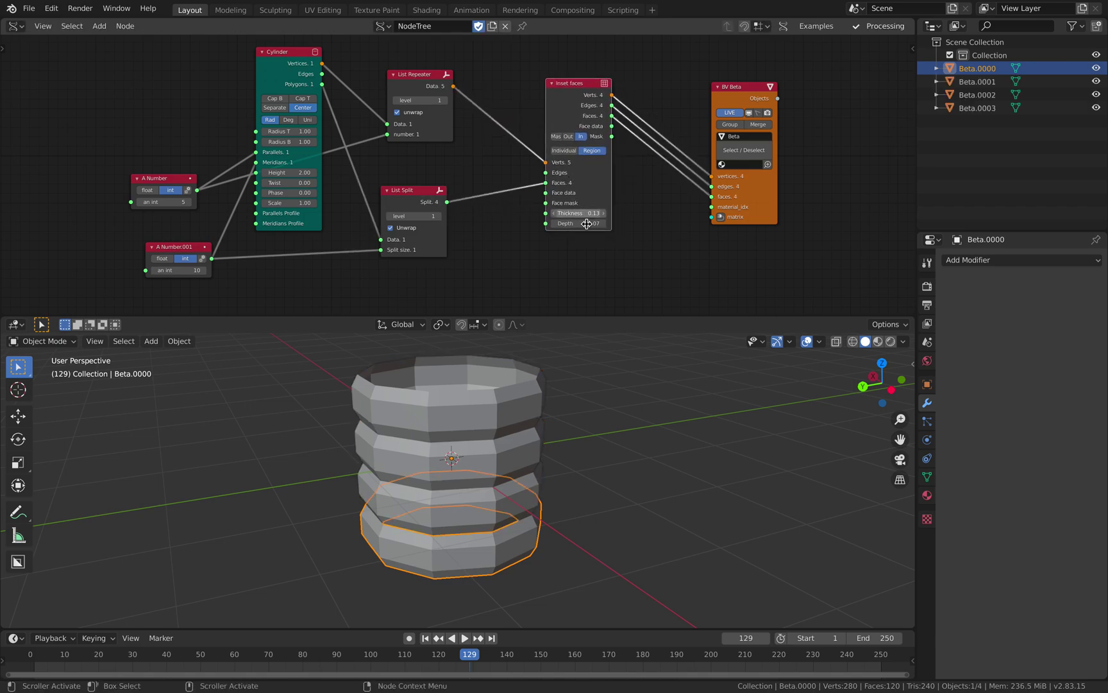
Set the viewport shading color to Random and deselect all objects
left_click(903, 342)
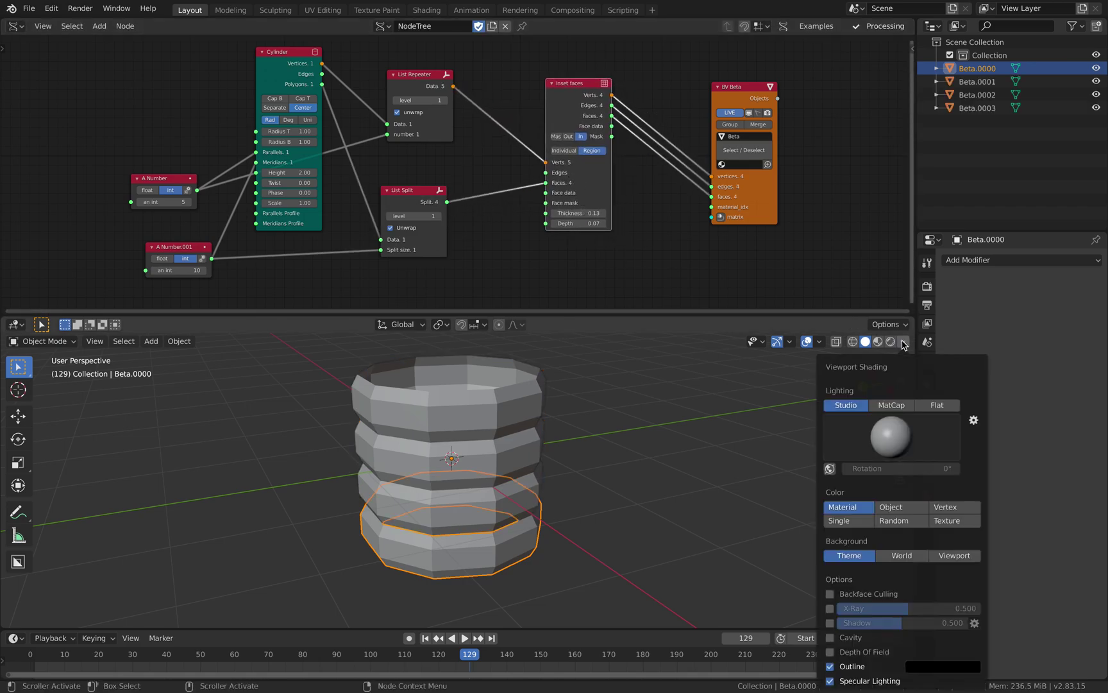
left_click(894, 520)
key("a")
key("alt+a")
Set the Inset faces Thickness to 0.17 and Depth to 0.13, and raise the A Number integer to 11
mouse_move(656, 437)
middle_mouse_down()
mouse_move(593, 375)
mouse_move(638, 427)
middle_mouse_up()
mouse_move(581, 213)
left_mouse_down()
mouse_move(603, 213)
mouse_move(569, 213)
mouse_move(597, 223)
left_mouse_up()
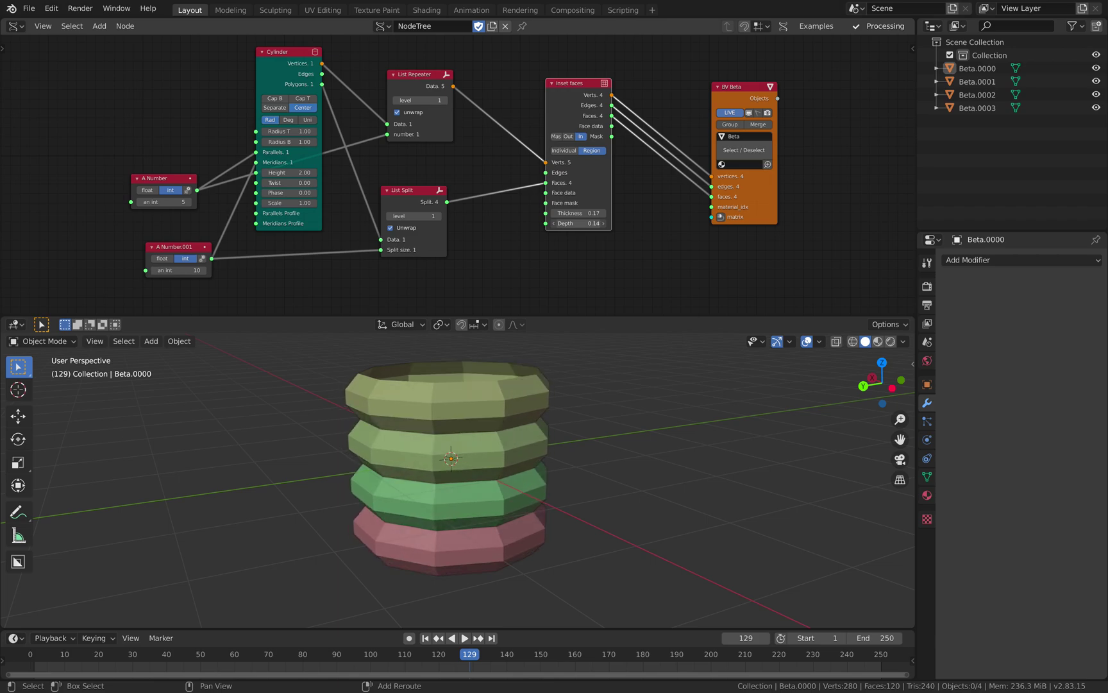
left_click(190, 202)
left_click(190, 202)
left_click(190, 202)
left_click(190, 202)
left_click(190, 202)
left_click(190, 202)
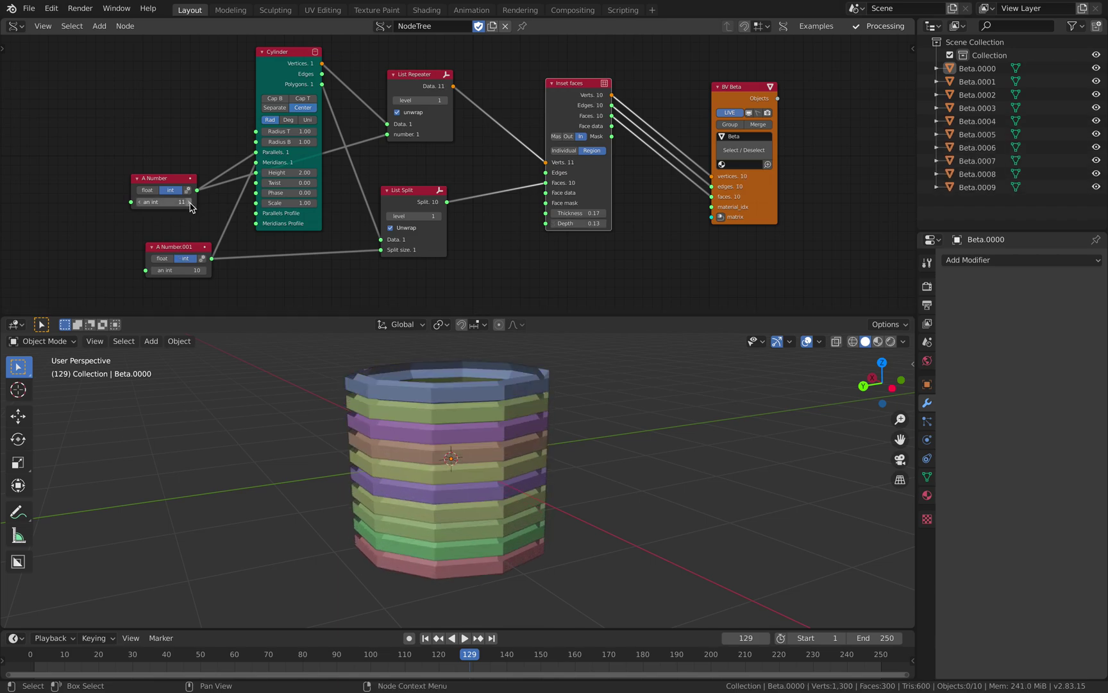
Lower the A Number integer to 8 and set the Inset faces Thickness to 0.10 and Depth to 0.17
left_click(139, 202)
left_click(140, 203)
left_click(139, 202)
mouse_move(595, 211)
left_mouse_down("shift")
mouse_move(569, 211)
mouse_move(632, 221)
mouse_move(584, 220)
mouse_move(602, 221)
left_mouse_up("shift")
middle_click_drag(556, 423, 540, 381)
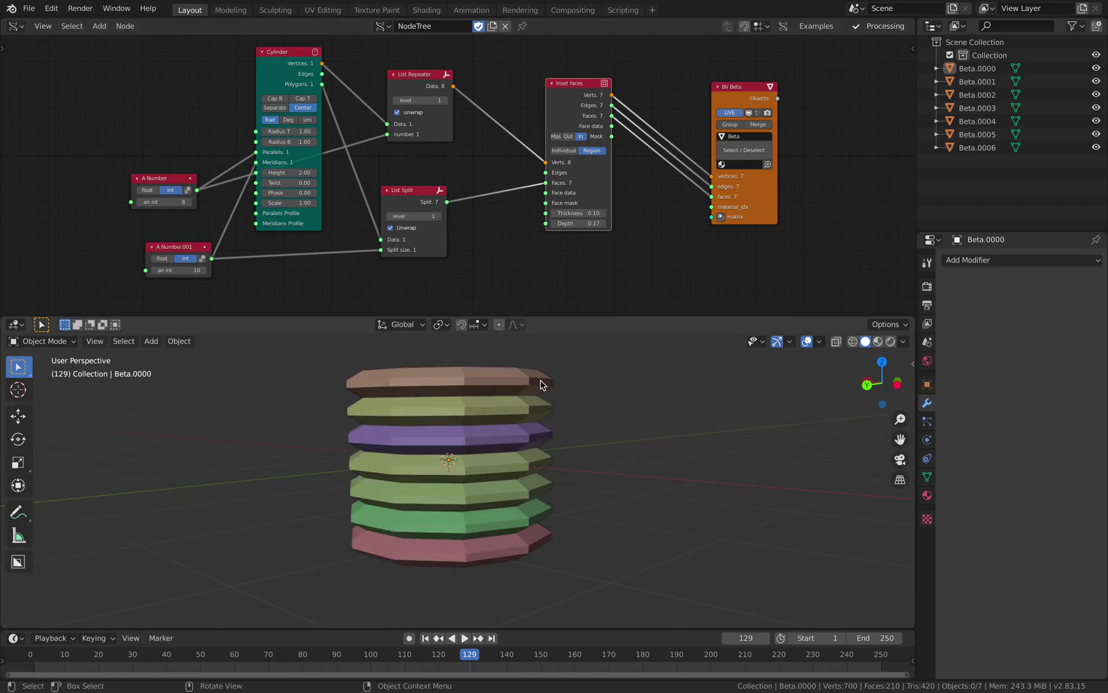
Move the top three rings individually out of the stack, offsetting them to different sides
left_click(541, 382)
scroll(573, 426, "down", 2)
middle_click_drag(554, 443, 549, 452, "shift")
key("g")
left_click(510, 440)
left_click(509, 442)
key("g")
left_click(474, 436)
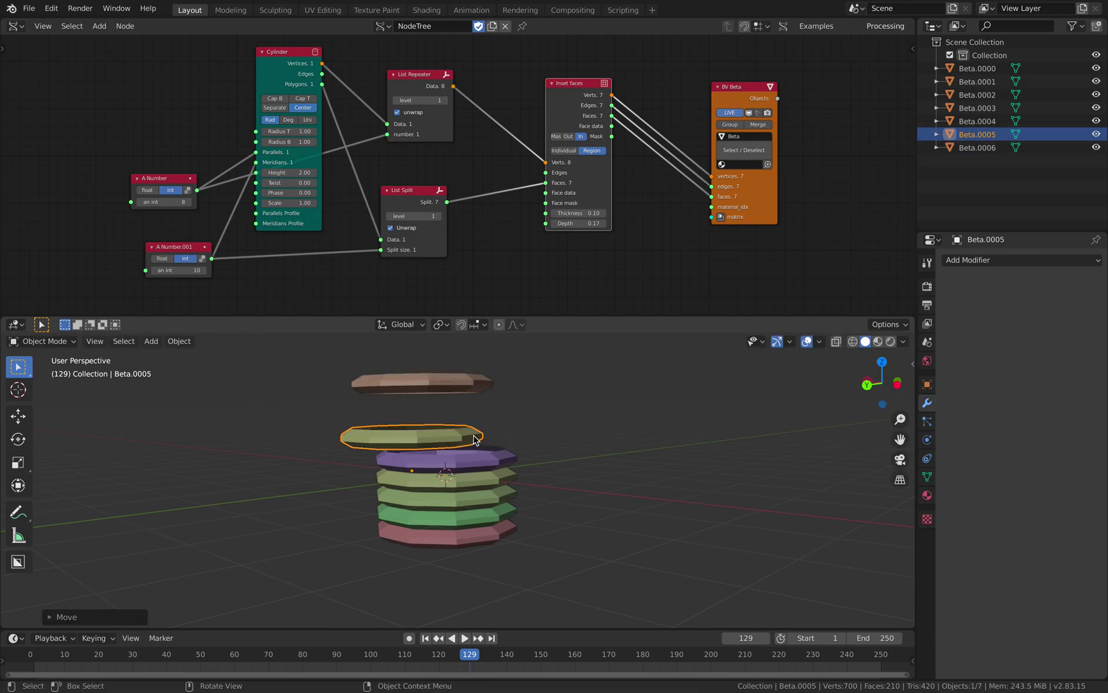
left_click(504, 461)
key("g")
left_click(529, 457)
Move the four lower rings individually out of alignment and deselect all objects
left_click(506, 477)
key("g")
left_click(492, 498)
key("g")
left_click(536, 499)
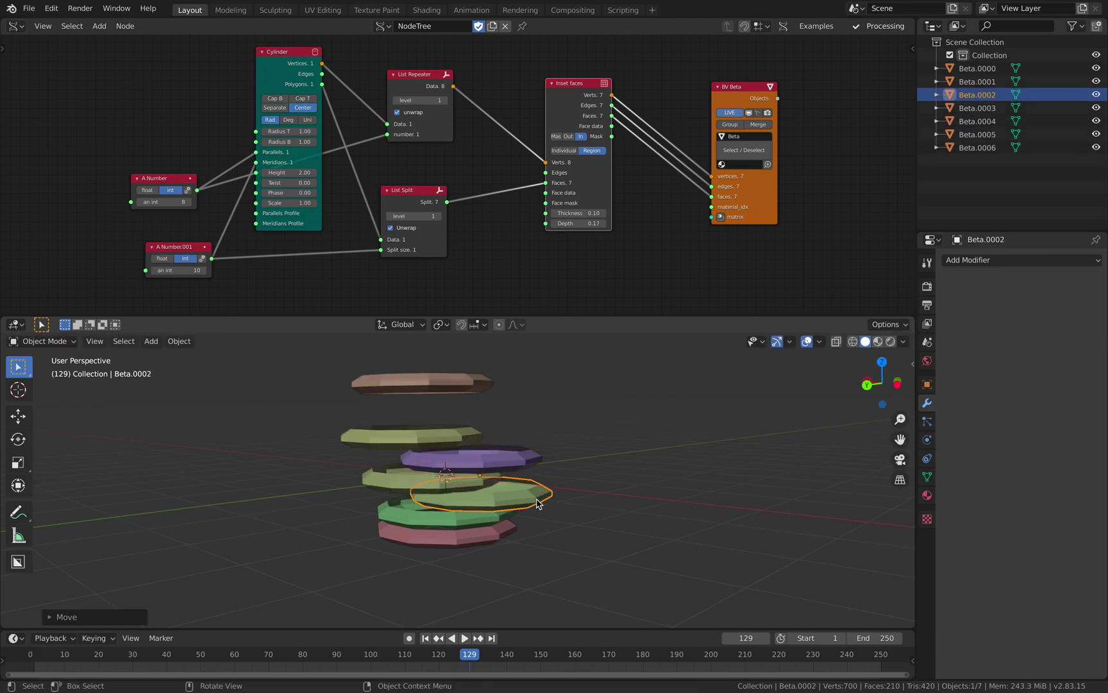
left_click(501, 511)
key("g")
left_click(482, 560)
left_click(472, 540)
key("g")
left_click(523, 562)
key("a")
key("a")
Select the topmost ring and shift the List Split node slightly up and to the right
middle_click_drag(586, 481, 568, 499)
scroll(471, 395, "up", 1)
middle_click_drag(470, 395, 444, 425)
left_click(479, 367)
middle_click_drag(520, 235, 487, 262)
middle_click_drag(464, 219, 455, 198)
left_click_drag(436, 229, 448, 221)
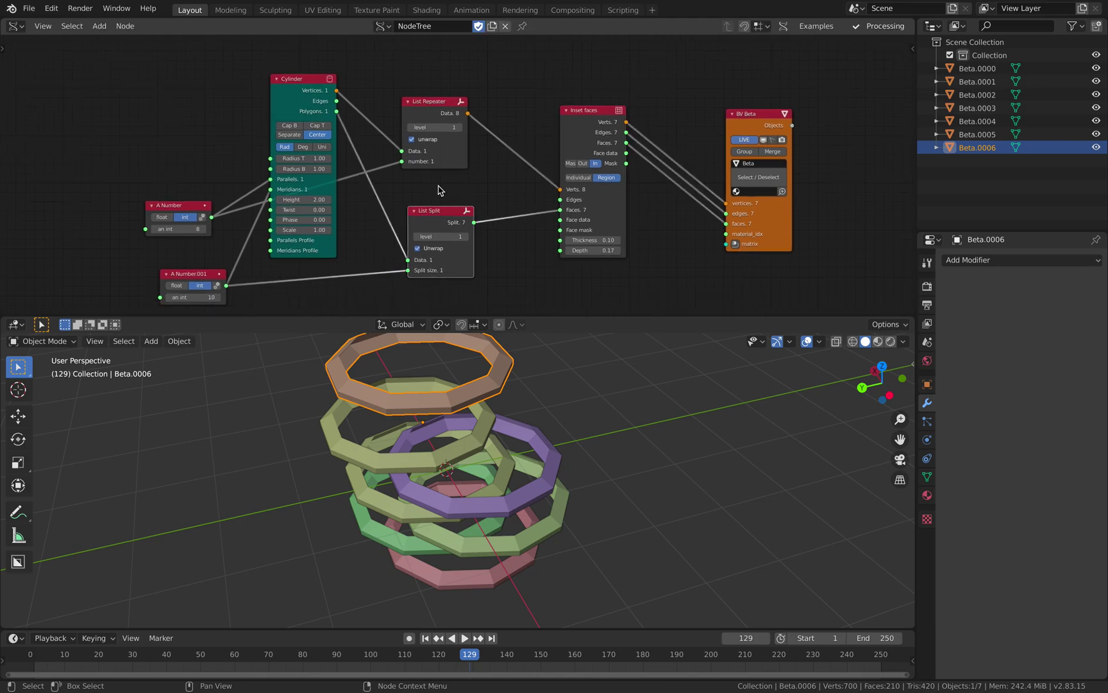
Open the recent file cylinder_split_V_001_durian.blend without saving the current changes
left_click(34, 9)
mouse_move(85, 50)
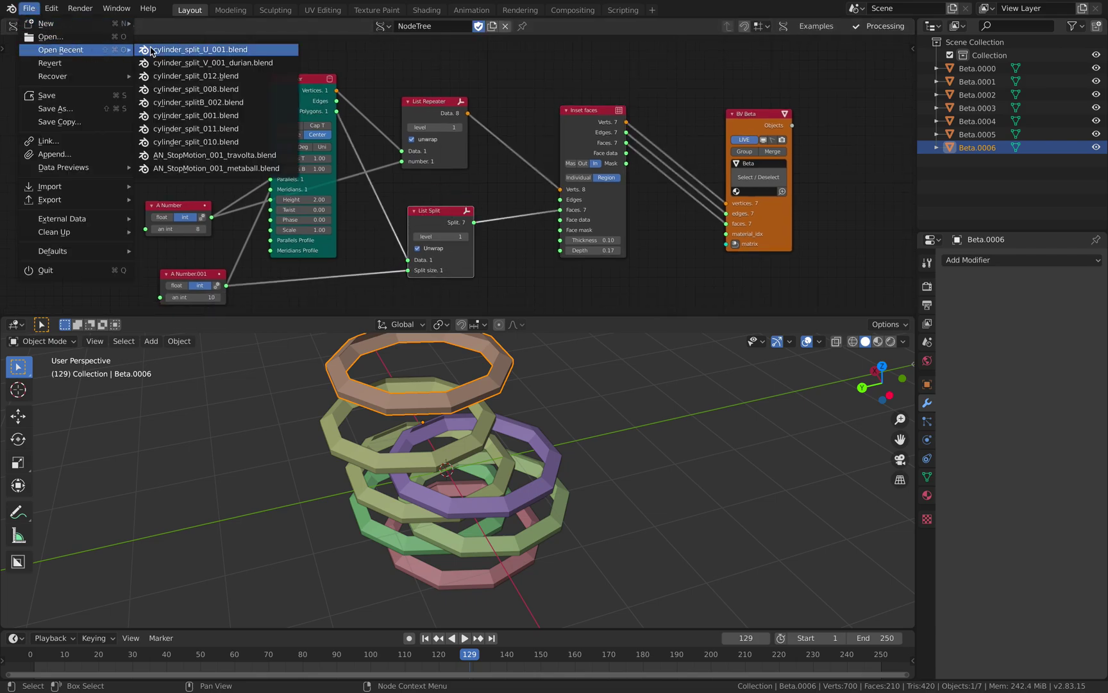
left_click(186, 62)
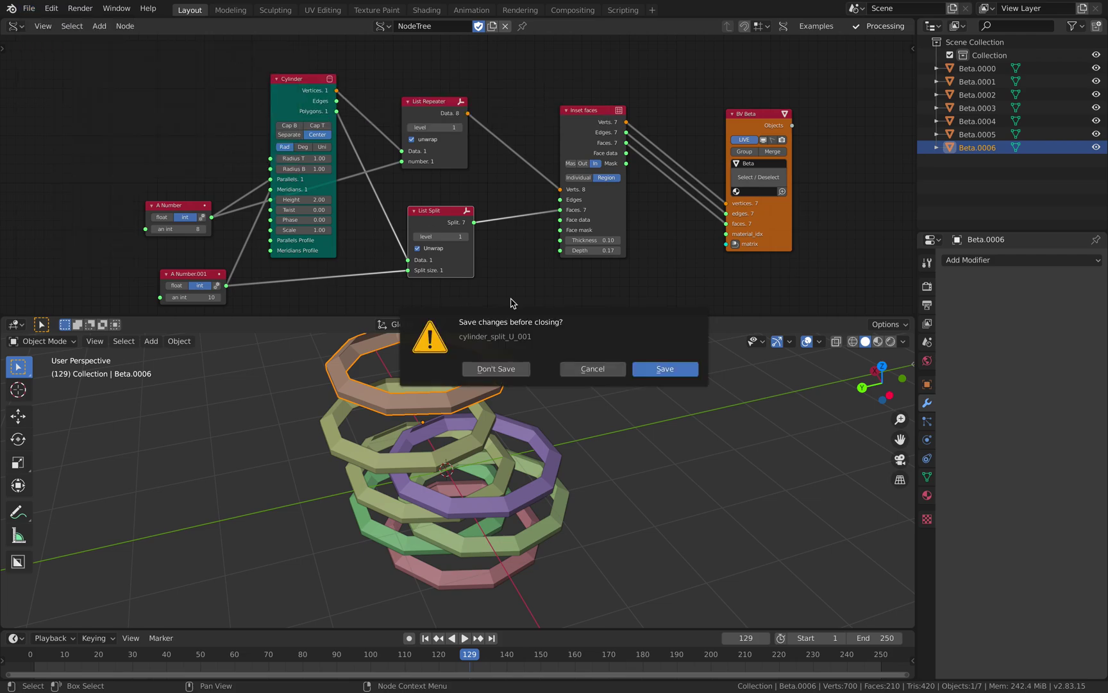
left_click(521, 369)
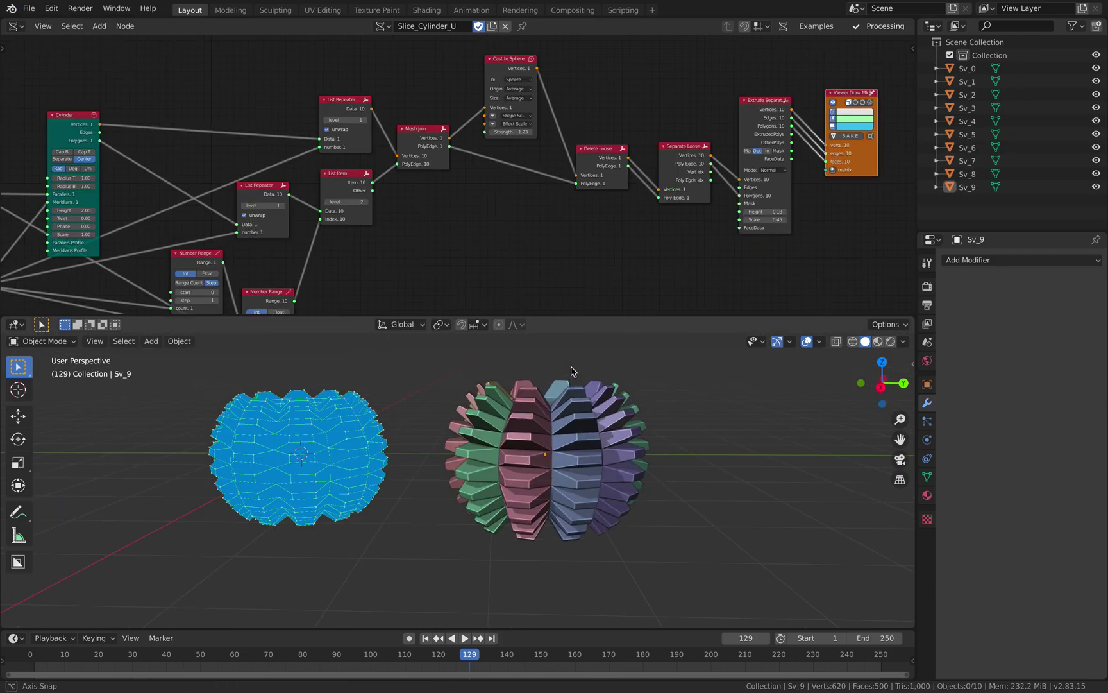
Move the List Item node slightly down in the Slice_Cylinder_U tree
scroll(457, 242, "up", 3)
middle_click_drag(328, 179, 427, 166)
left_click_drag(427, 166, 429, 186)
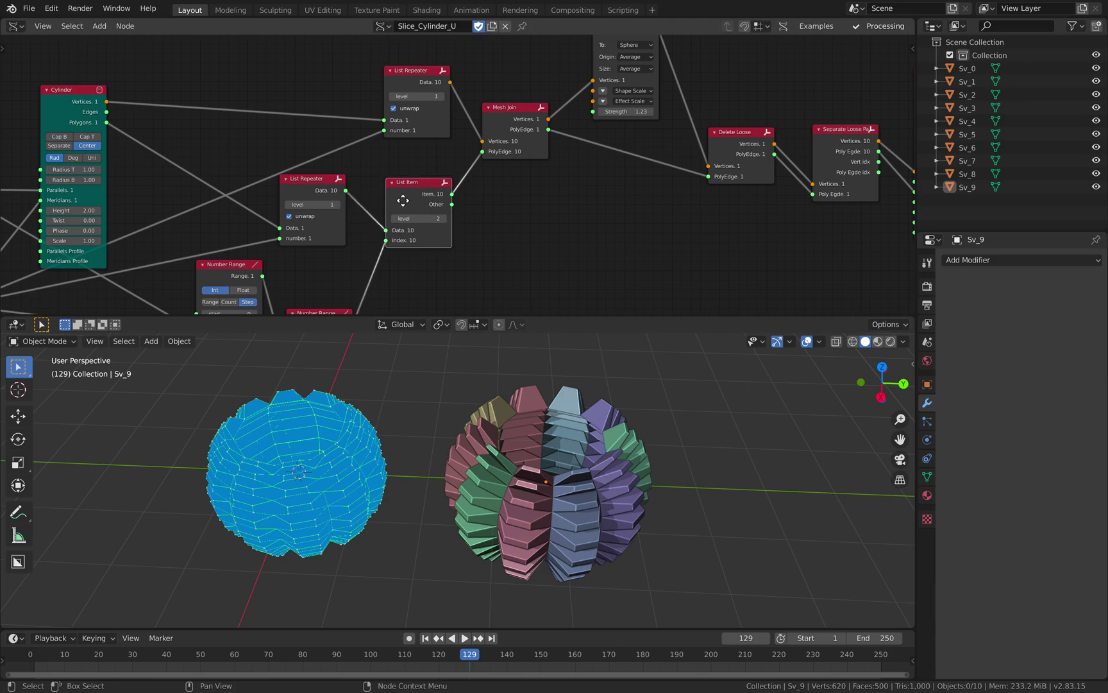
middle_click_drag(404, 202, 449, 125)
middle_click_drag(432, 169, 413, 132)
Add a Viewer 2D node beside the List Item and Number Range nodes
key("shift+a")
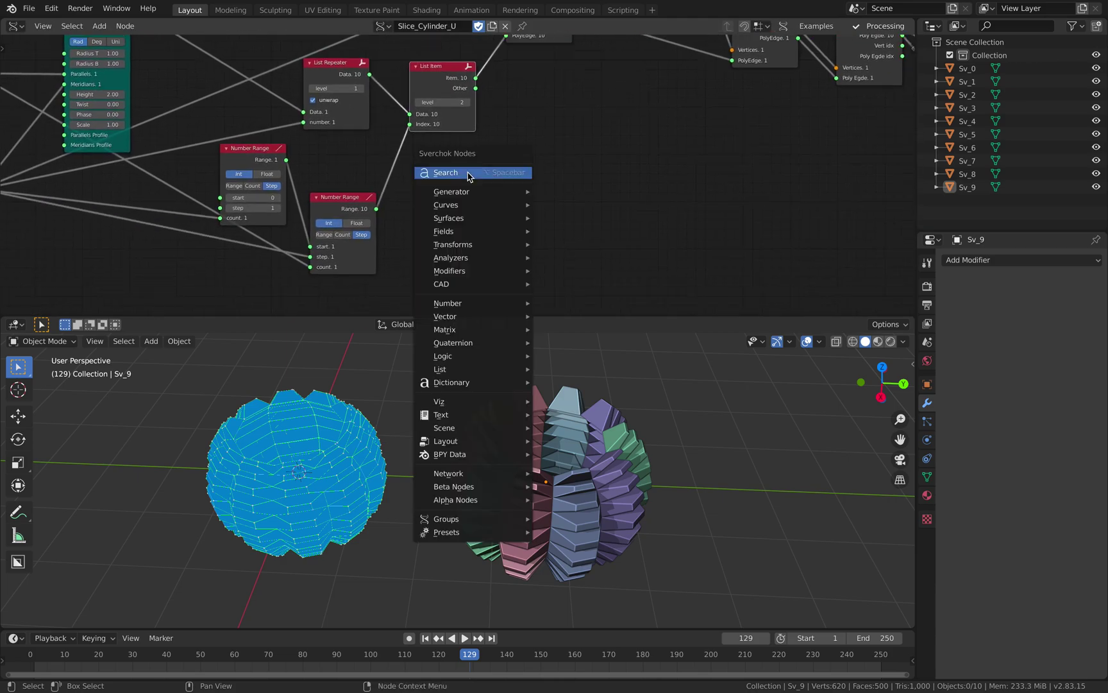
left_click(468, 173)
type("ste")
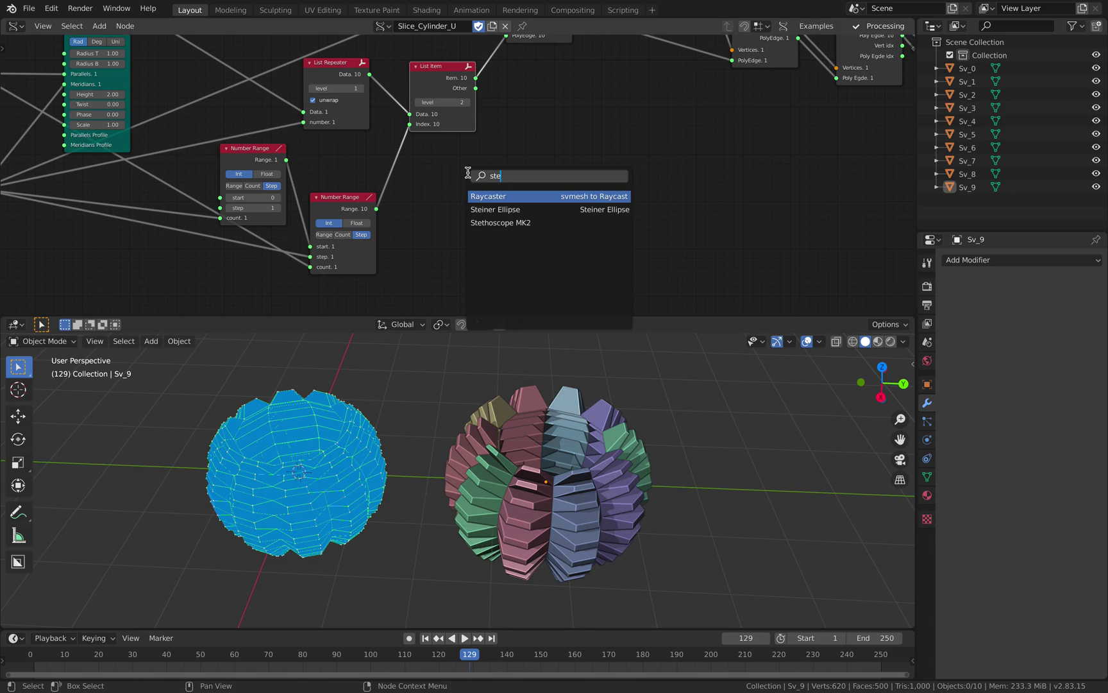
key("BackSpace")
key("BackSpace")
key("BackSpace")
type("viewe")
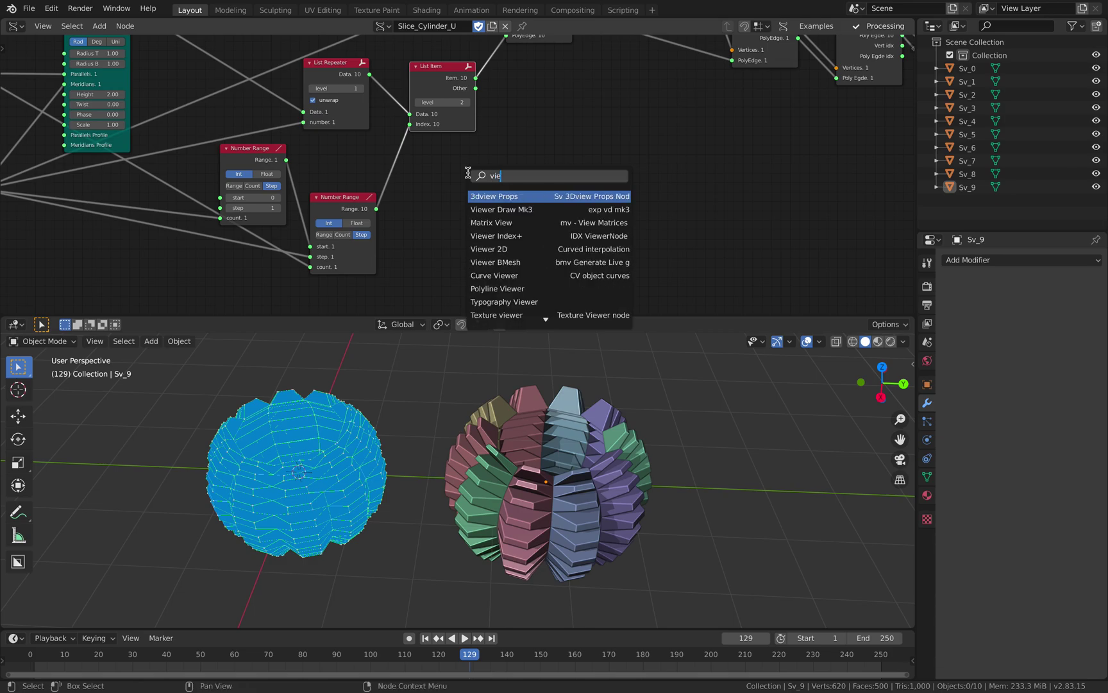
key("Down")
key("Down")
key("Return")
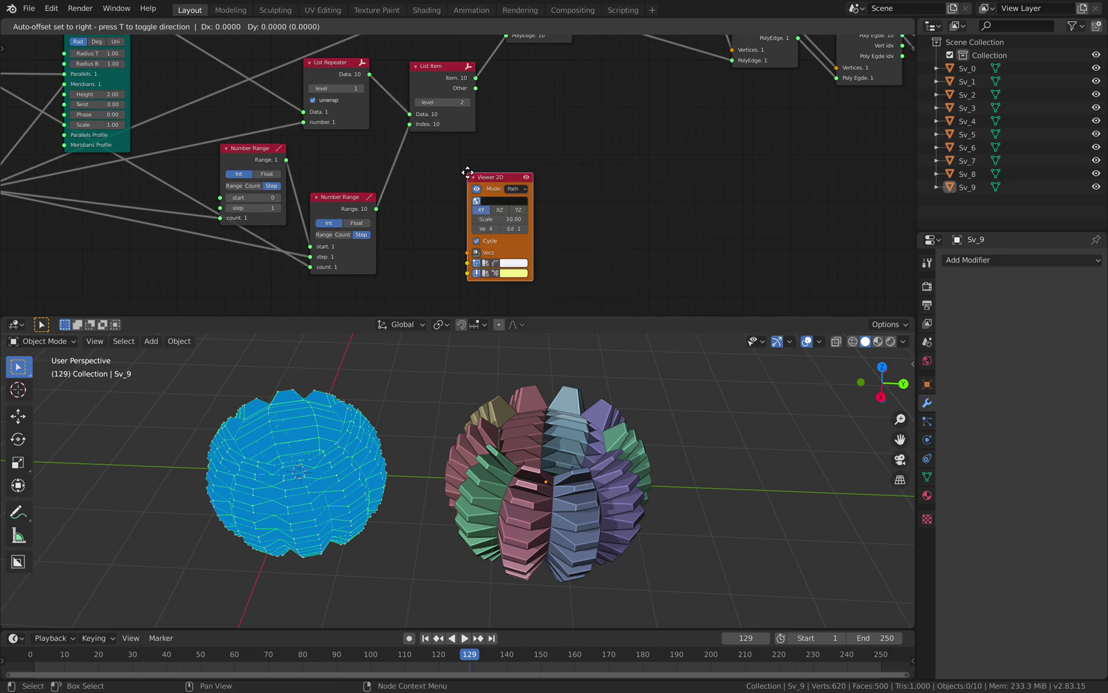
left_click(535, 141)
Connect the second Number Range's output to the Viewer 2D node in Number mode
mouse_move(379, 209)
left_mouse_down()
mouse_move(523, 219)
mouse_move(520, 198)
mouse_move(377, 209)
left_mouse_up()
left_click(580, 156)
left_click(579, 168)
scroll(463, 182, "up", 1)
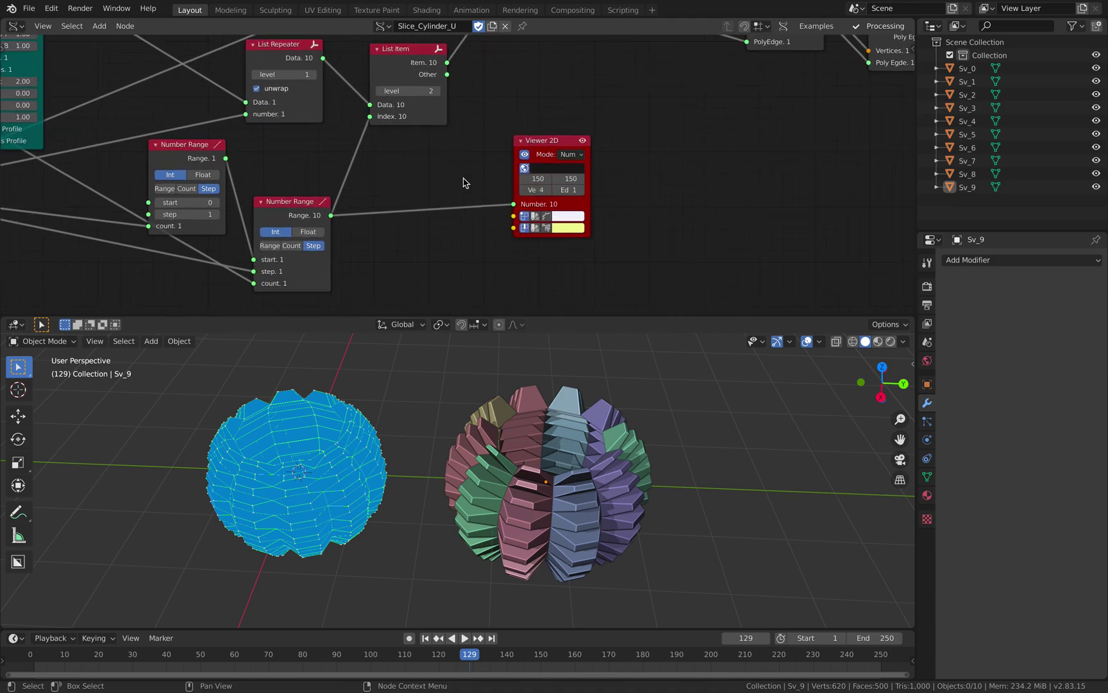
middle_click_drag(404, 142, 424, 180)
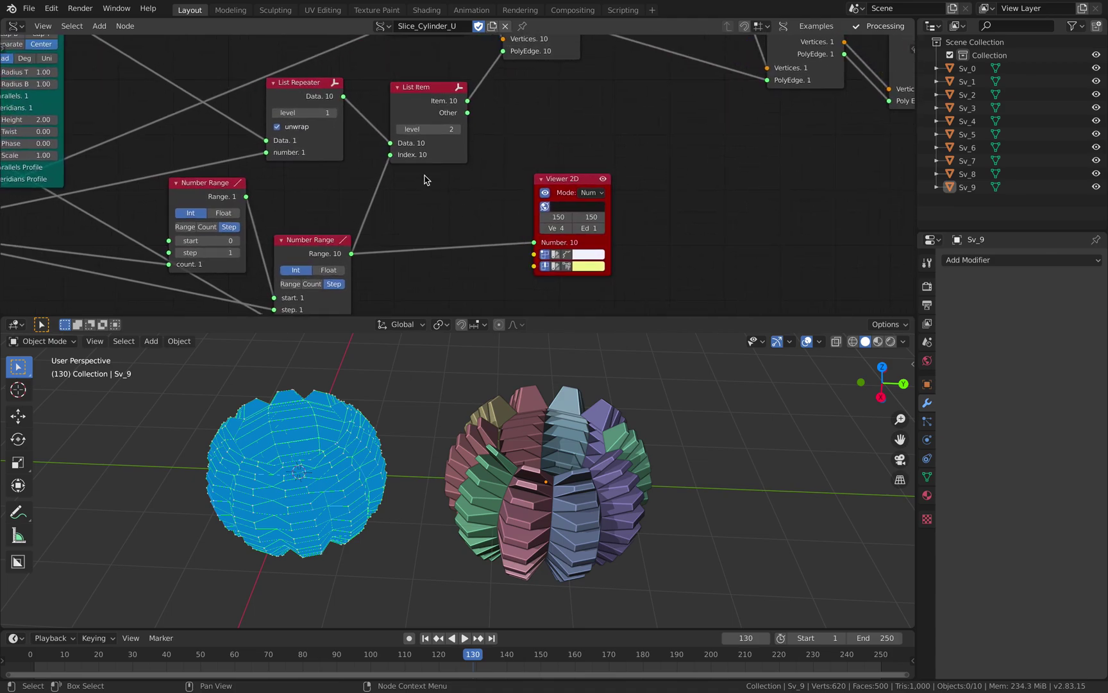
Try routing the lower List Repeater's data into Viewer 2D through a List Join node, and delete the List Join
left_click_drag(341, 101, 536, 245)
middle_click_drag(506, 230, 521, 220)
left_click_drag(570, 180, 598, 191)
key("alt+space")
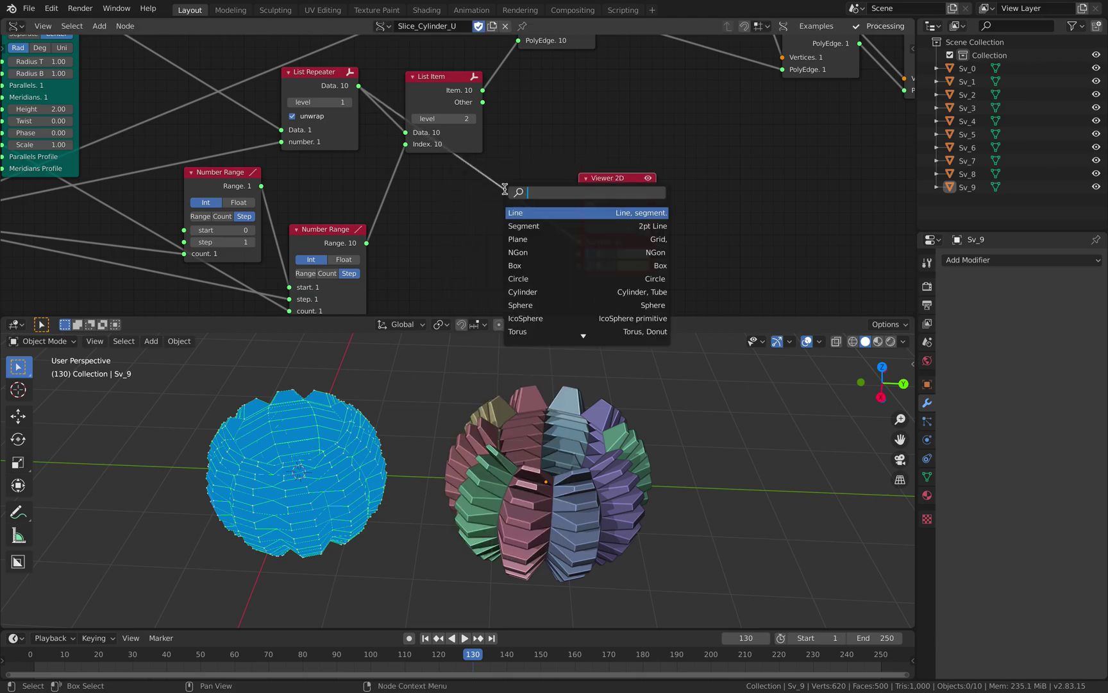
type("li jo")
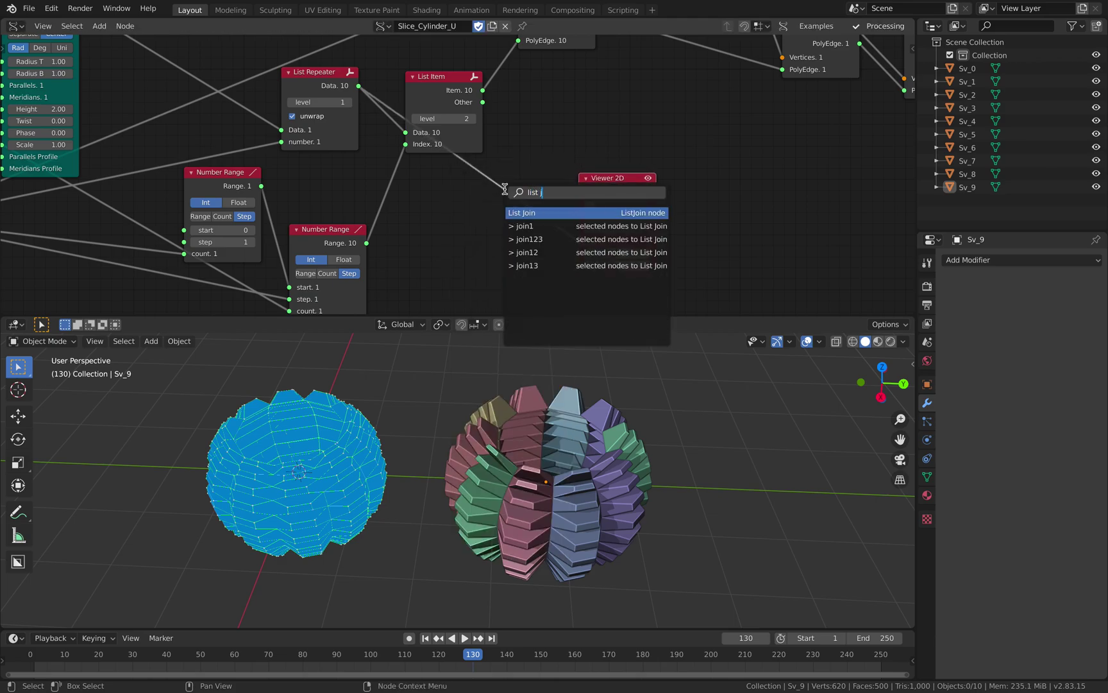
key("Return")
left_click(509, 192)
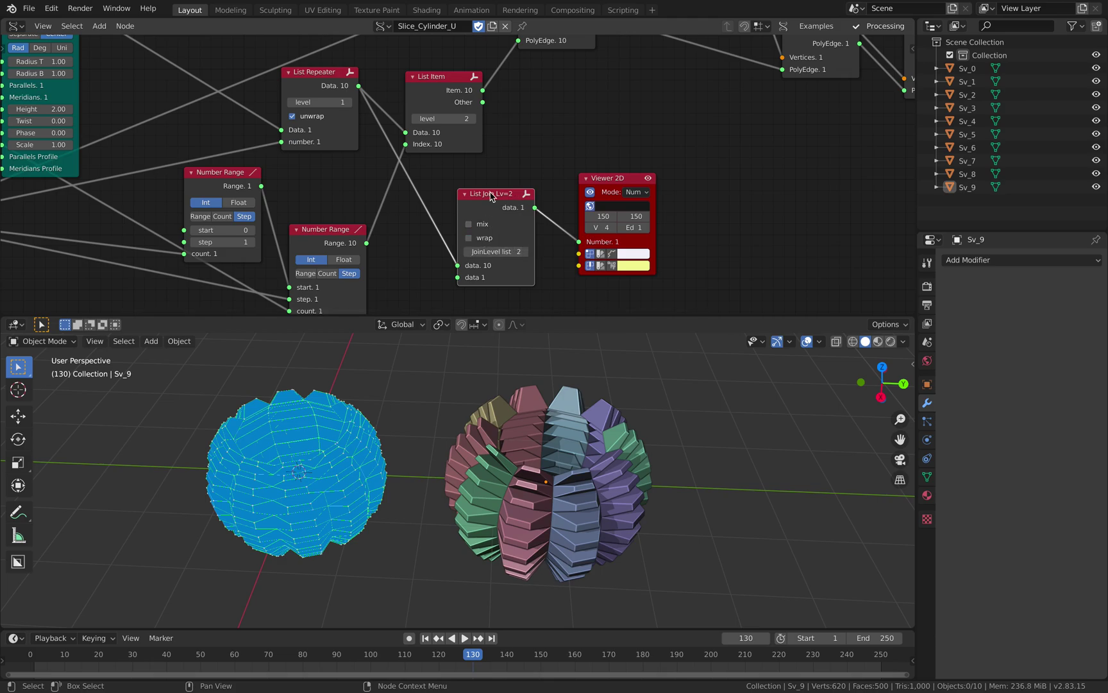
key("x")
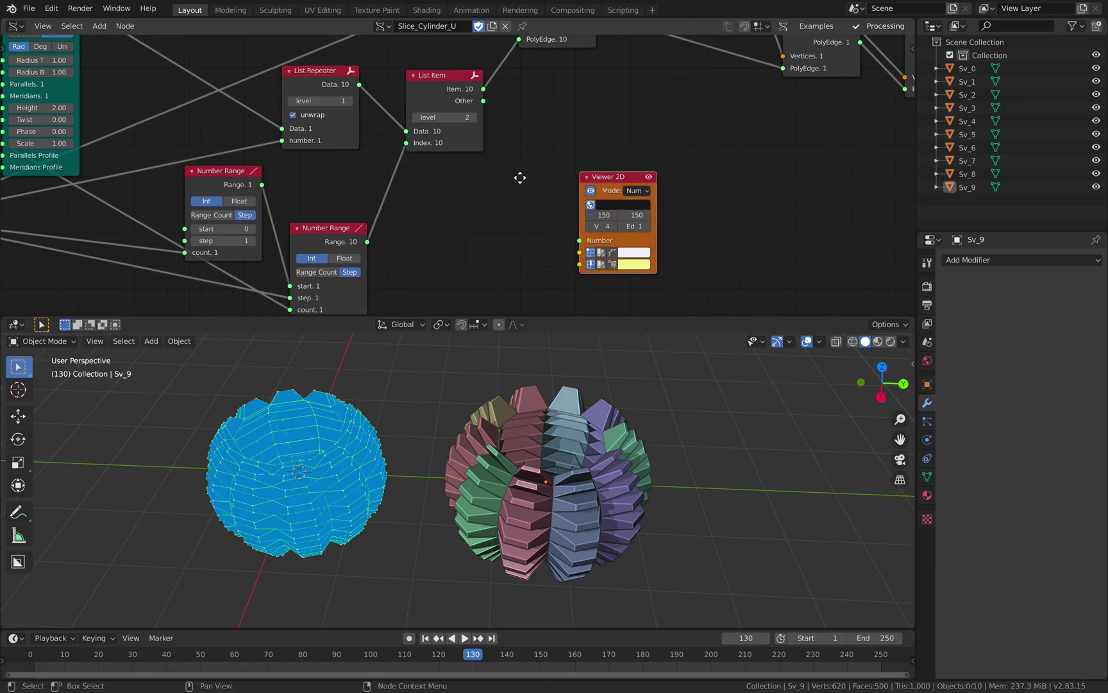
Try showing the first Number Range's output in Viewer 2D, and delete the Viewer 2D node
scroll(344, 186, "down", 1)
left_click_drag(314, 176, 586, 222)
middle_click_drag(583, 226, 559, 205)
left_click_drag(435, 100, 431, 108)
left_click_drag(434, 228, 432, 240)
middle_click_drag(440, 231, 537, 193)
middle_click_drag(291, 184, 245, 197)
left_click(687, 213)
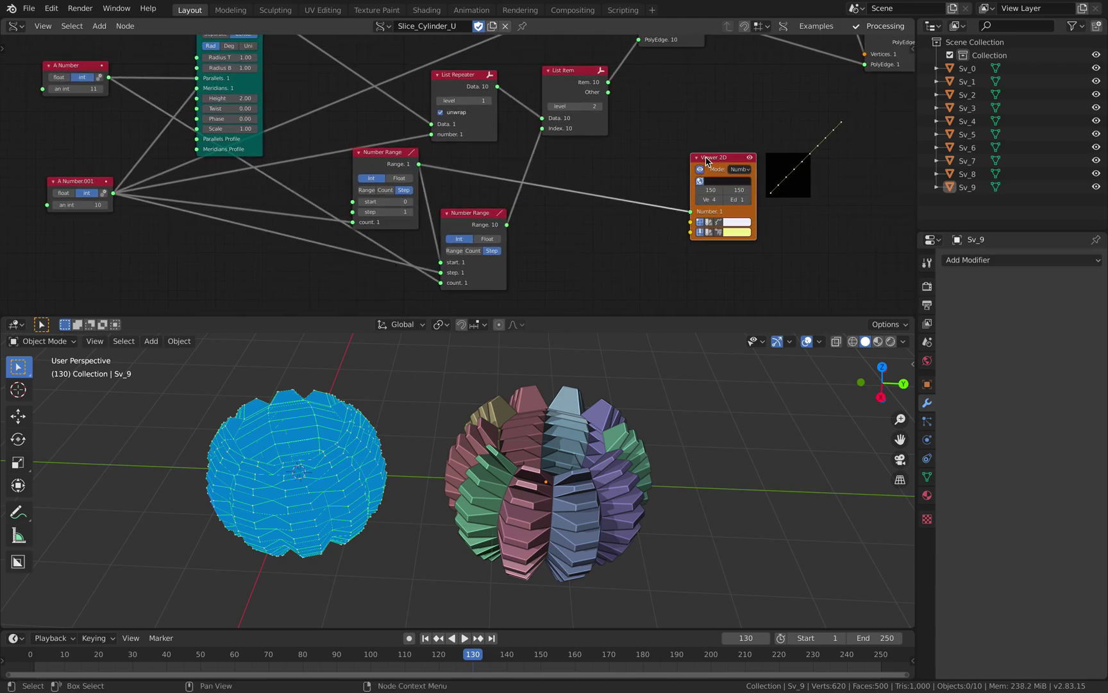
key("x")
Add a Stethoscope MK2 node and connect the second Number Range's Range output to its Data input
scroll(600, 176, "up", 1)
key("alt+space")
type("stet")
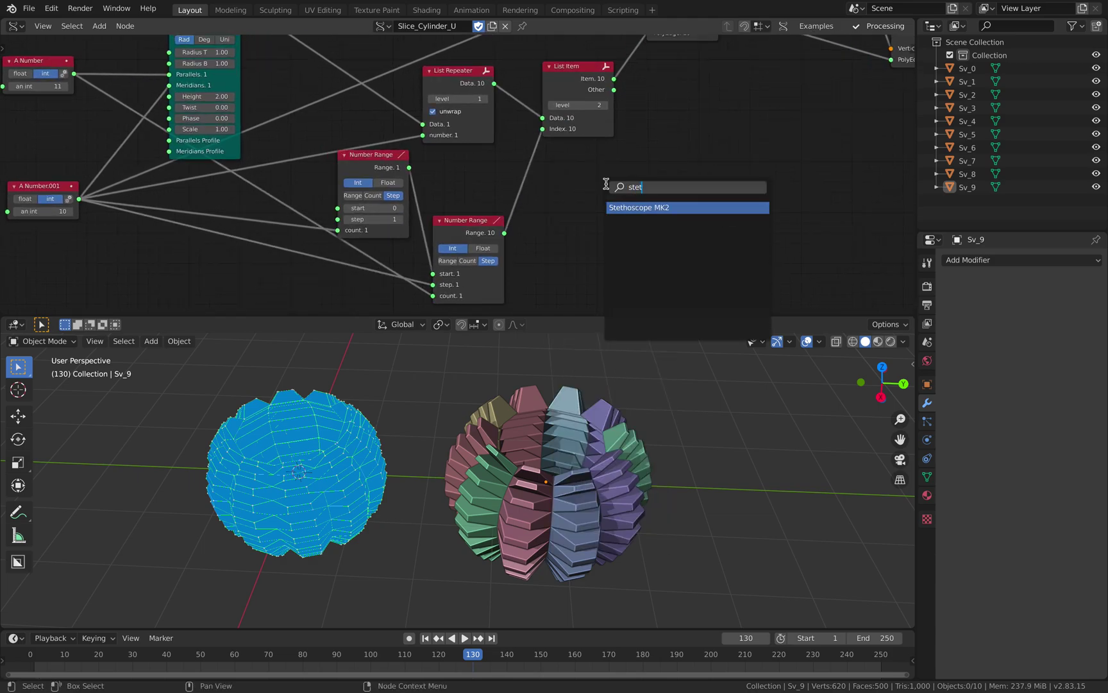
key("Return")
left_click(606, 185)
left_click_drag(503, 233, 607, 278)
scroll(549, 228, "up", 3)
scroll(532, 183, "up", 4)
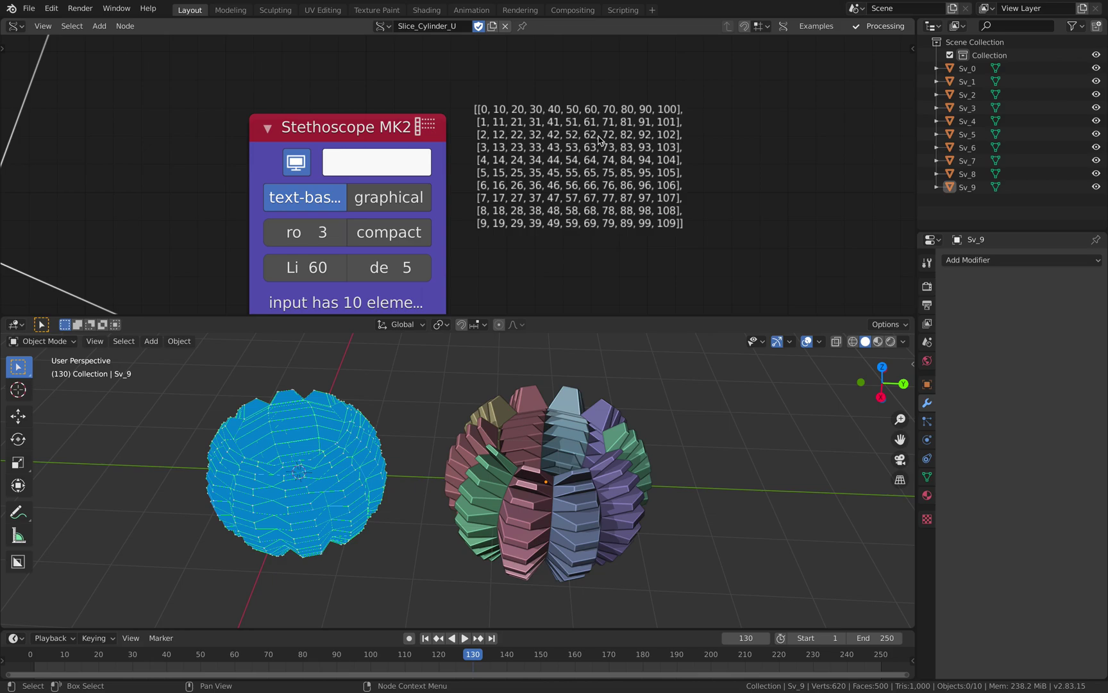
Inspect the first Number Range's output in the Stethoscope, and reconnect the second Number Range's output to it
scroll(539, 103, "down", 5)
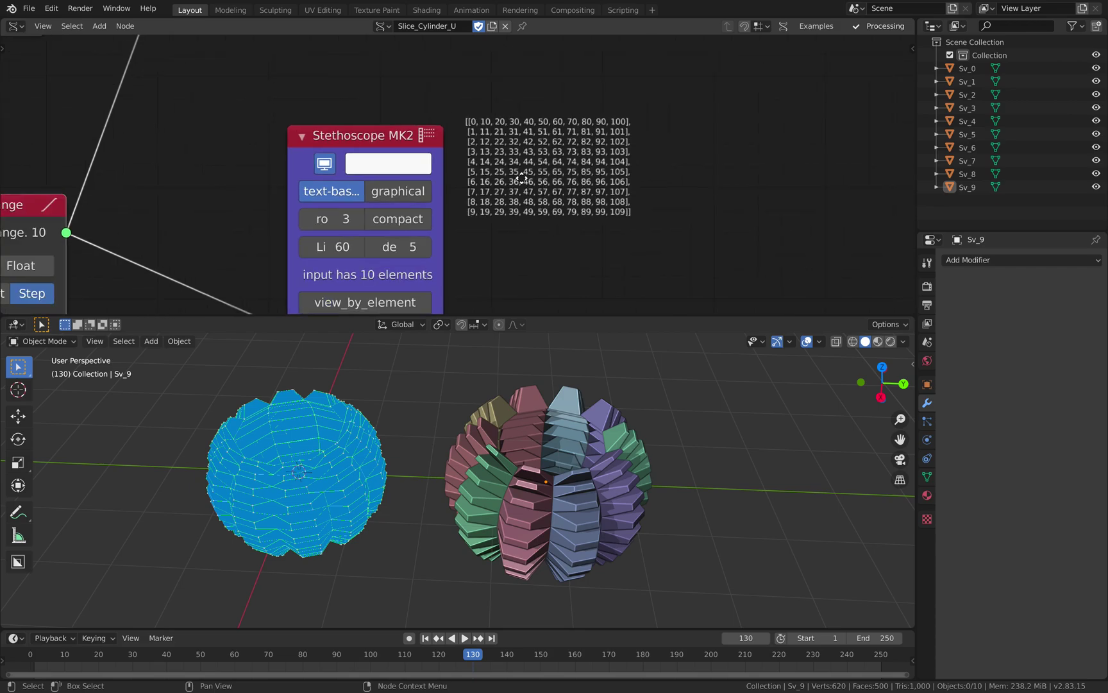
scroll(429, 154, "up", 4)
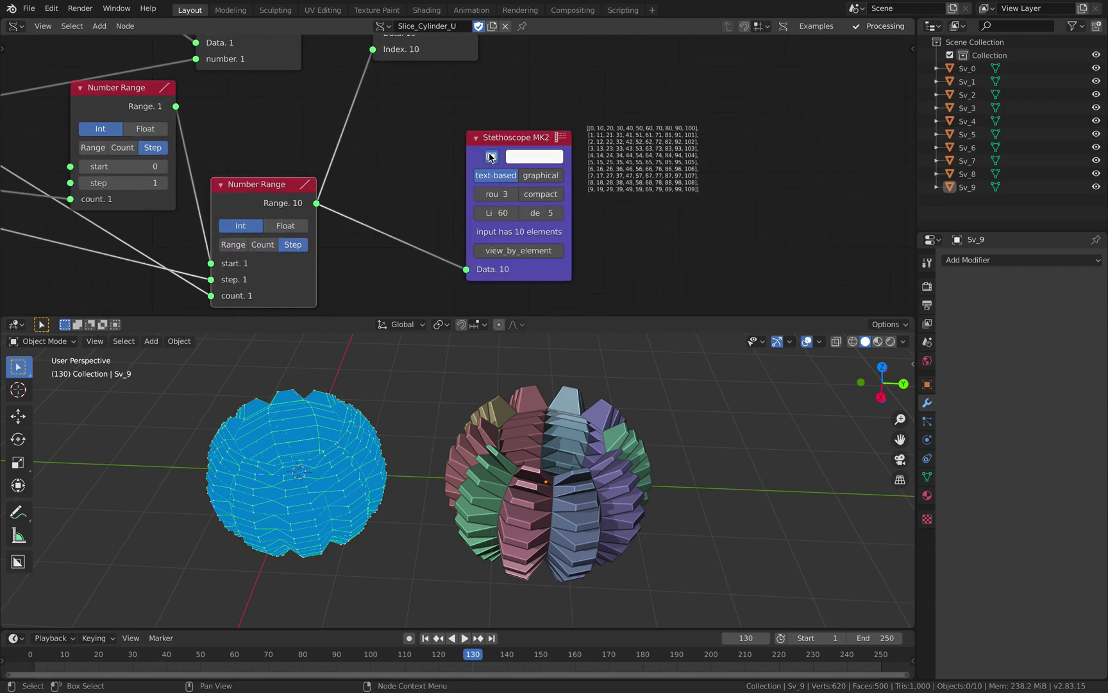
scroll(712, 138, "down", 3)
scroll(619, 137, "up", 2)
scroll(635, 131, "down", 1)
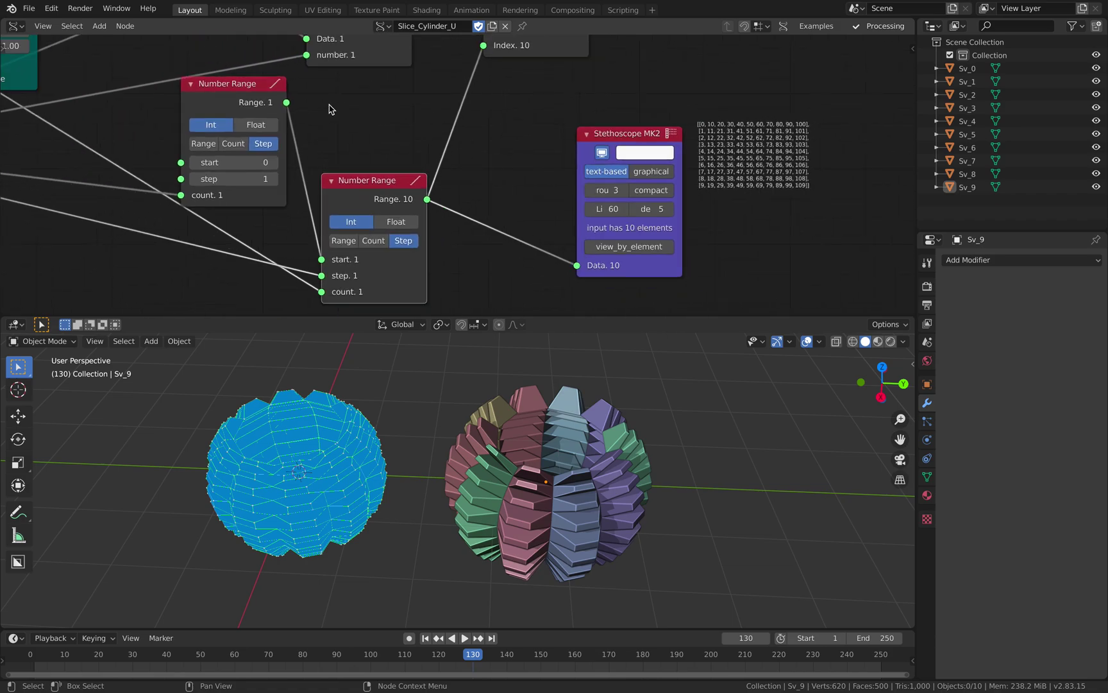
left_click_drag(287, 103, 578, 265)
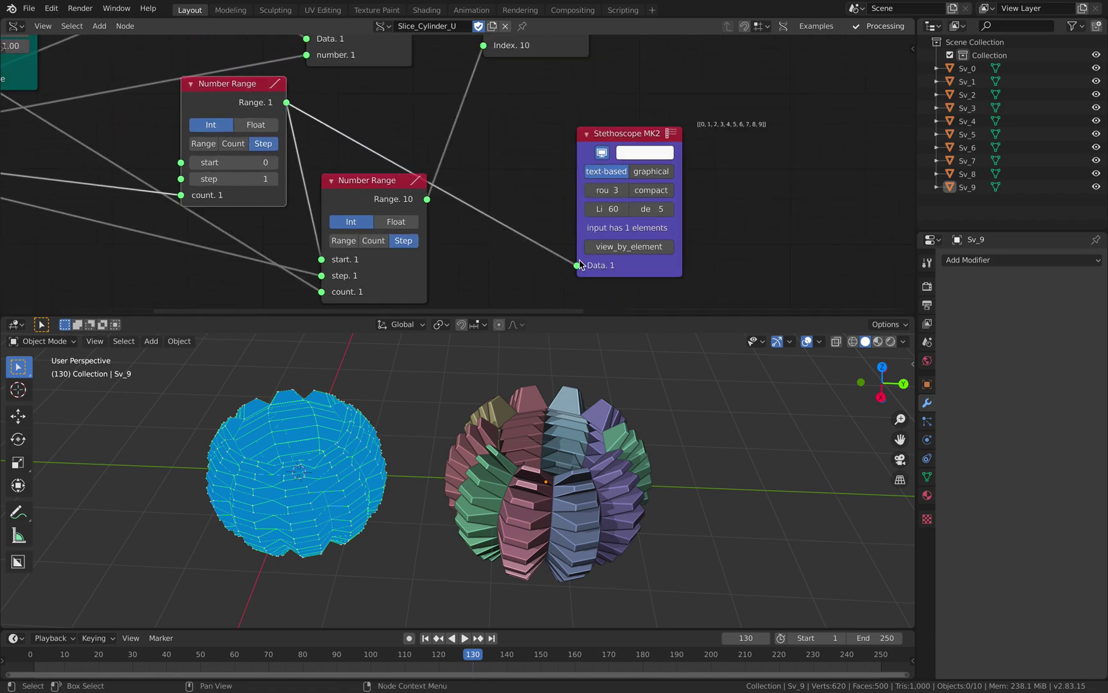
scroll(301, 146, "down", 1)
left_click_drag(429, 197, 482, 218)
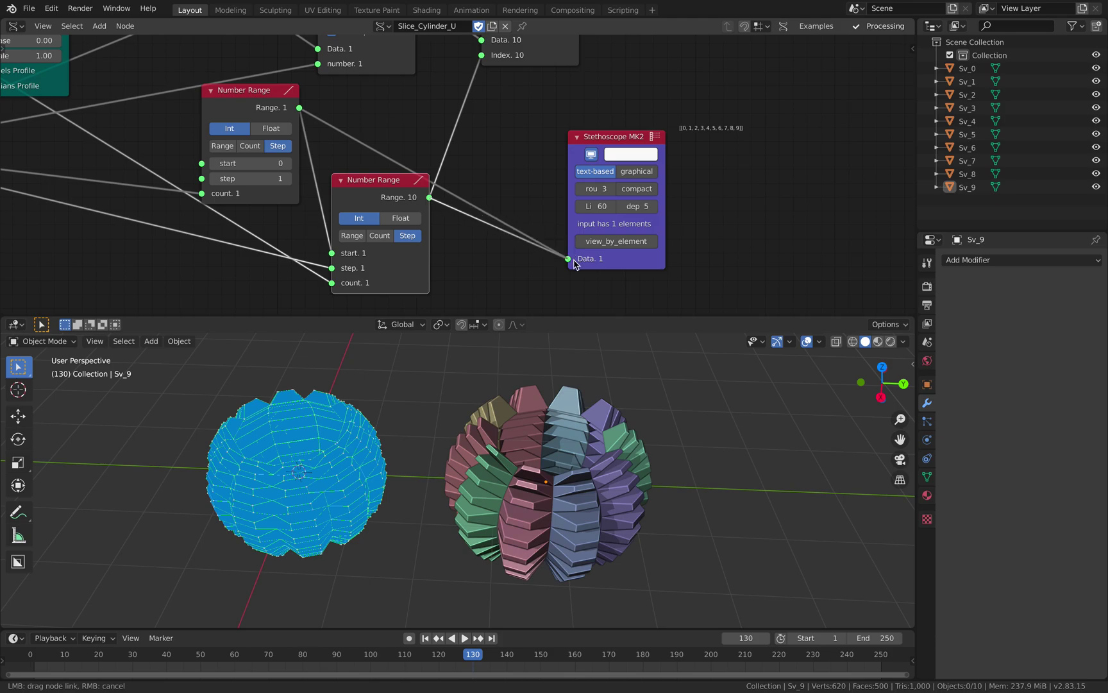
left_click_drag(574, 260, 571, 259)
Raise the A Number.001 integer to 21
scroll(565, 253, "down", 3)
middle_click_drag(426, 200, 506, 197)
left_click_drag(22, 146, 574, 296)
middle_click_drag(538, 360, 488, 418)
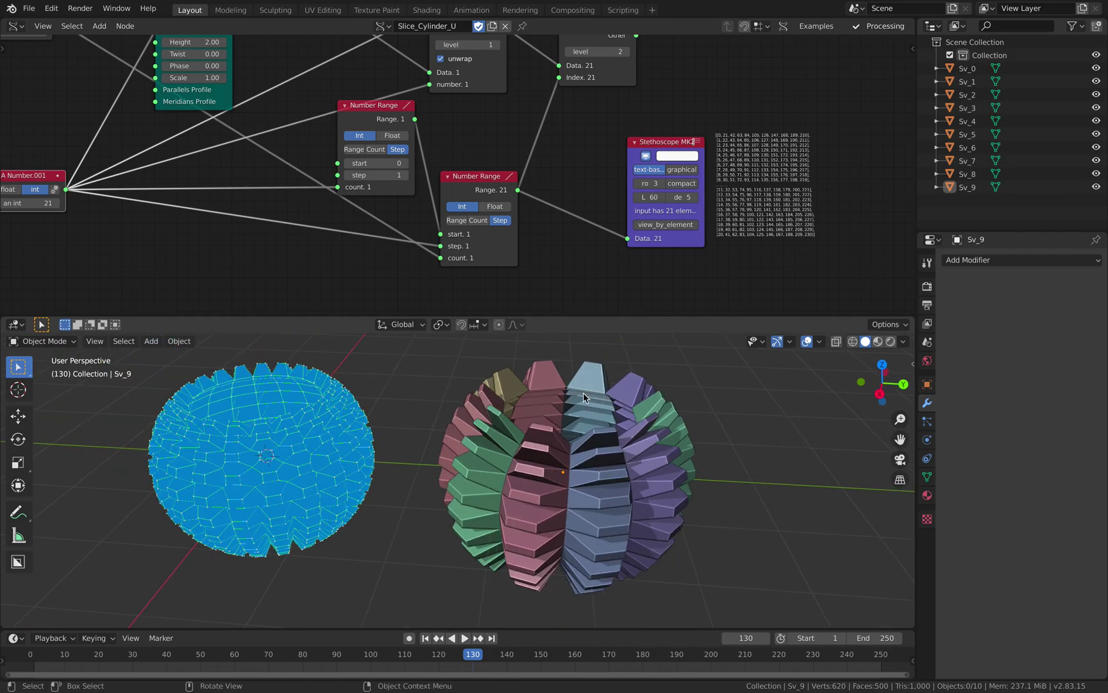
middle_click_drag(644, 403, 590, 416)
Examine the node chain from the Cylinder through the List Repeater, List Item and Mesh Join nodes to Cast to Sphere
middle_click_drag(657, 106, 504, 214)
middle_click_drag(513, 158, 460, 253)
left_click(498, 154)
scroll(487, 160, "down", 2)
middle_click_drag(475, 164, 586, 208)
left_click_drag(218, 172, 218, 149)
middle_click_drag(488, 164, 435, 127)
middle_click_drag(499, 140, 358, 154)
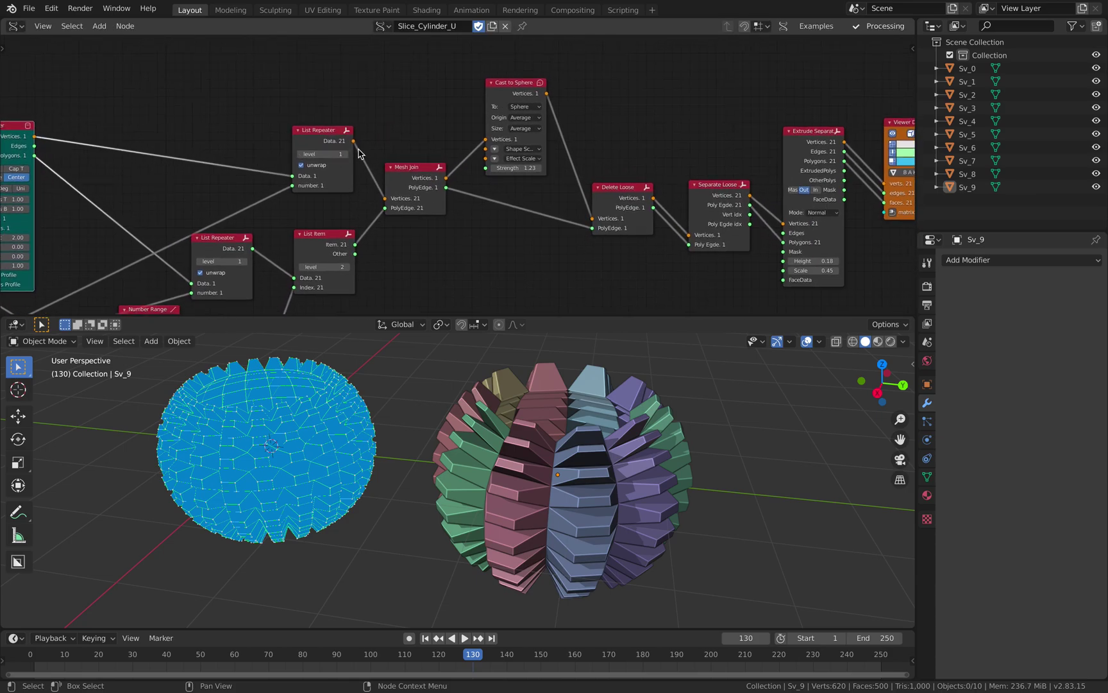
left_click_drag(501, 90, 488, 99)
middle_click_drag(568, 116, 430, 131)
scroll(447, 112, "up", 1)
scroll(444, 117, "up", 1)
scroll(429, 130, "up", 1)
middle_click_drag(247, 108, 574, 102)
scroll(417, 136, "down", 4)
middle_click_drag(428, 101, 466, 108)
scroll(466, 109, "down", 2)
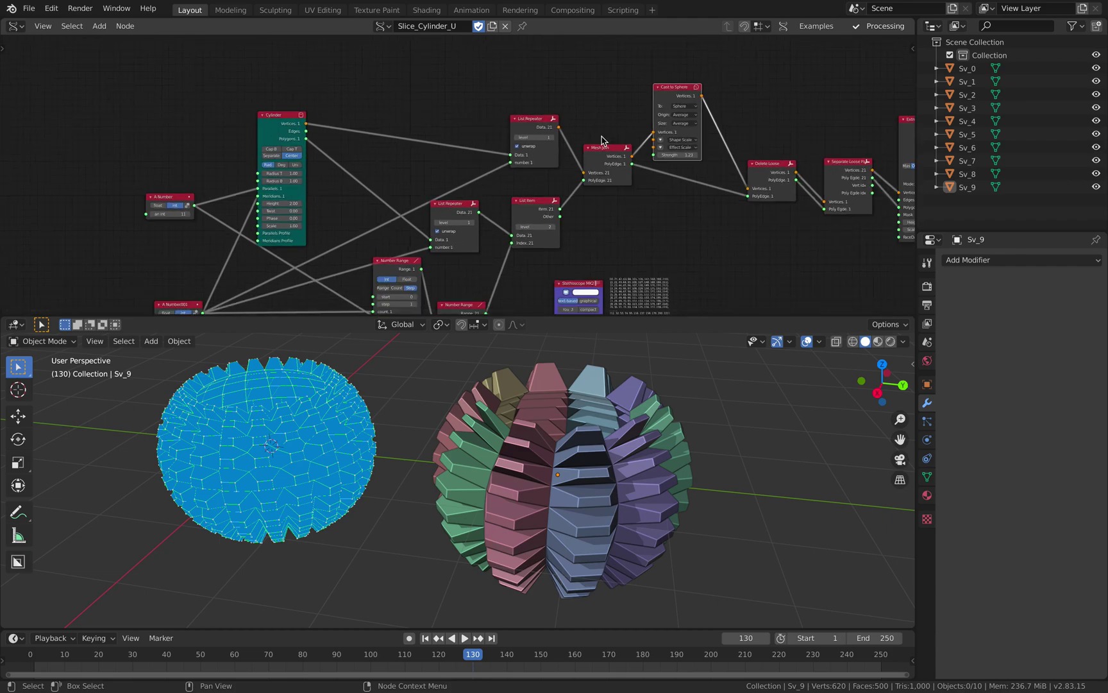
scroll(597, 159, "up", 4)
middle_click_drag(581, 147, 301, 209)
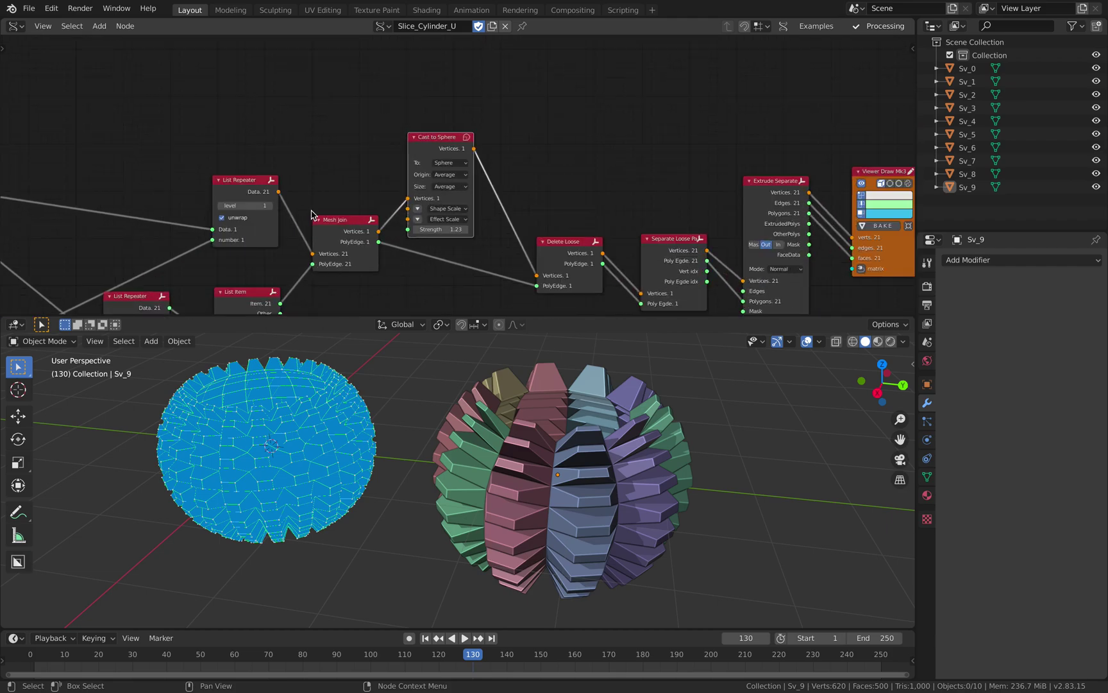
Adjust the positions of the Cast to Sphere, Delete Loose and Separate Loose Parts nodes
middle_click_drag(431, 190, 330, 156)
scroll(329, 156, "up", 3)
left_click_drag(359, 95, 378, 102)
mouse_move(573, 449)
middle_mouse_down()
mouse_move(576, 403)
mouse_move(580, 438)
middle_mouse_up()
middle_click_drag(510, 222, 445, 187)
left_click_drag(448, 189, 447, 177)
middle_click_drag(629, 173, 577, 161)
left_click_drag(485, 158, 479, 155)
middle_click_drag(543, 153, 447, 182)
Move the Extrude Separate and Viewer Draw nodes to the right to make room after Separate Loose Parts
left_click_drag(665, 190, 758, 189)
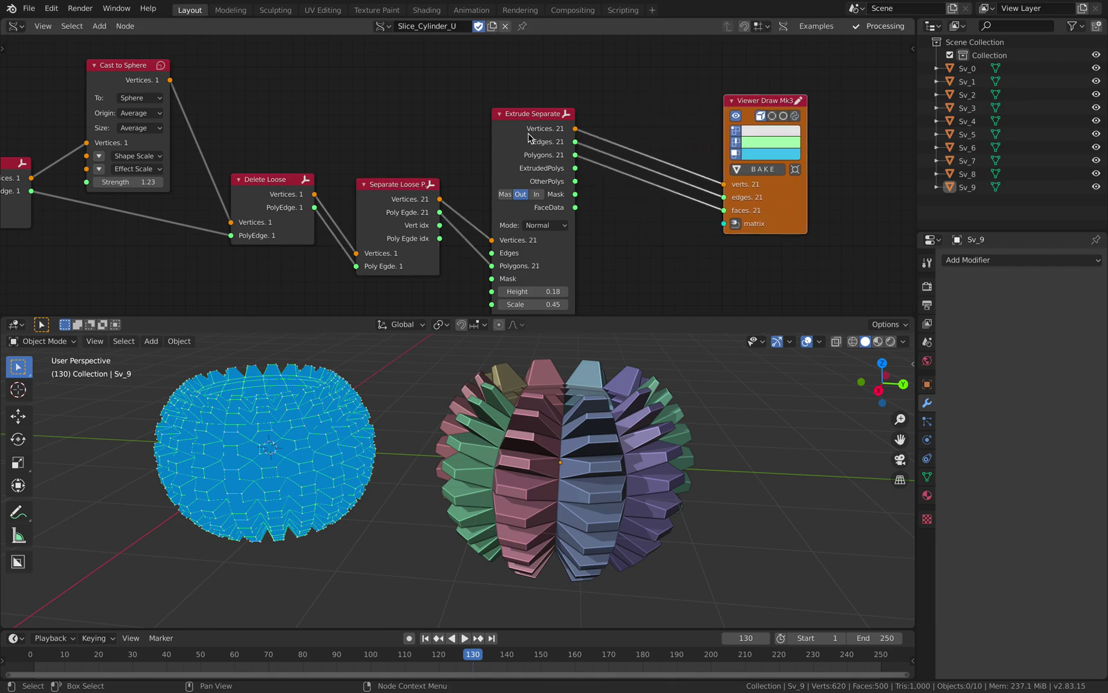
left_click_drag(528, 136, 598, 127)
middle_click_drag(603, 410, 613, 391)
left_click_drag(634, 251, 678, 234)
left_click_drag(803, 208, 839, 200)
middle_click_drag(474, 167, 477, 151)
Insert a Subdivide lite node between Separate Loose Parts and Extrude Separate, linking its vertices, edges and faces
key("shift+a")
left_click(479, 148)
type("subdi")
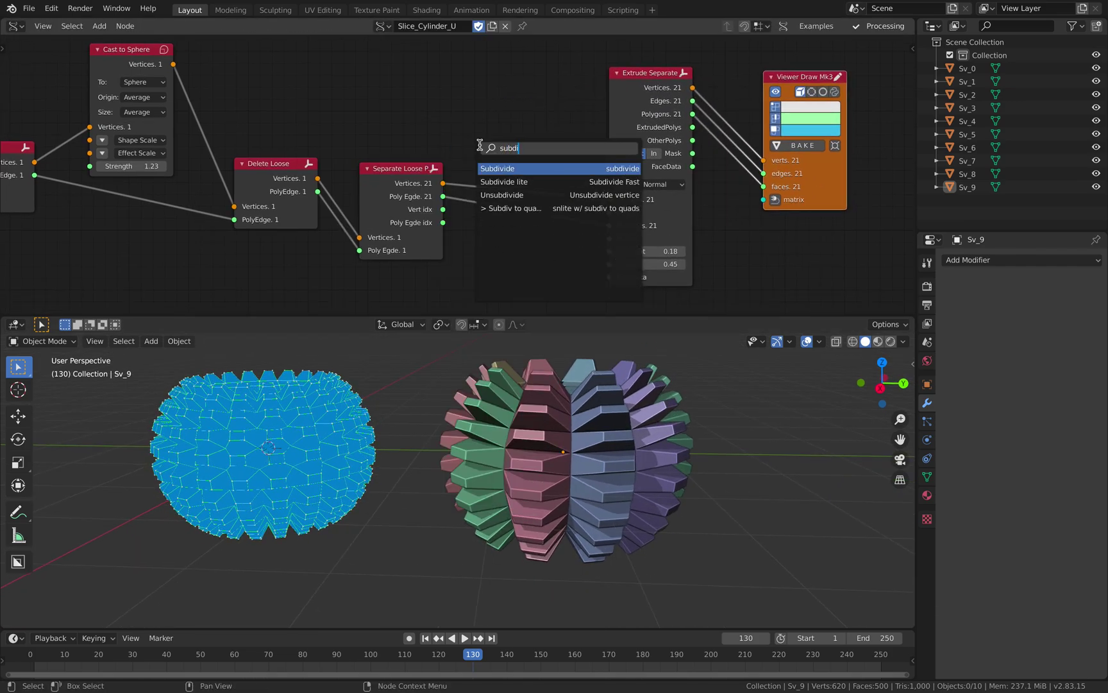
left_click(503, 181)
left_click(511, 96)
left_click(637, 97, "shift")
key("y")
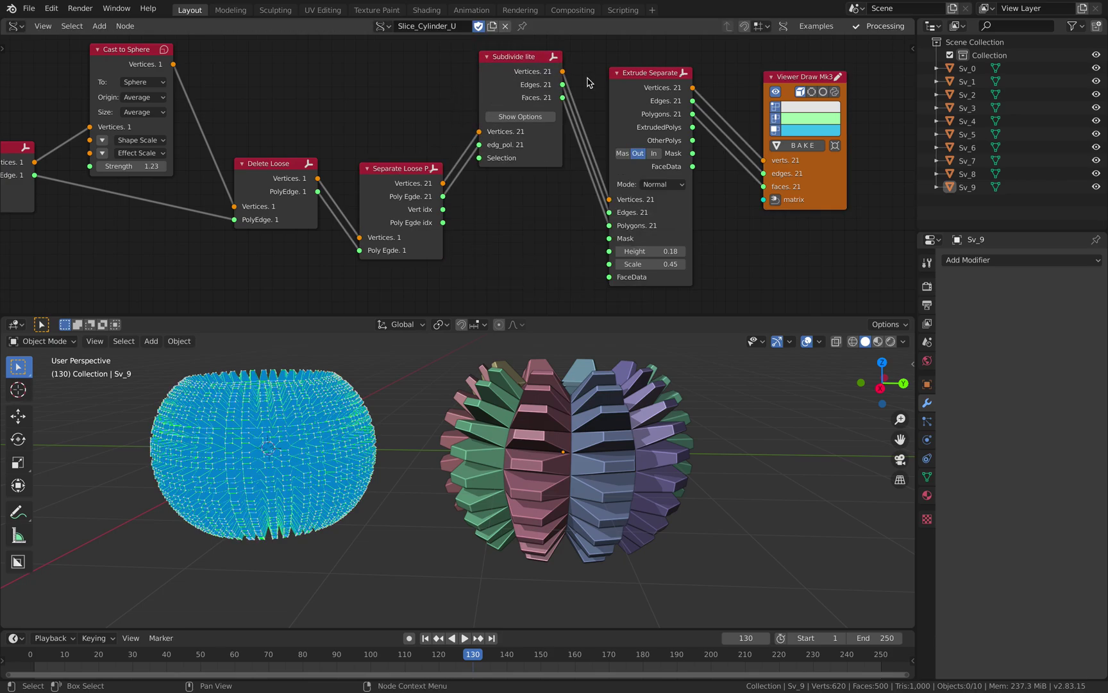
left_click_drag(508, 154, 522, 202)
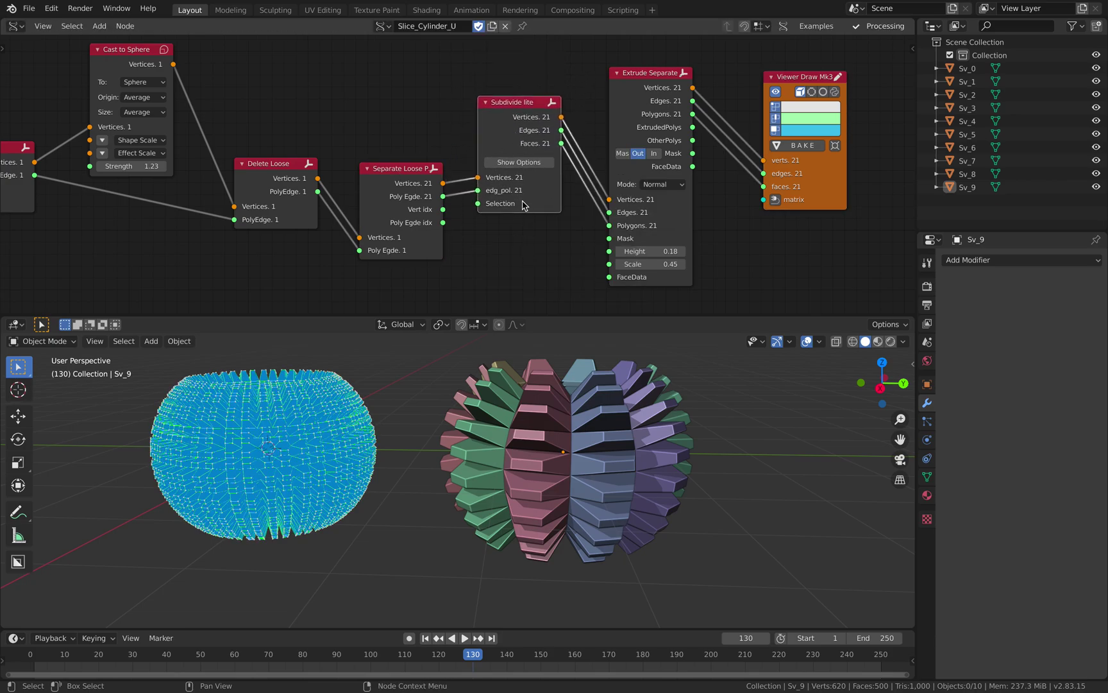
Show the Subdivide lite options and set smooth to 1.00, fractal to 1.00, along_nor to 0.18 and seed to 44
left_click(519, 163)
scroll(523, 186, "up", 2)
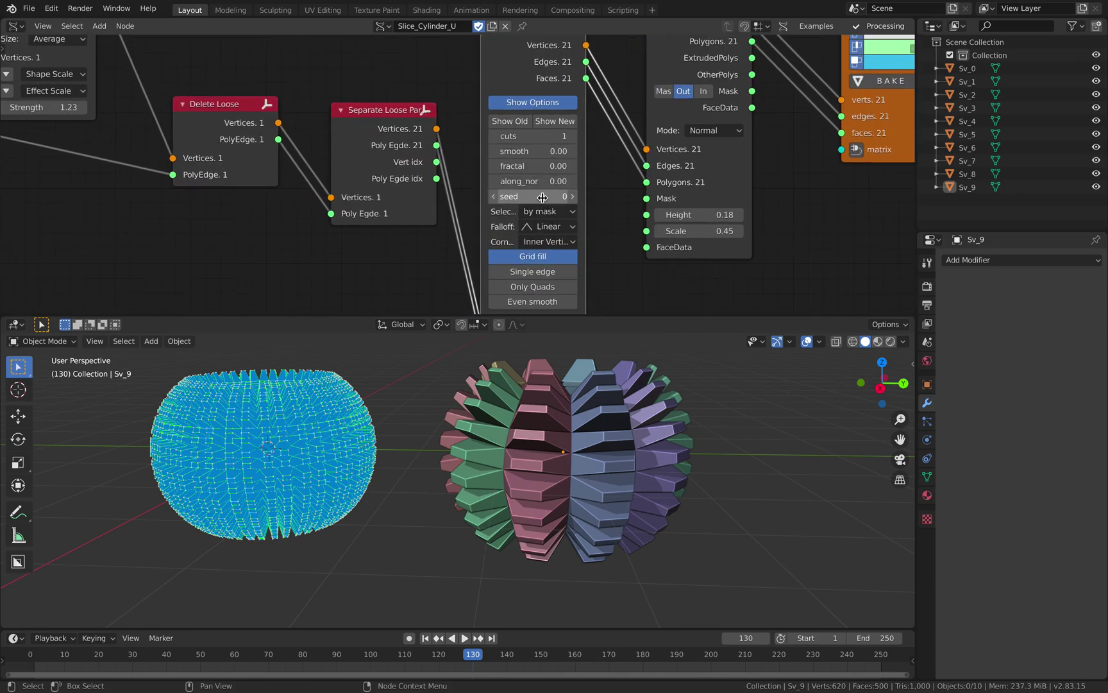
left_click_drag(533, 166, 597, 166)
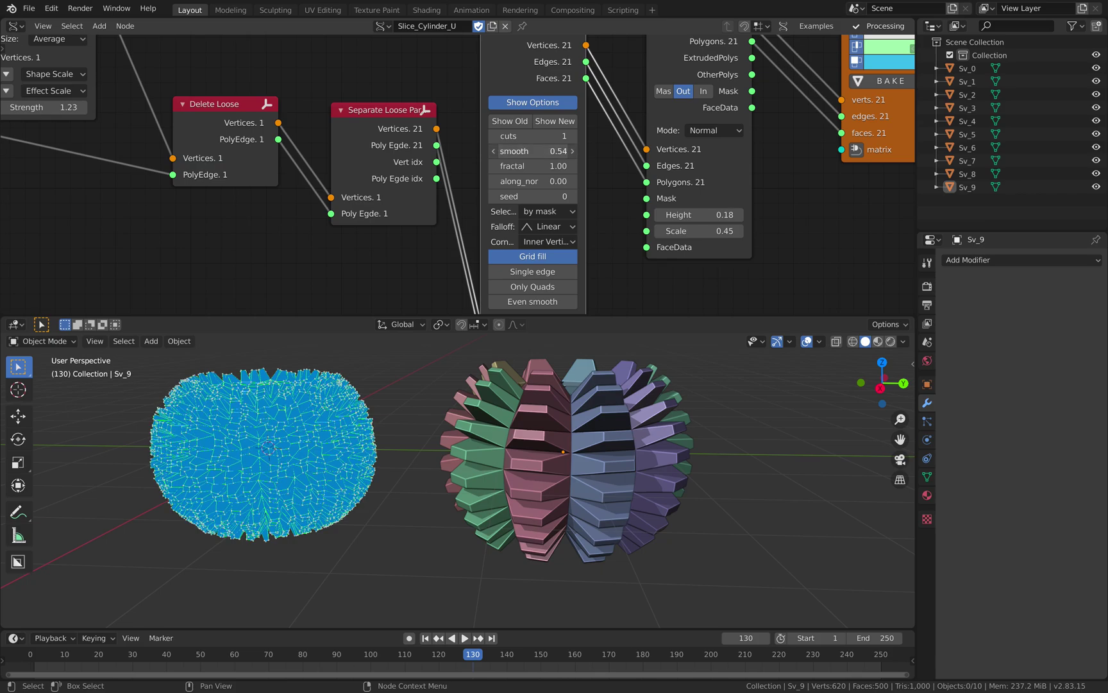
left_click_drag(533, 151, 561, 196)
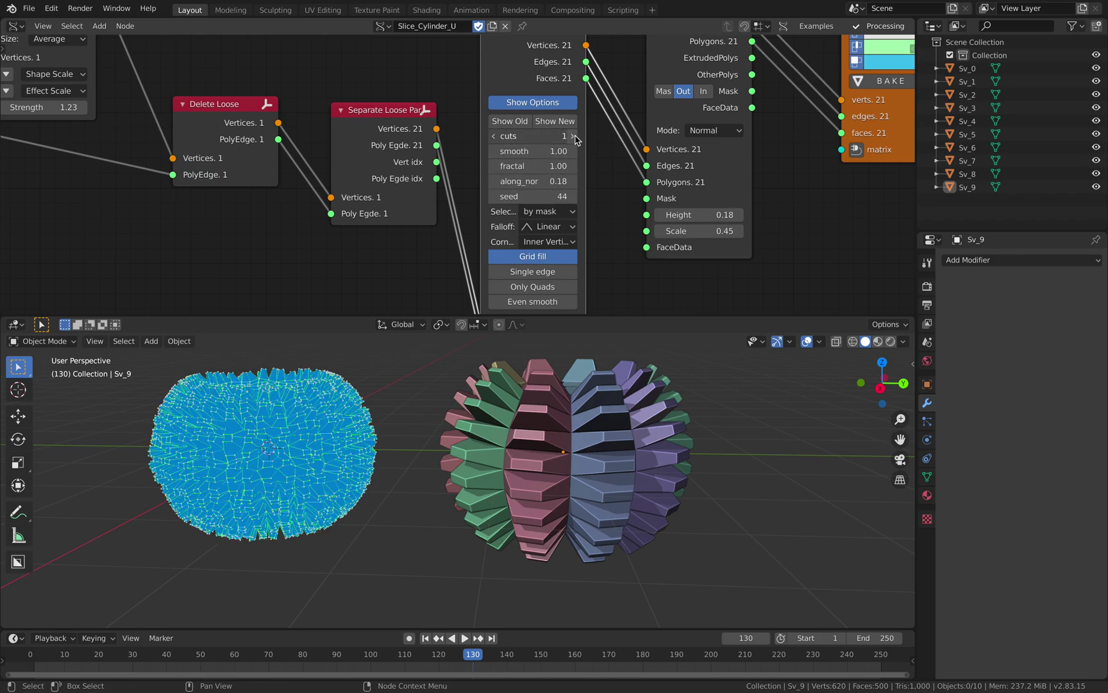
left_click(573, 136)
key("Return")
Bake the Viewer Draw mesh, move the baked segments to the free side of the preview and deselect everything
left_click(879, 83)
scroll(205, 415, "down", 2)
key("a")
key("alt+a")
left_click_drag(238, 399, 382, 557)
key("g")
left_click(178, 534)
middle_click_drag(183, 535, 344, 565, "shift")
key("alt+a")
scroll(423, 532, "up", 4)
scroll(386, 455, "down", 3)
scroll(403, 146, "down", 5)
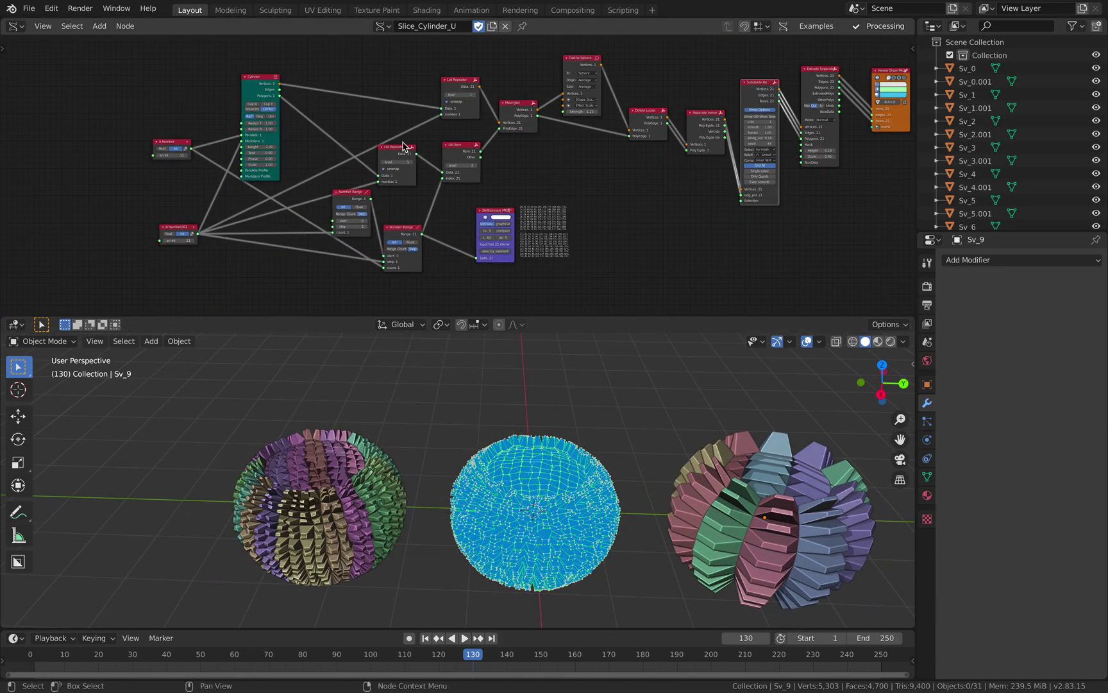
scroll(548, 141, "up", 1)
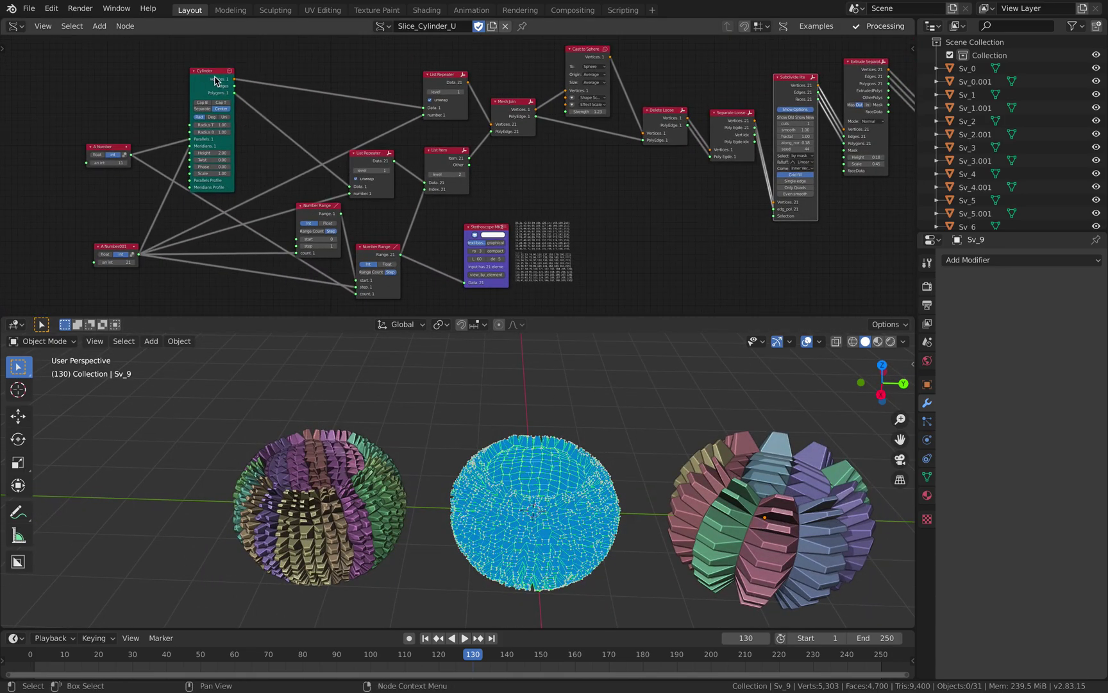
Nudge the Cast to Sphere node slightly to the right to give it more space after Mesh Join
scroll(329, 164, "up", 2)
scroll(359, 128, "down", 2)
middle_click_drag(399, 168, 328, 173)
middle_click_drag(521, 180, 360, 267)
left_click_drag(439, 107, 447, 108)
Tidy the node layout by lowering Delete Loose level with Separate Loose Parts, raising Subdivide lite and nudging Extrude Separate
middle_click_drag(503, 134, 363, 129)
scroll(364, 129, "up", 3)
left_click_drag(390, 185, 393, 189)
left_click(493, 168)
middle_click_drag(496, 165, 429, 152)
left_click_drag(522, 132, 521, 119)
left_click_drag(628, 103, 629, 93)
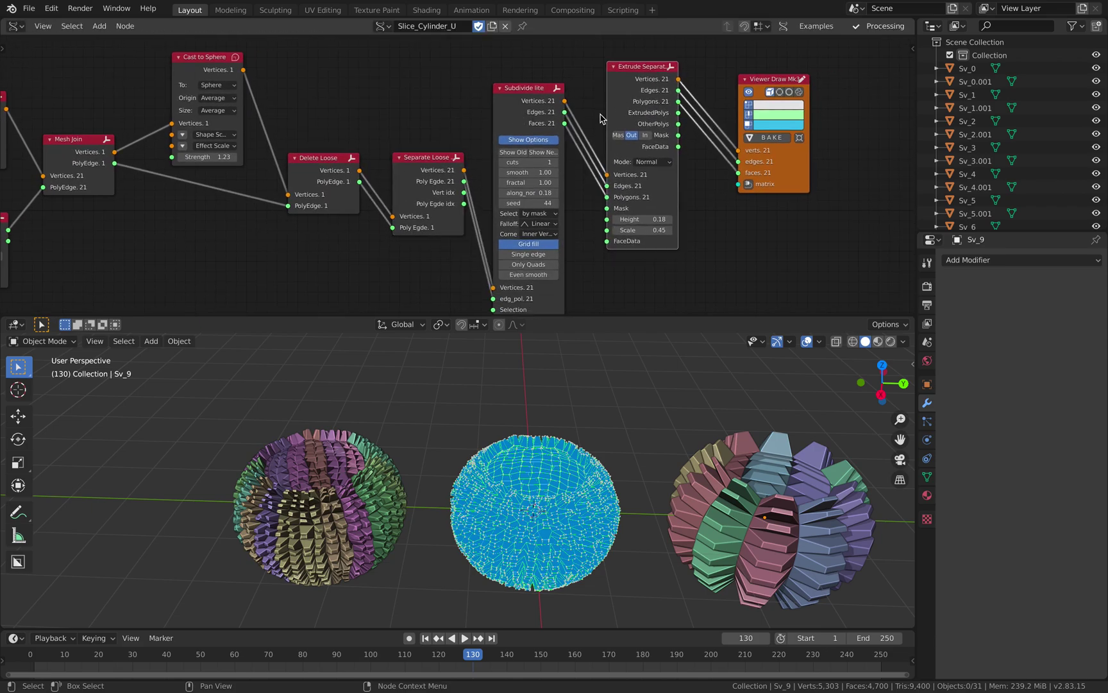
middle_click_drag(699, 410, 593, 415)
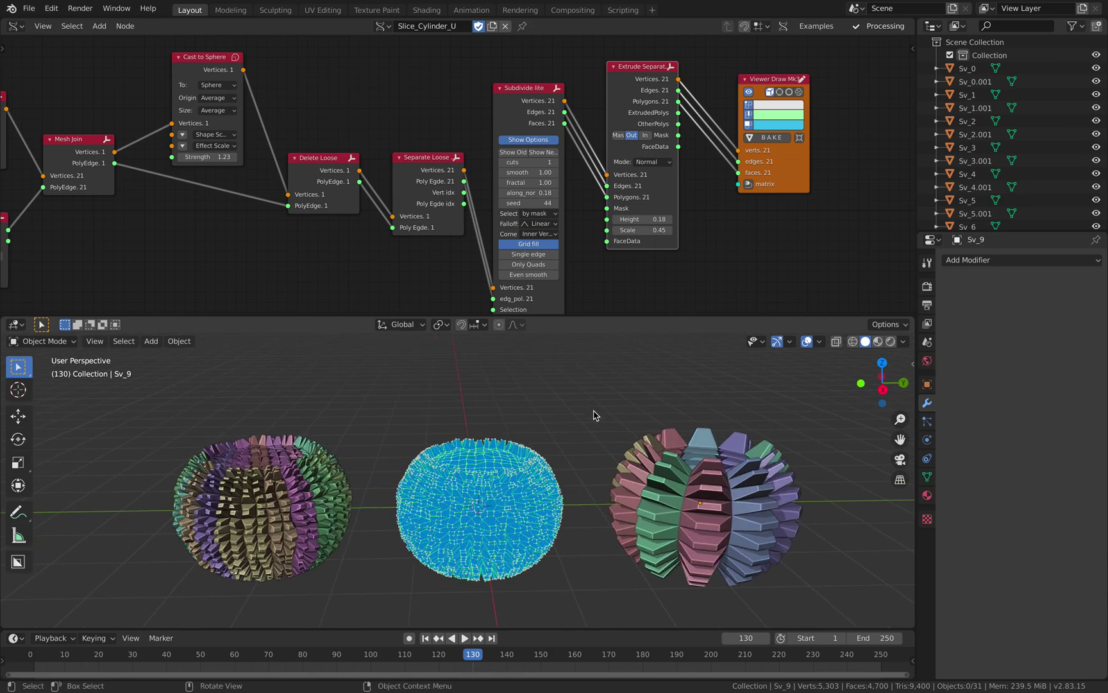